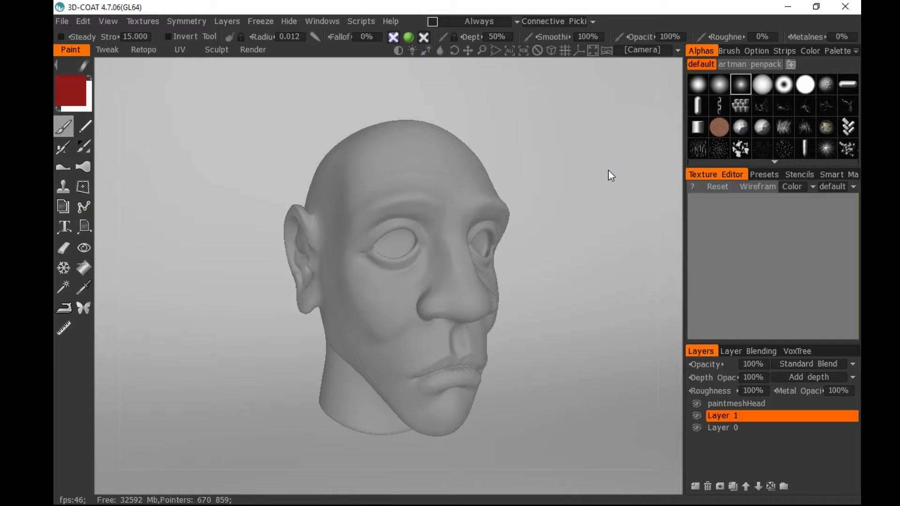
Delete the paintmeshHead layer
middle_drag(586, 192, 584, 190)
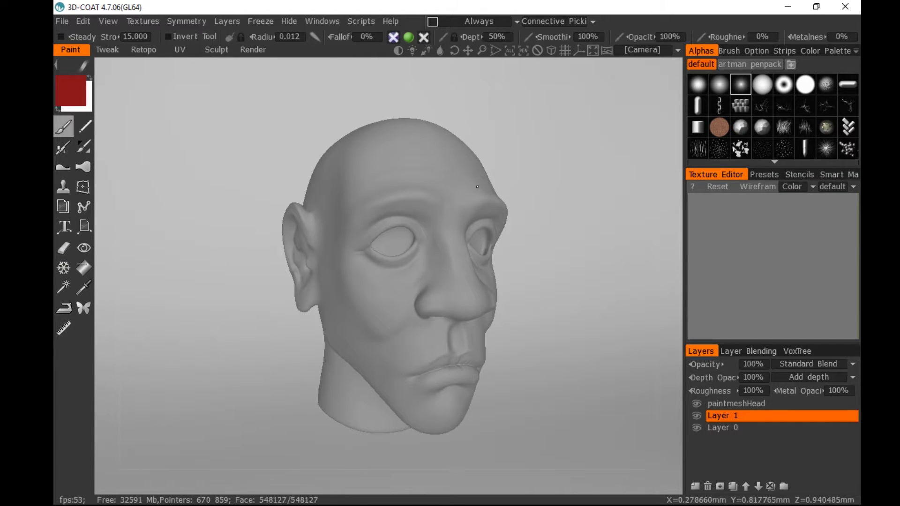
right_drag(561, 182, 589, 216)
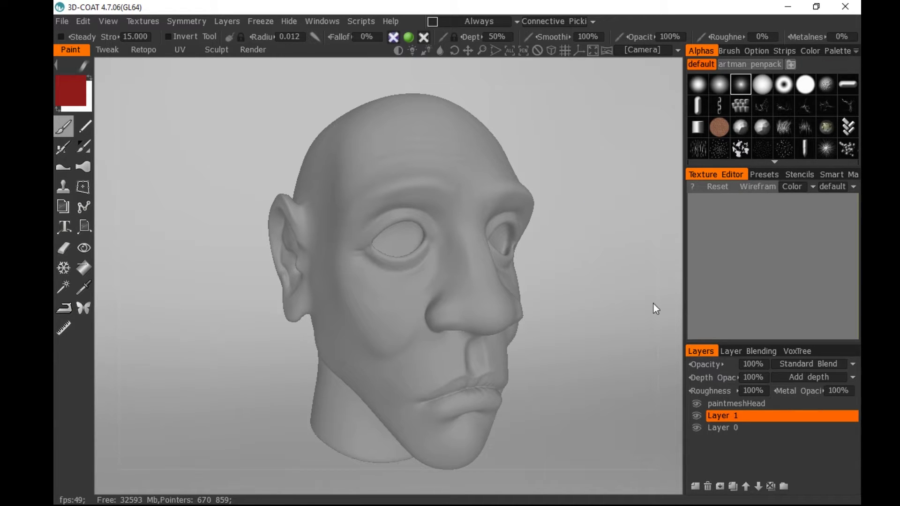
drag(577, 285, 575, 268)
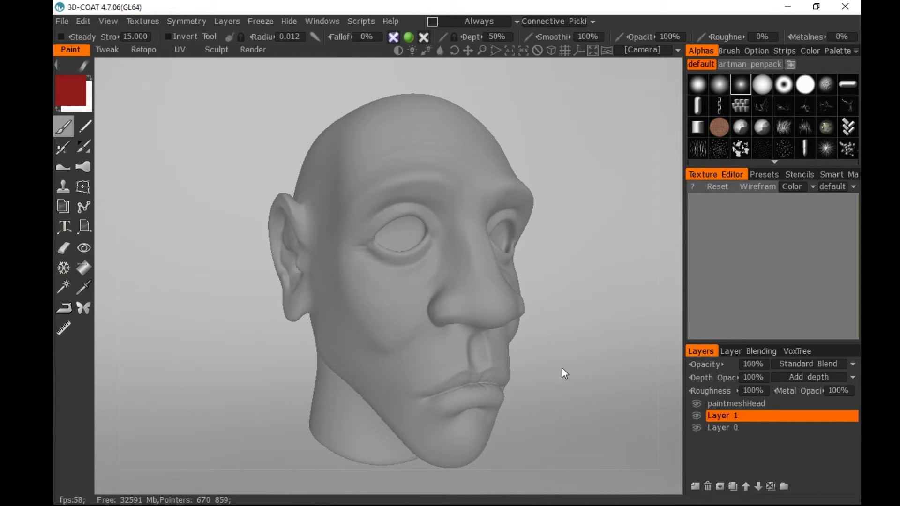
click(712, 403)
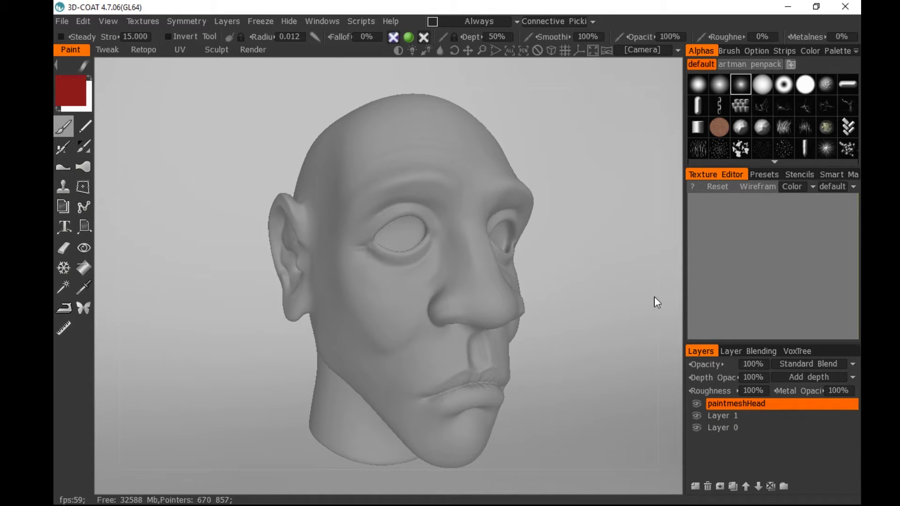
click(708, 486)
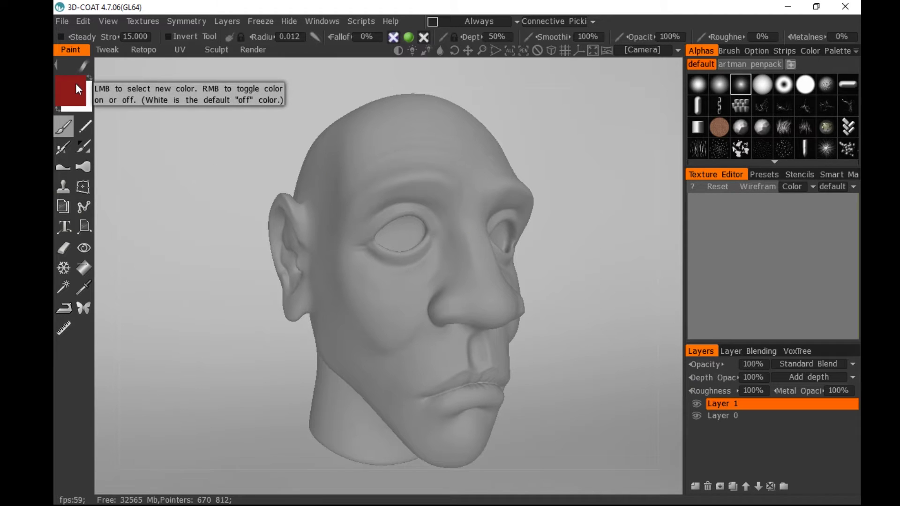
Rename Layer 1 as base
double_click(720, 404)
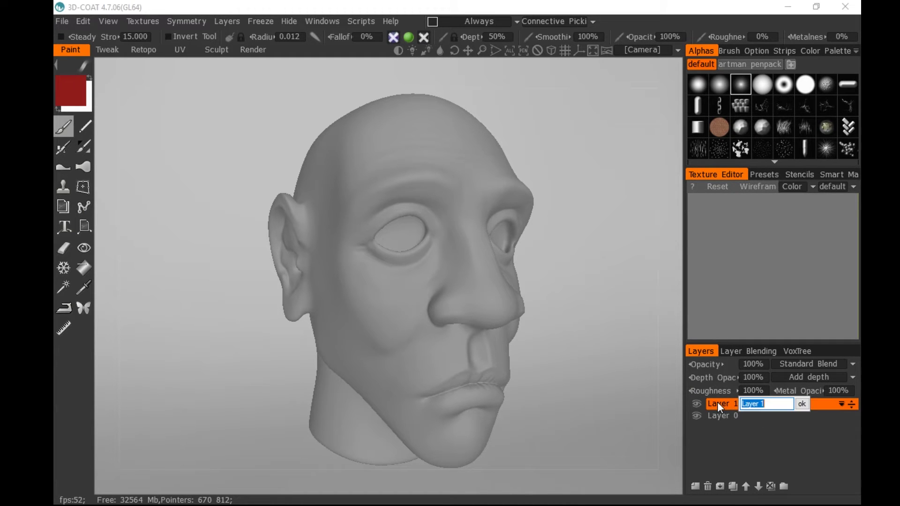
text(base)
key(Return)
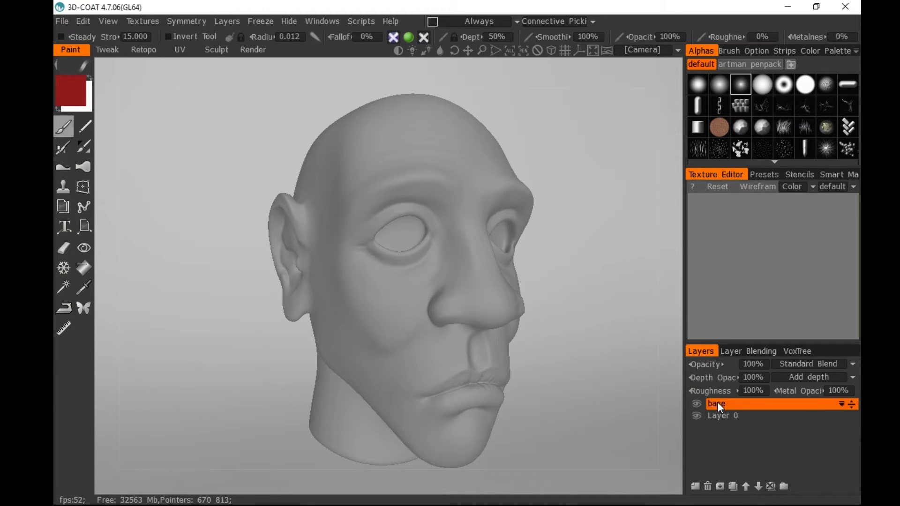
Set the primary paint colour to a dark brown with hue about 20.6, saturation 56% and lightness 31%
click(70, 90)
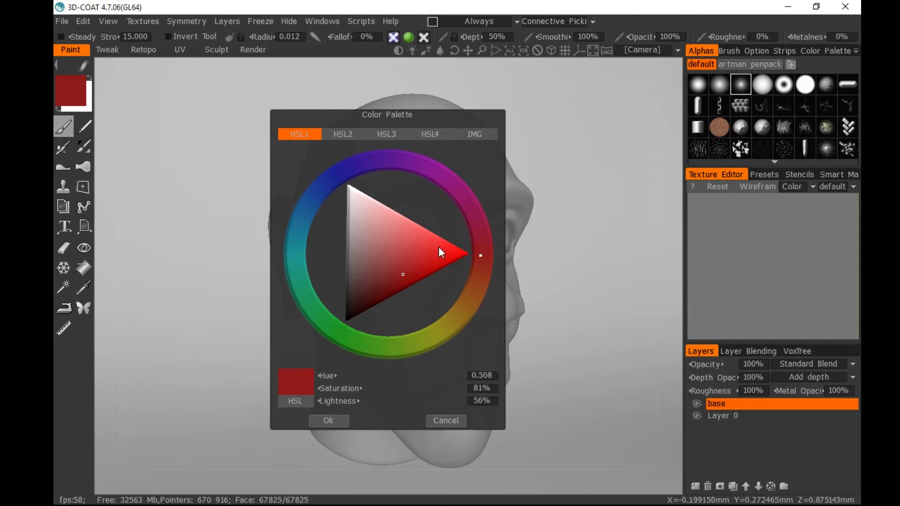
click(481, 253)
mouse_move(482, 252)
mouse_down()
mouse_move(481, 232)
mouse_move(477, 285)
mouse_up()
drag(378, 274, 376, 281)
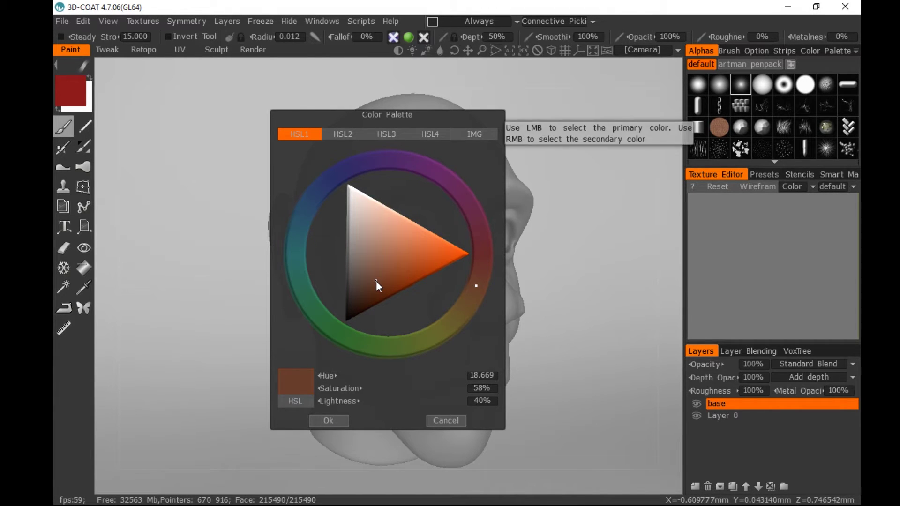
click(475, 289)
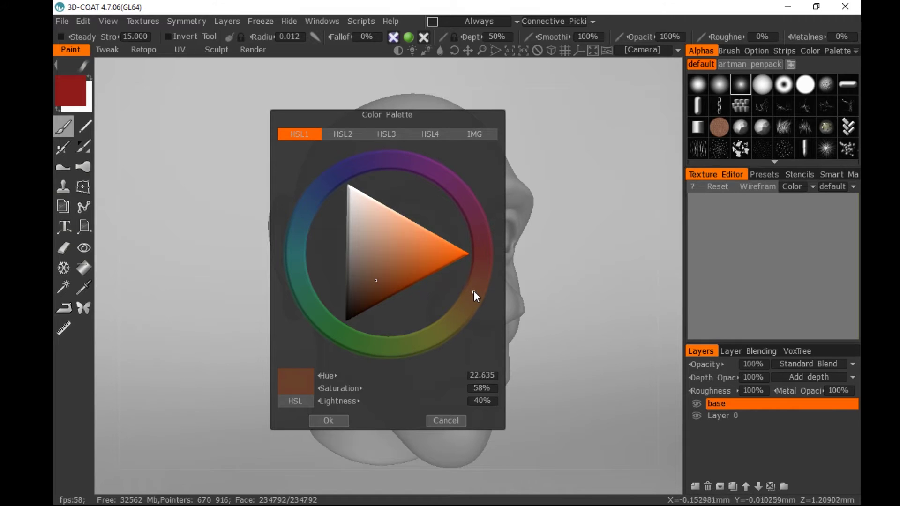
click(476, 288)
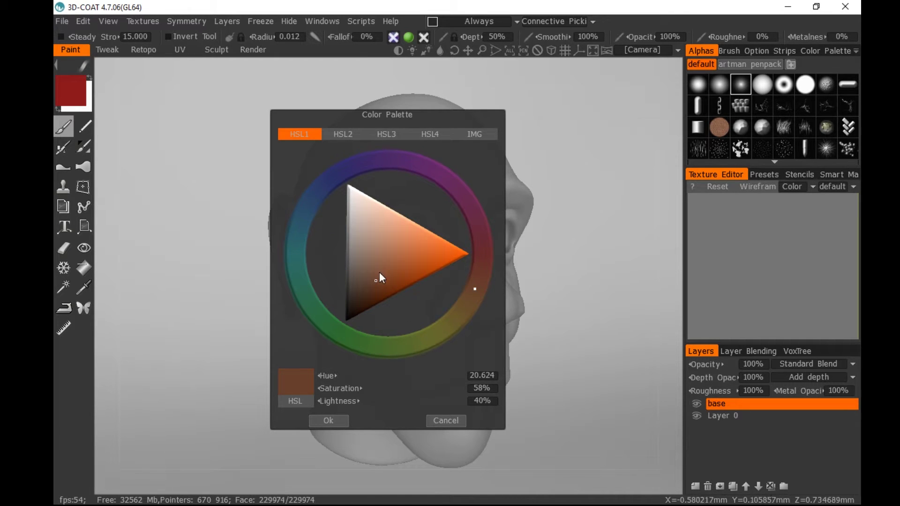
click(372, 284)
drag(372, 286, 368, 290)
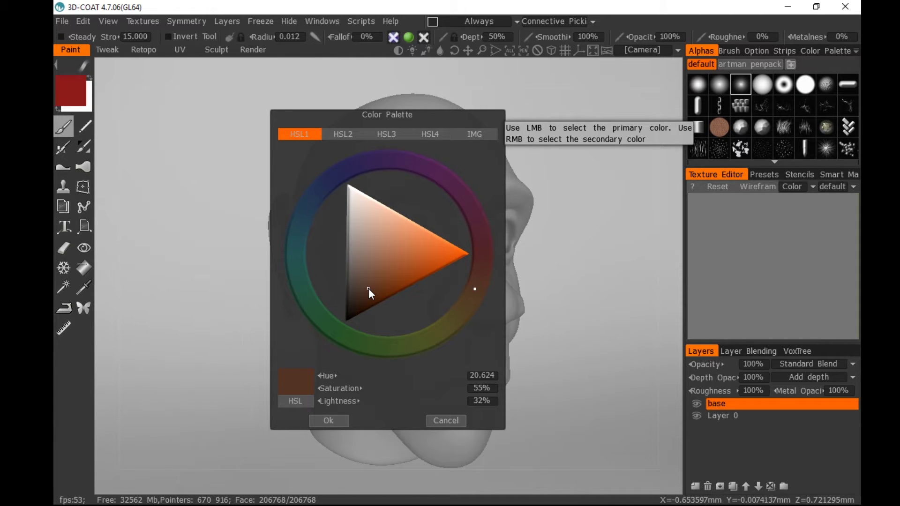
click(368, 289)
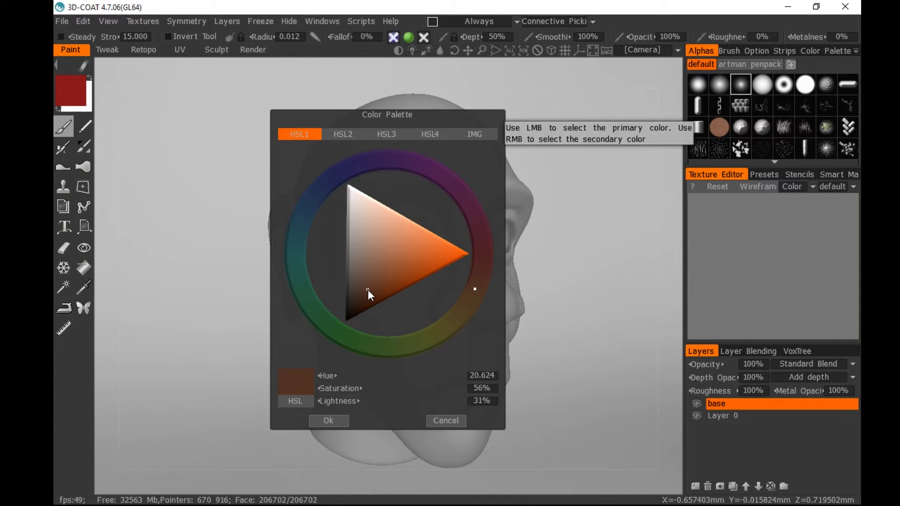
click(335, 420)
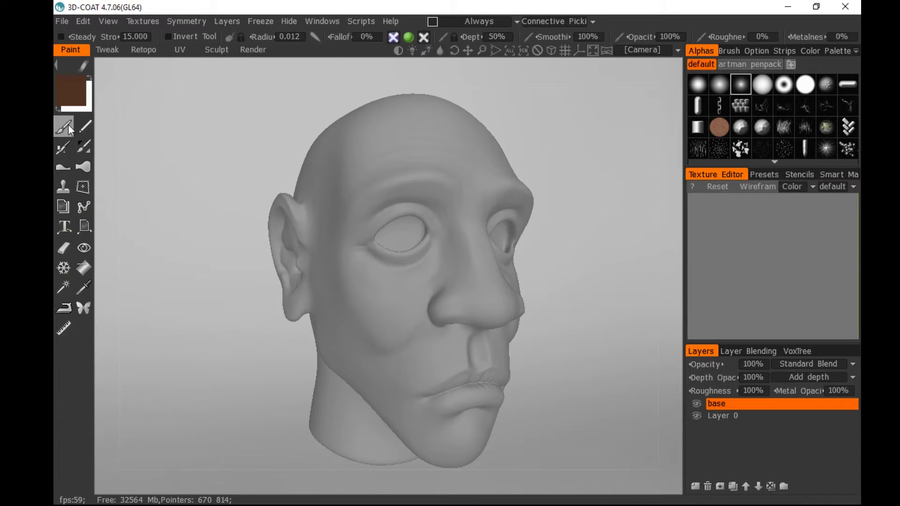
Fill the whole base layer with the dark brown skin colour
right_click(733, 404)
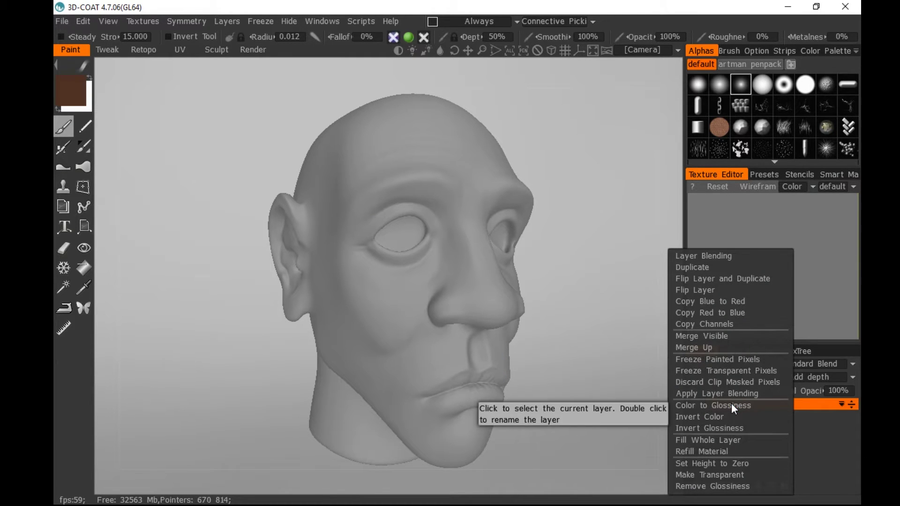
mouse_move(424, 40)
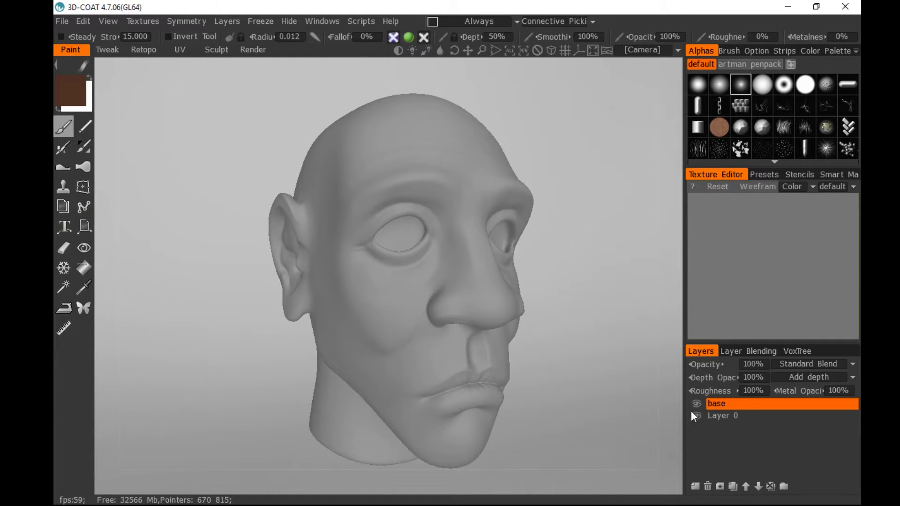
right_click(715, 403)
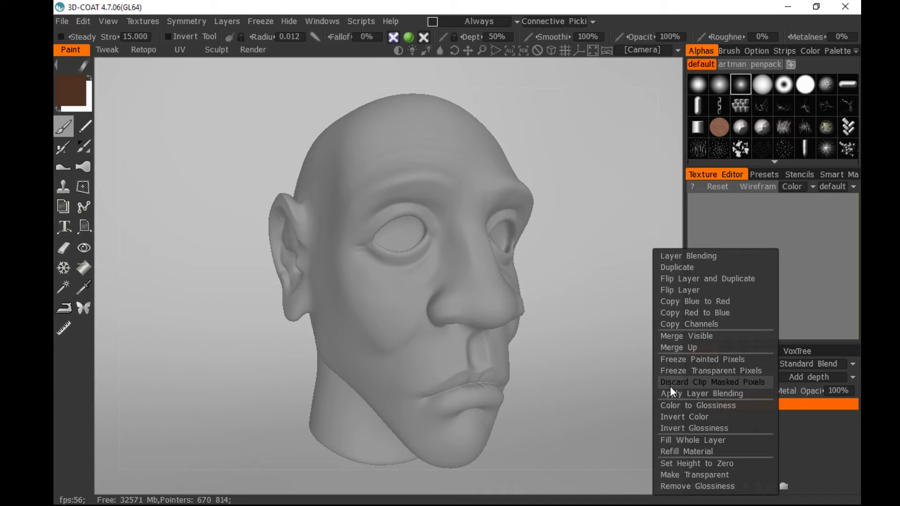
click(692, 440)
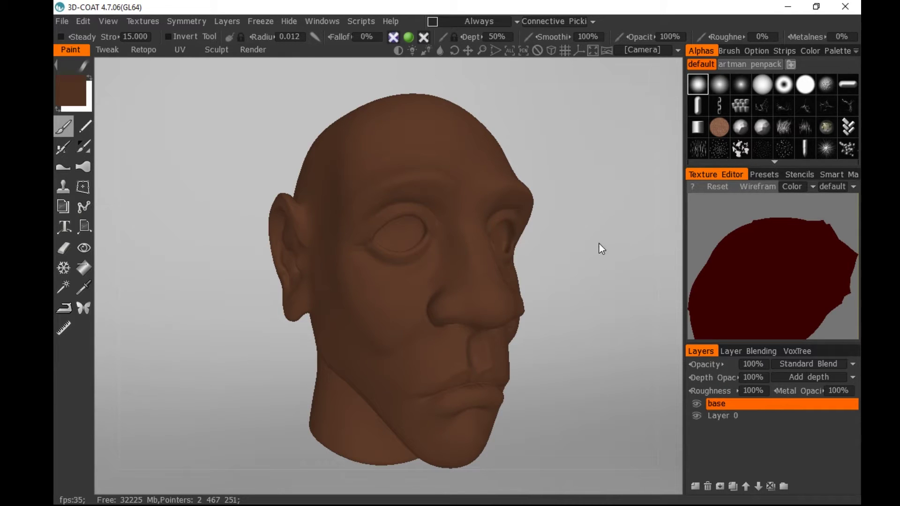
Set the brown paint colour's saturation to 68% and fill the whole base layer again with it
mouse_move(599, 245)
mouse_down()
mouse_move(623, 236)
mouse_move(602, 252)
mouse_move(593, 252)
mouse_move(592, 233)
mouse_move(602, 222)
mouse_move(591, 237)
mouse_up()
click(56, 87)
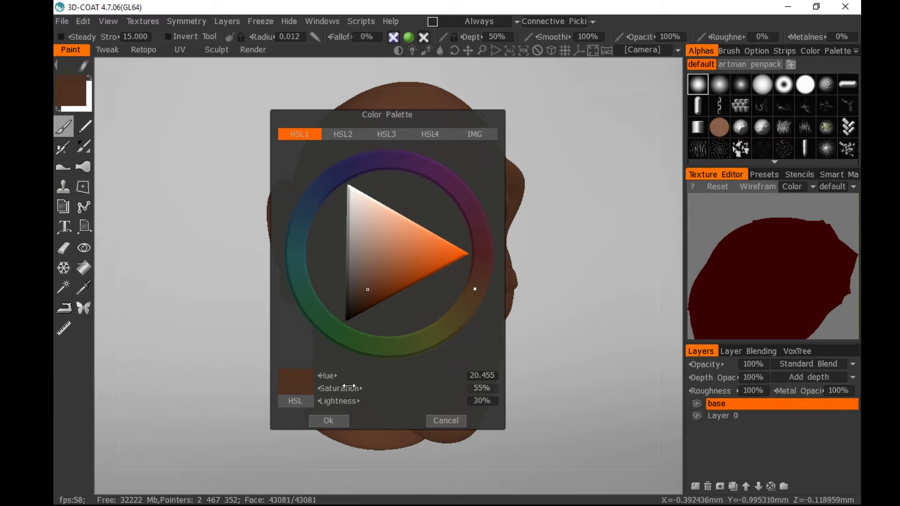
mouse_move(353, 388)
mouse_down()
mouse_move(375, 389)
mouse_move(365, 390)
mouse_up()
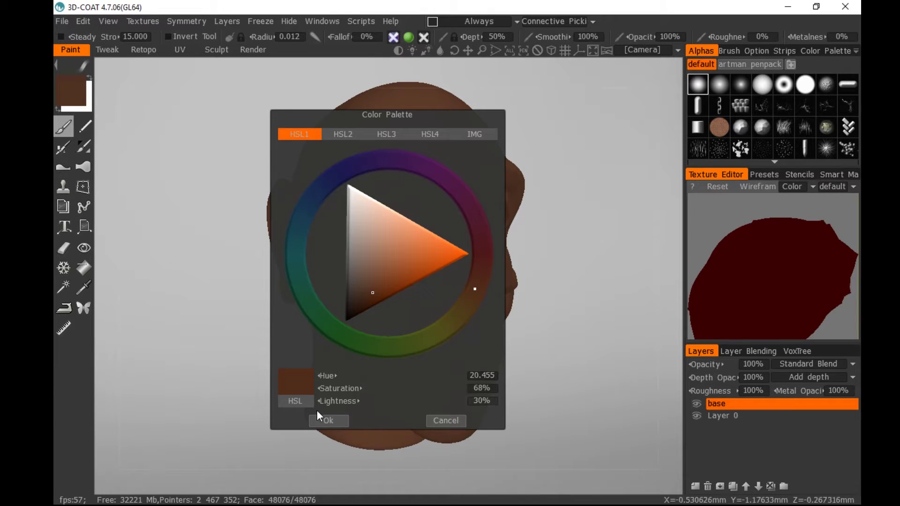
click(328, 420)
right_click(741, 405)
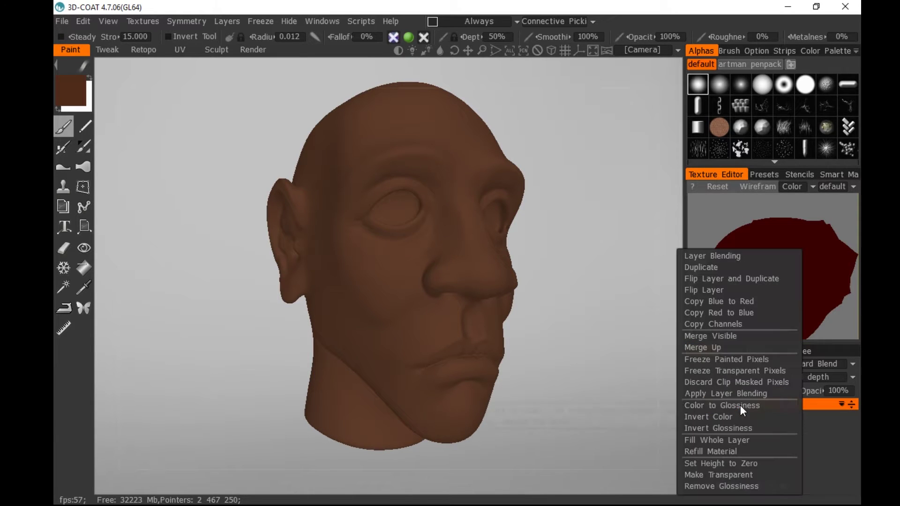
click(576, 255)
drag(571, 249, 575, 257)
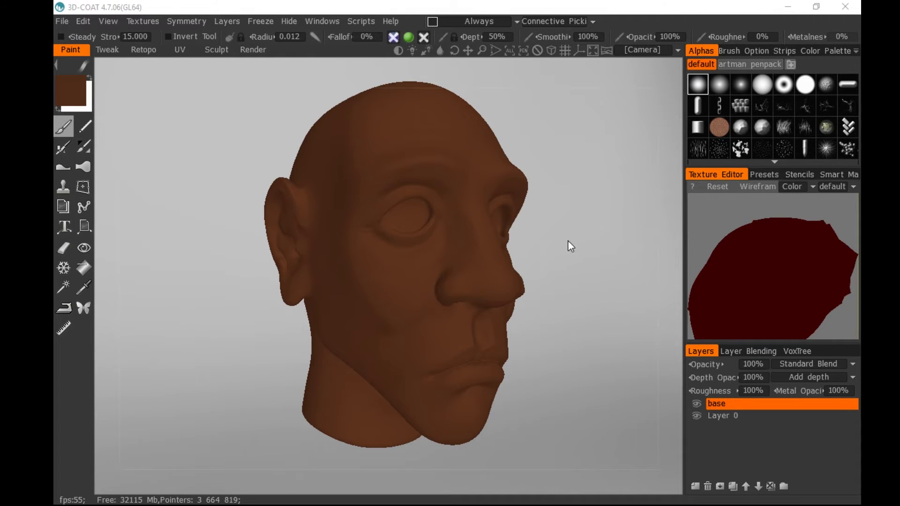
drag(575, 217, 525, 212)
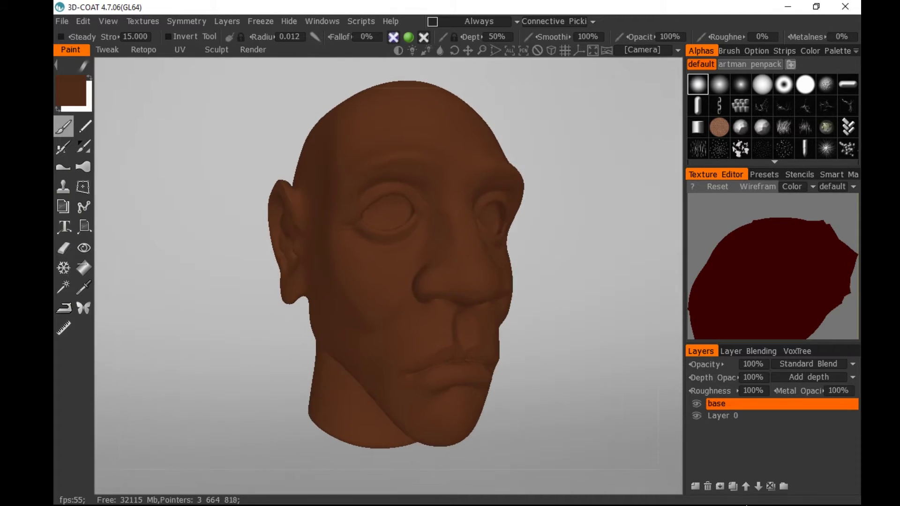
Add a new paint layer above base and name it lips
click(696, 488)
double_click(724, 405)
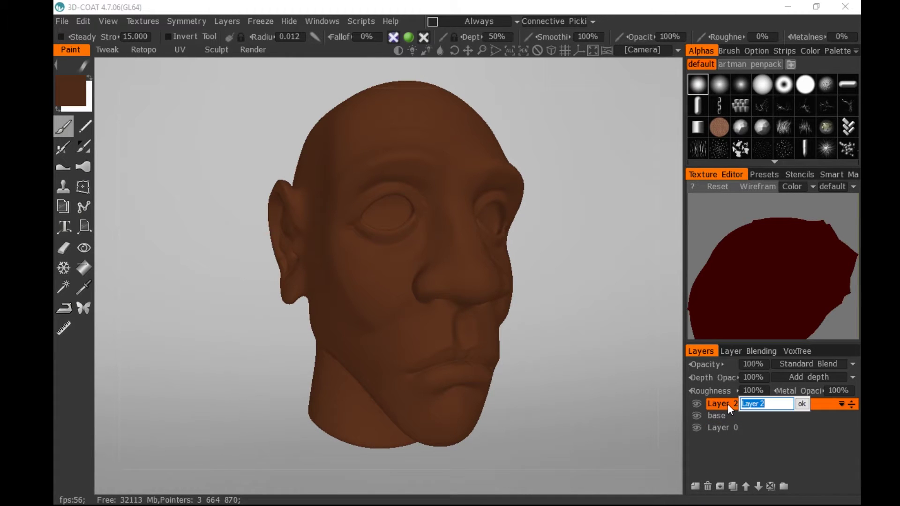
text(lips)
key(Return)
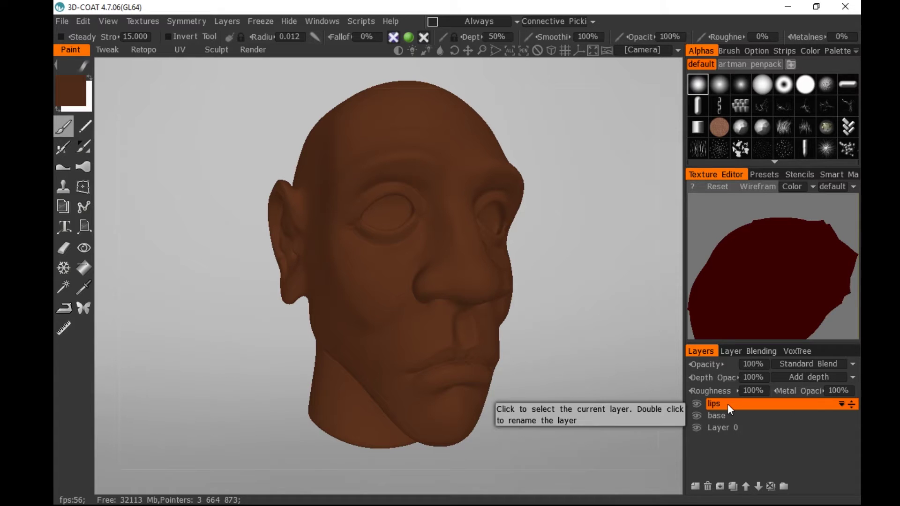
Set the primary paint colour to a red with hue 356, saturation 73% and lightness 57% for the mouth area
middle_drag(586, 339, 545, 251)
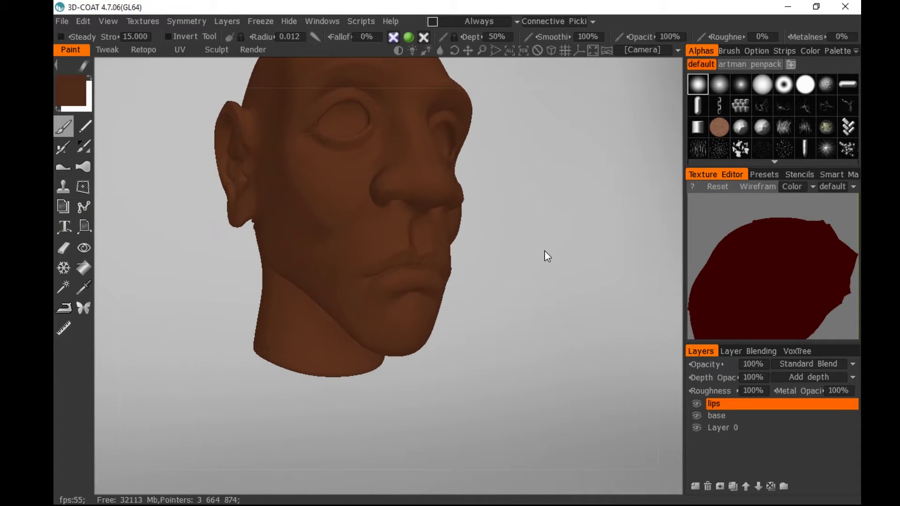
right_drag(544, 251, 567, 305)
middle_drag(589, 269, 569, 298)
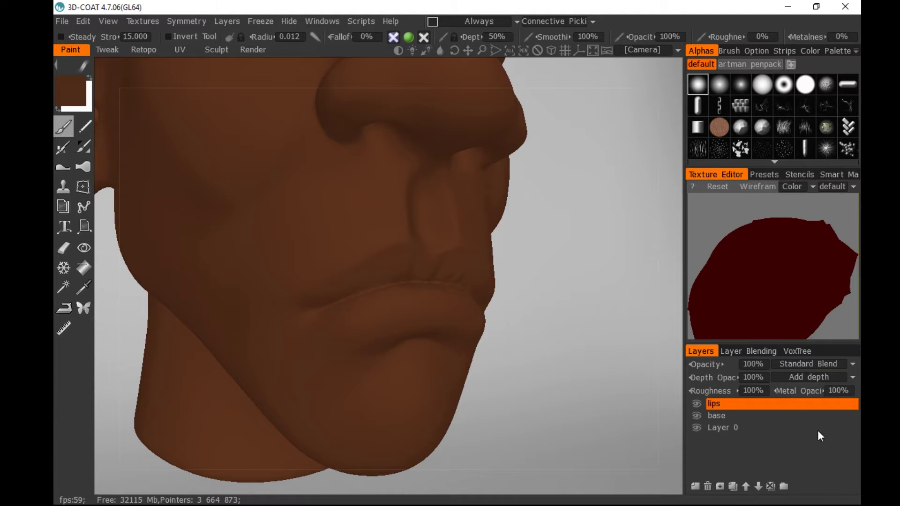
click(71, 92)
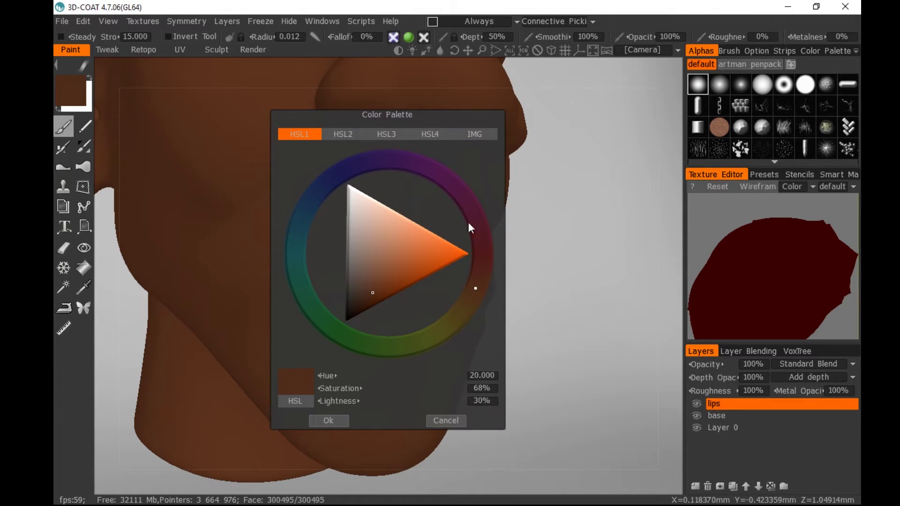
click(483, 249)
mouse_move(397, 266)
mouse_down()
mouse_move(418, 280)
mouse_move(398, 271)
mouse_up()
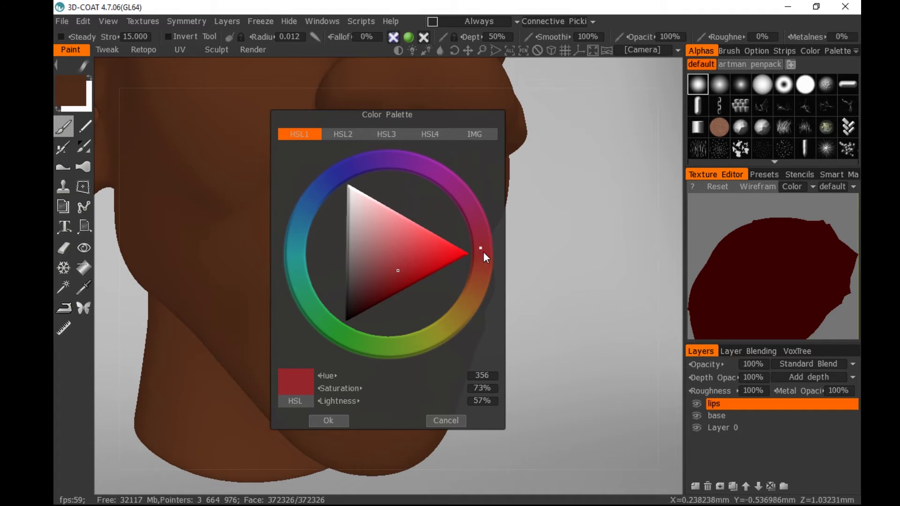
click(483, 254)
drag(483, 254, 485, 249)
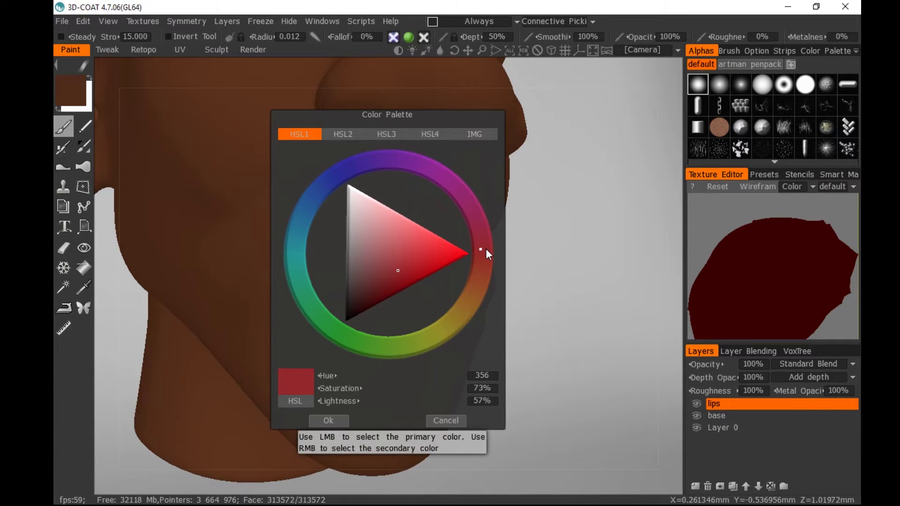
click(329, 421)
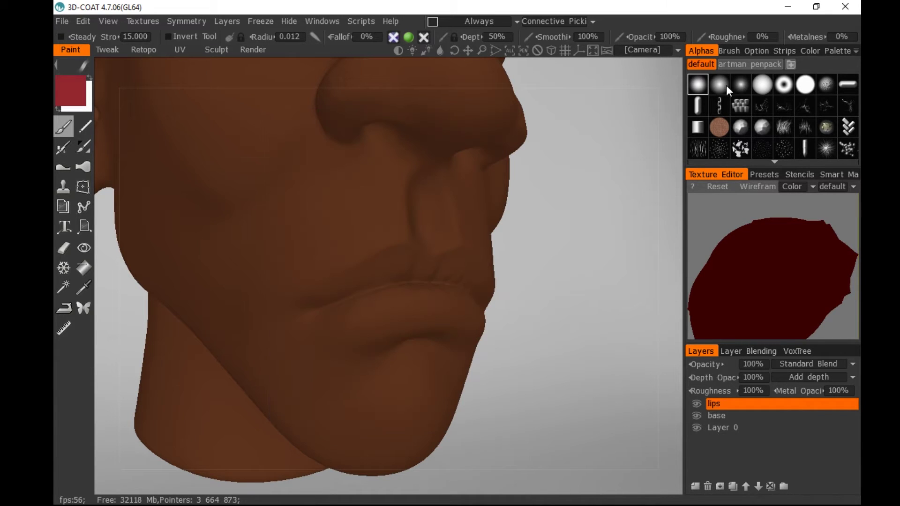
Set a soft round brush to radius 0.046 and paint red over the upper lip from one mouth corner towards the middle
drag(572, 366, 596, 296)
drag(576, 262, 541, 263)
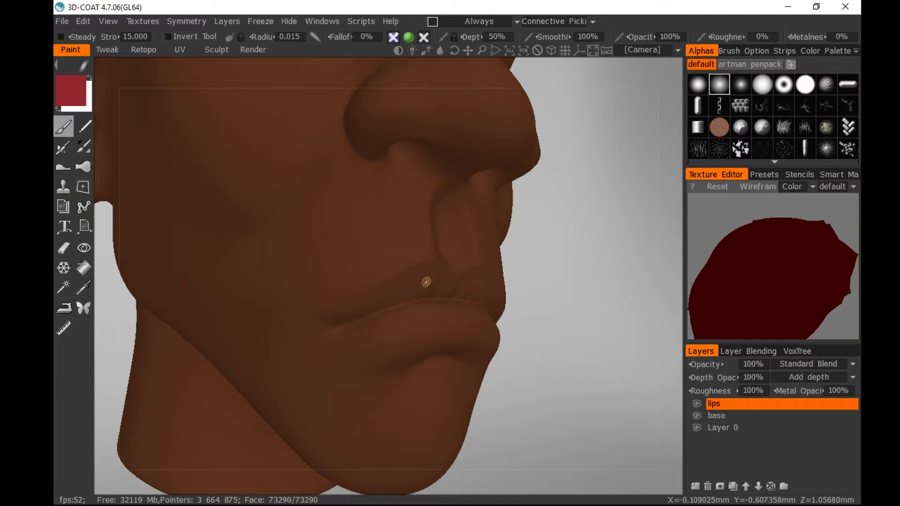
scroll(426, 282, up, 4)
scroll(425, 280, up, 5)
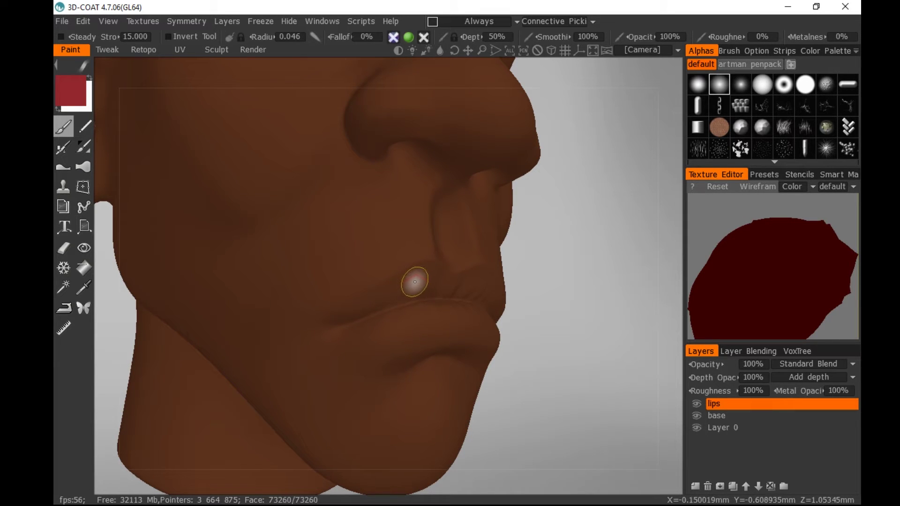
drag(374, 298, 427, 274)
drag(548, 240, 523, 224)
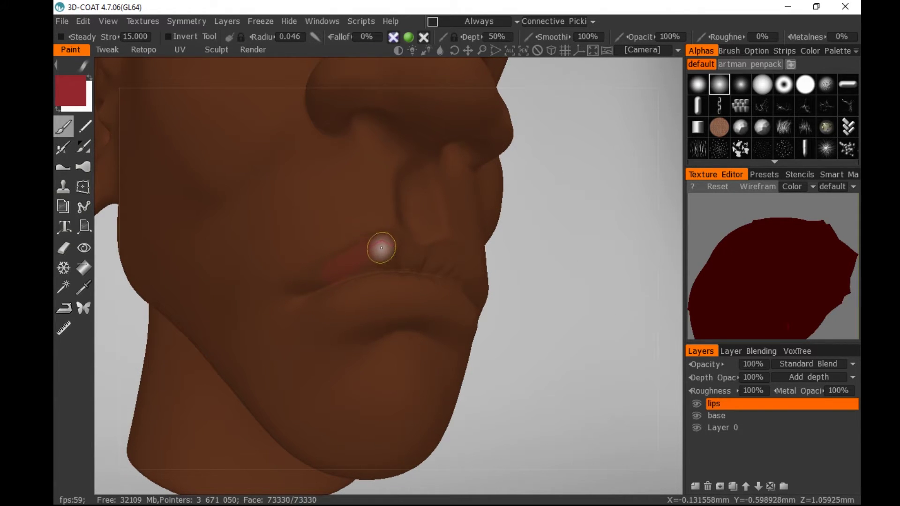
mouse_move(374, 247)
mouse_down()
mouse_move(300, 284)
mouse_move(348, 259)
mouse_up()
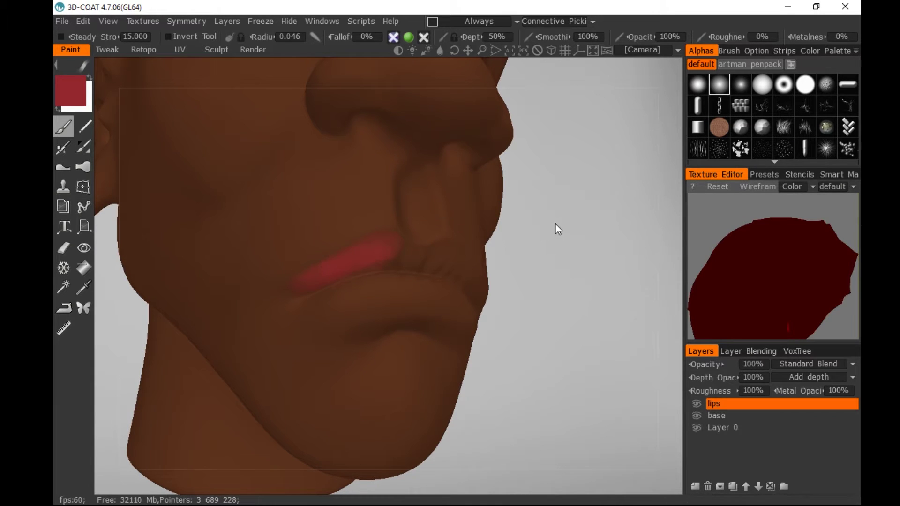
Change the primary paint colour to a darker red with hue 360, saturation 76% and lightness 42%
drag(555, 224, 539, 228)
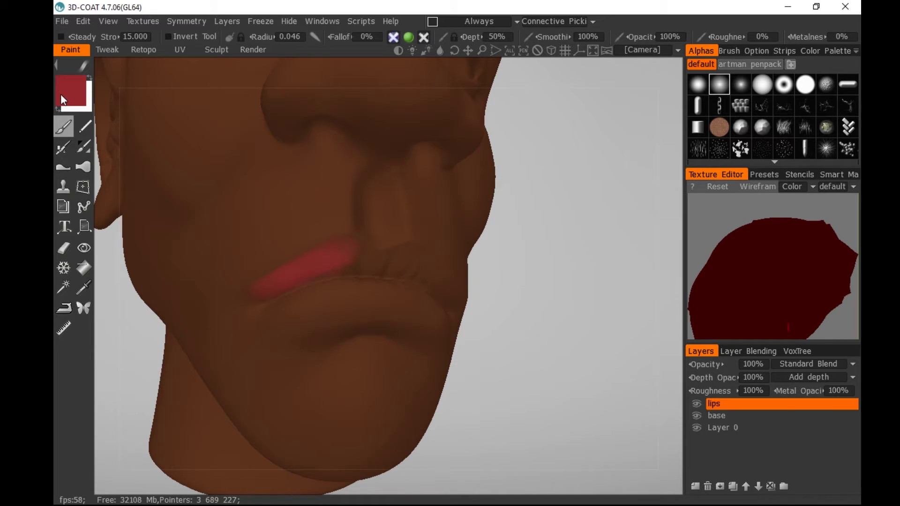
click(62, 97)
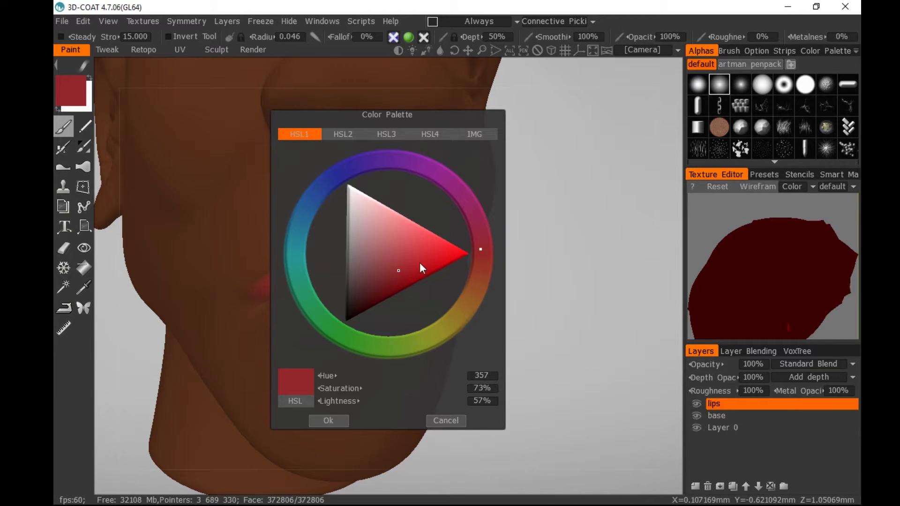
click(481, 254)
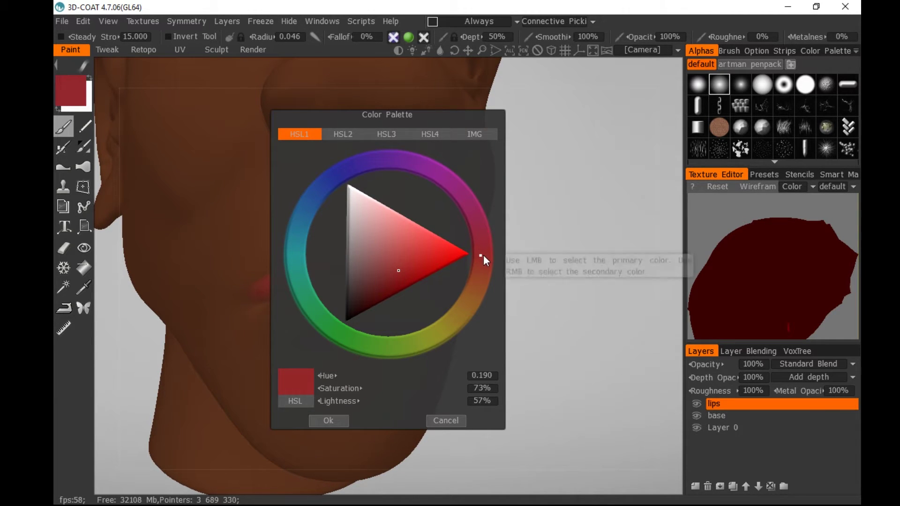
click(402, 281)
click(385, 285)
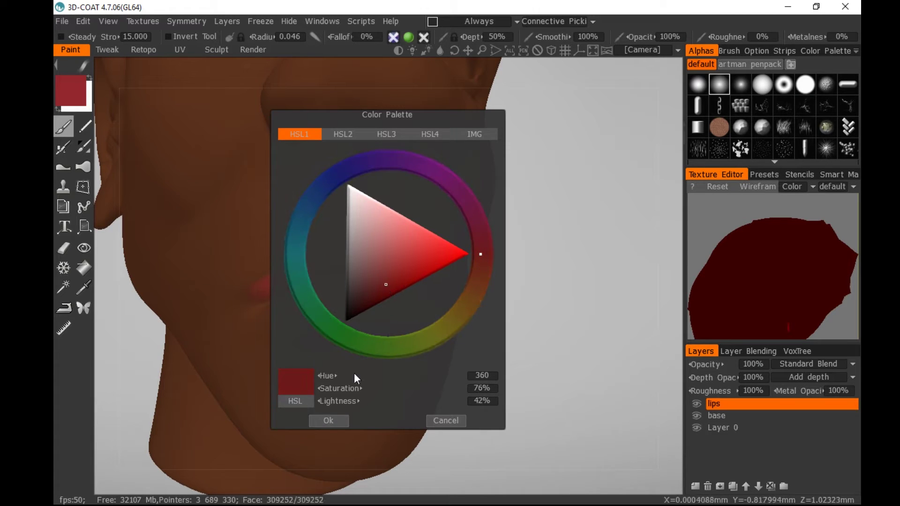
click(328, 420)
Paint the darker red across the middle of the upper lip, covering both peaks below the nose
mouse_move(336, 254)
mouse_down()
mouse_move(275, 283)
mouse_move(339, 257)
mouse_move(356, 261)
mouse_move(339, 259)
mouse_move(348, 248)
mouse_up()
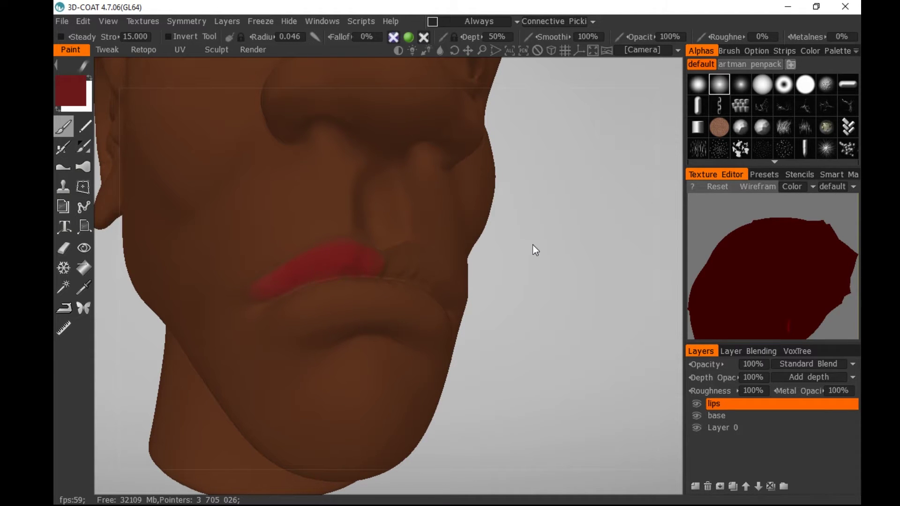
mouse_move(533, 245)
mouse_down()
mouse_move(556, 243)
mouse_move(536, 237)
mouse_up()
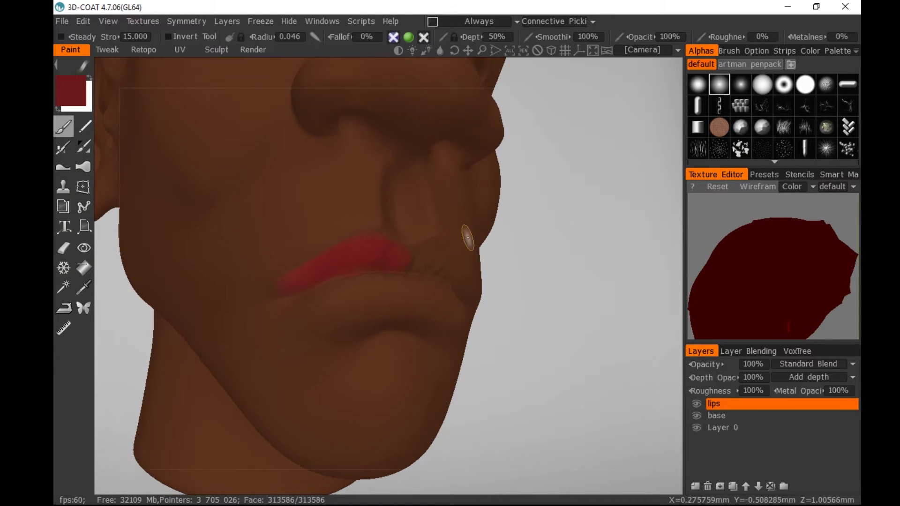
mouse_move(374, 260)
mouse_down()
mouse_move(393, 261)
mouse_move(374, 260)
mouse_move(362, 247)
mouse_move(380, 249)
mouse_up()
drag(493, 249, 433, 252)
mouse_move(368, 272)
mouse_down()
mouse_move(396, 264)
mouse_move(386, 265)
mouse_up()
drag(558, 231, 502, 231)
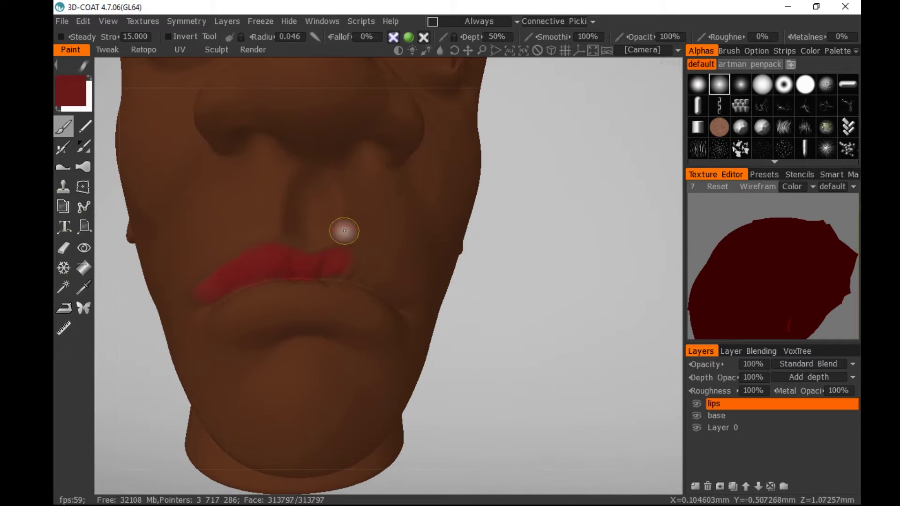
mouse_move(342, 256)
mouse_down()
mouse_move(336, 271)
mouse_move(282, 259)
mouse_move(316, 269)
mouse_up()
mouse_move(551, 237)
mouse_down()
mouse_move(508, 236)
mouse_move(490, 245)
mouse_up()
drag(299, 283, 307, 294)
Continue the dark red along the unpainted half of the upper lip as far as the mouth corner
drag(556, 259, 488, 234)
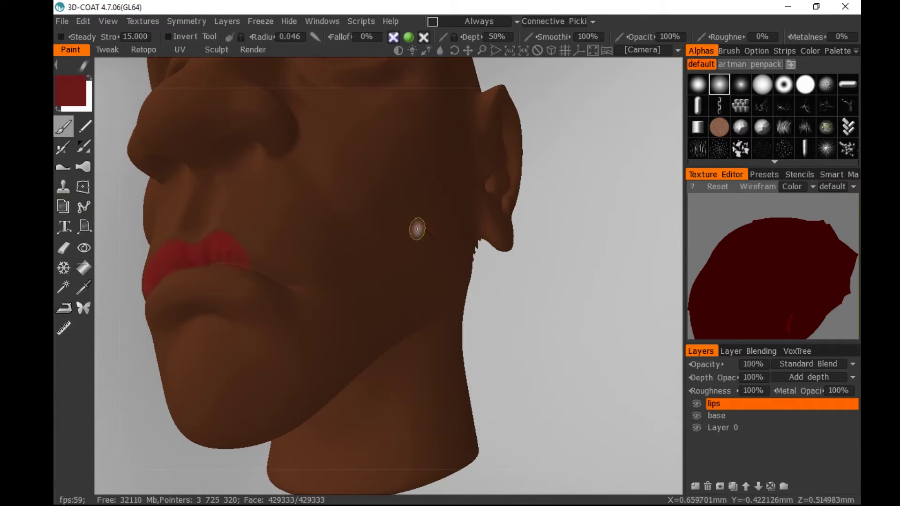
drag(226, 250, 222, 241)
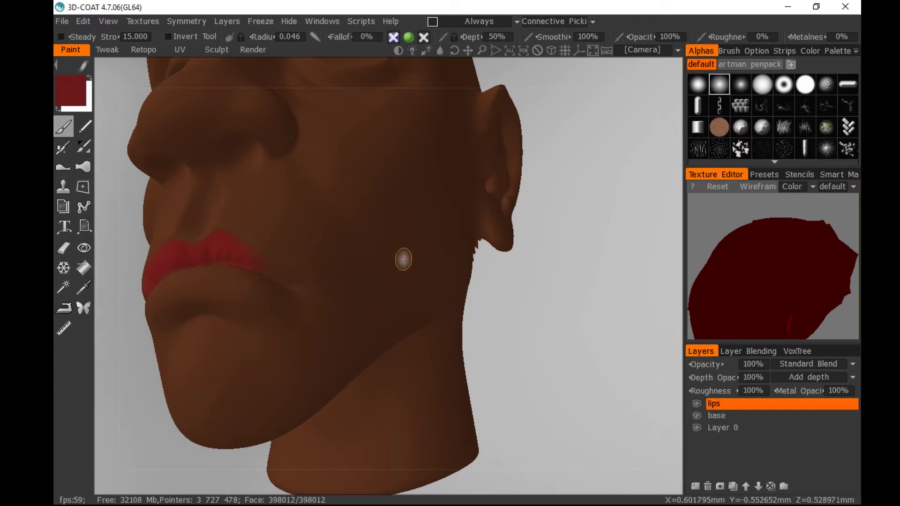
drag(525, 253, 558, 234)
mouse_move(203, 243)
mouse_down()
mouse_move(239, 261)
mouse_move(231, 263)
mouse_up()
drag(576, 257, 608, 232)
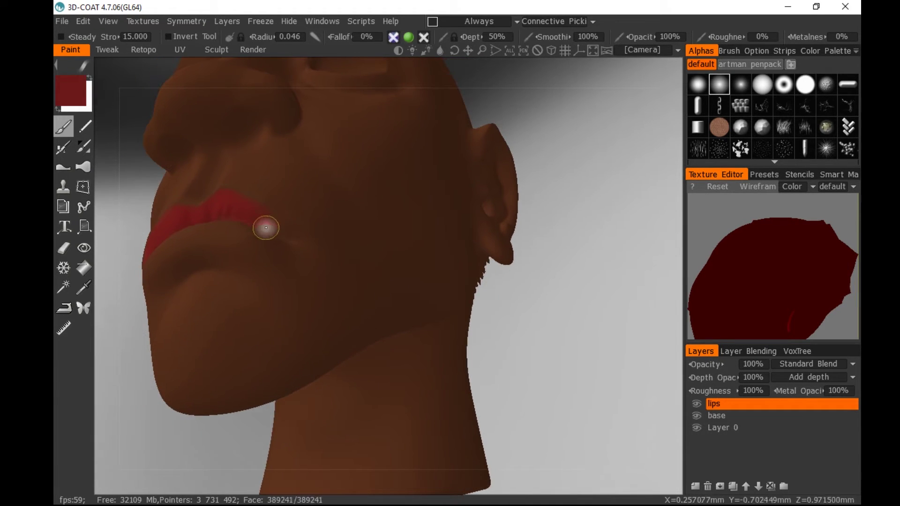
drag(269, 225, 276, 230)
drag(274, 228, 287, 230)
Paint the lower lip dark red across its full width from one side to the other
drag(553, 138, 590, 211)
drag(385, 345, 327, 357)
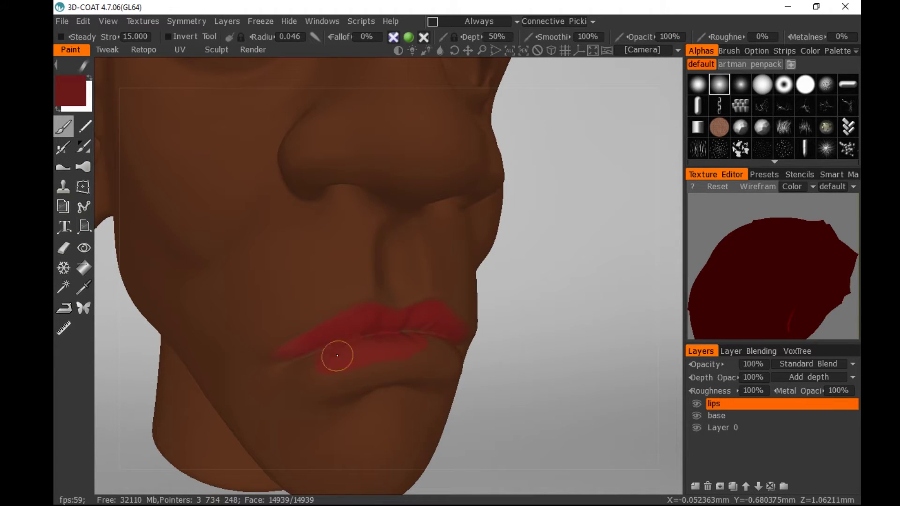
drag(605, 286, 489, 275)
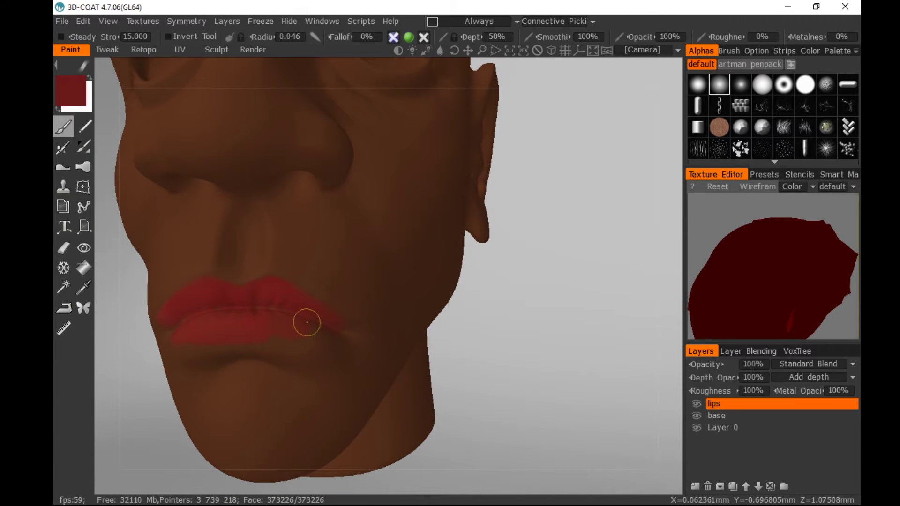
drag(572, 270, 518, 250)
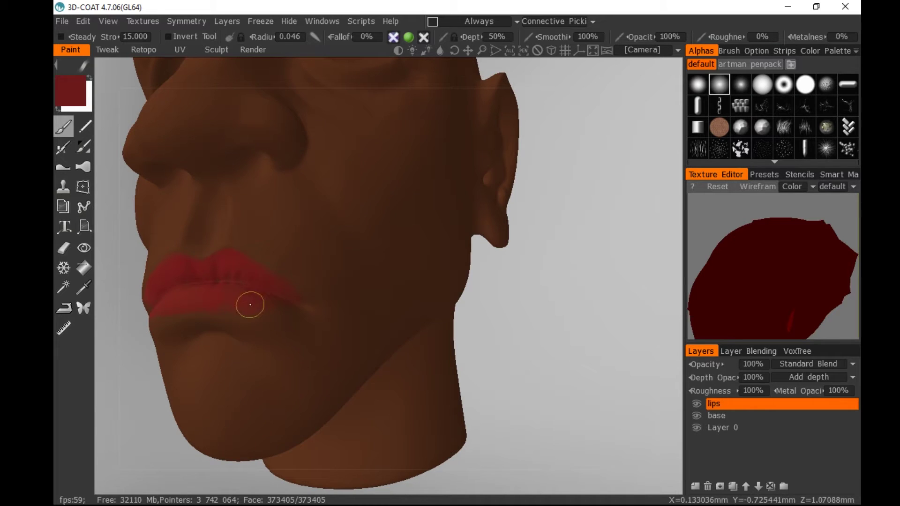
drag(532, 311, 607, 297)
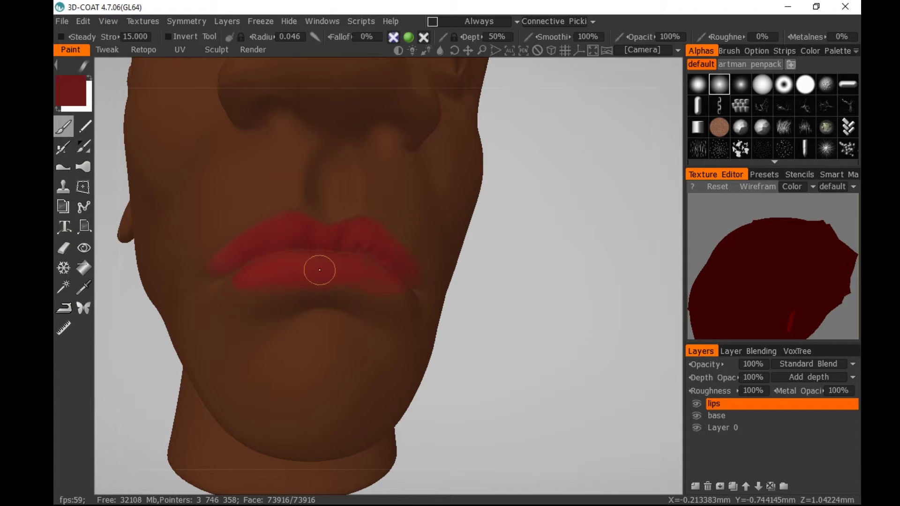
drag(536, 211, 571, 239)
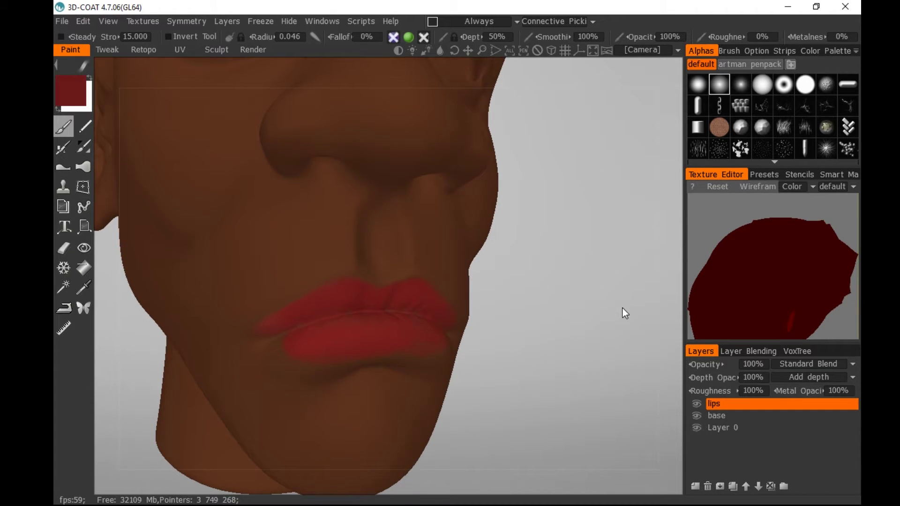
Switch to the third soft round alpha with radius 0.063 and strengthen the red over the whole lower lip
drag(622, 308, 536, 223)
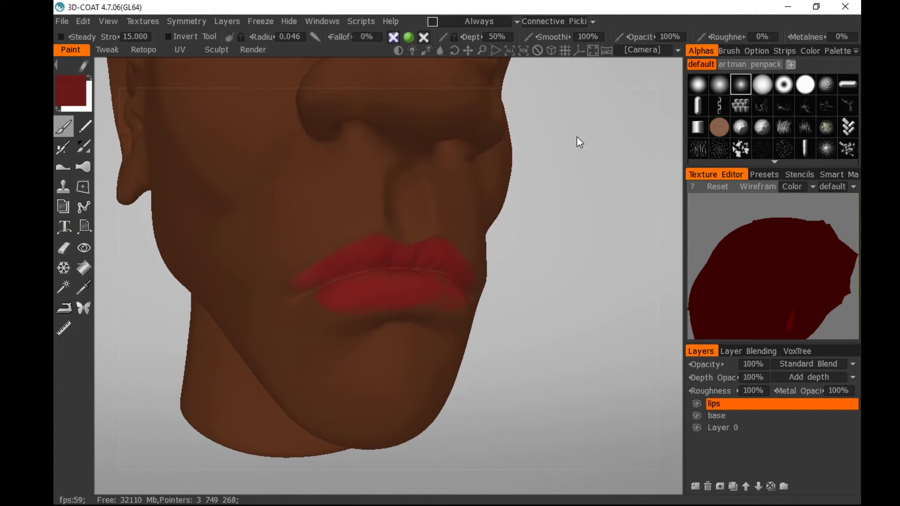
right_drag(343, 300, 340, 295)
mouse_move(340, 296)
mouse_down()
mouse_move(315, 295)
mouse_move(356, 303)
mouse_move(330, 303)
mouse_move(341, 299)
mouse_up()
drag(581, 242, 530, 225)
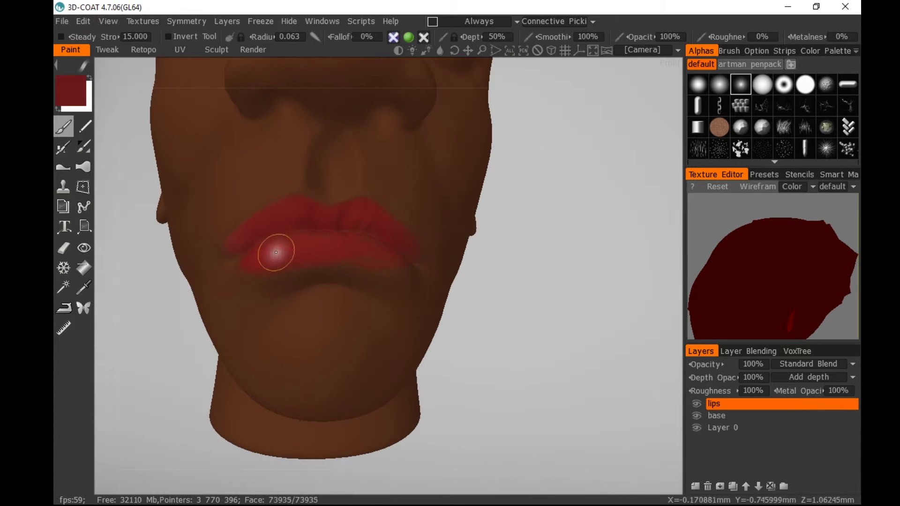
drag(276, 252, 342, 245)
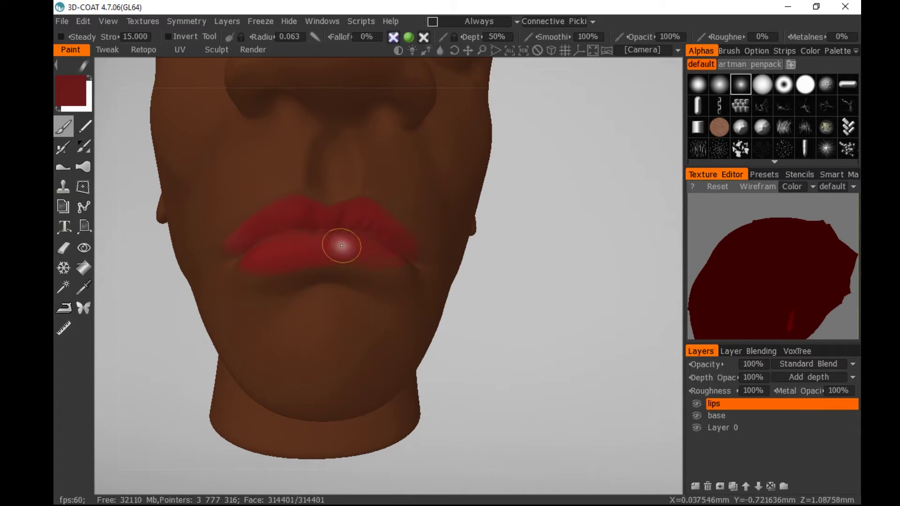
drag(521, 255, 476, 286)
mouse_move(292, 273)
mouse_down()
mouse_move(281, 273)
mouse_move(329, 279)
mouse_up()
drag(550, 263, 514, 269)
drag(265, 271, 311, 274)
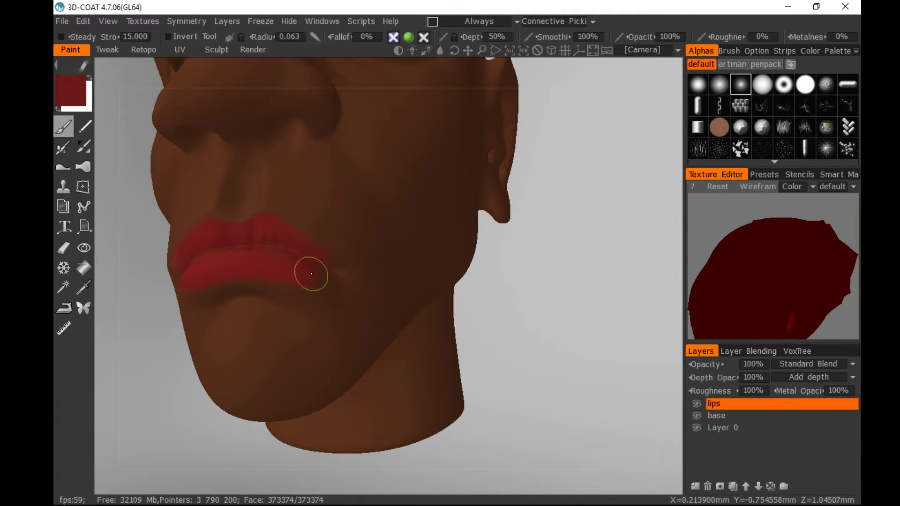
Reduce the brush radius to 0.032 and paint red into both corners of the mouth
drag(519, 290, 511, 273)
drag(308, 231, 305, 238)
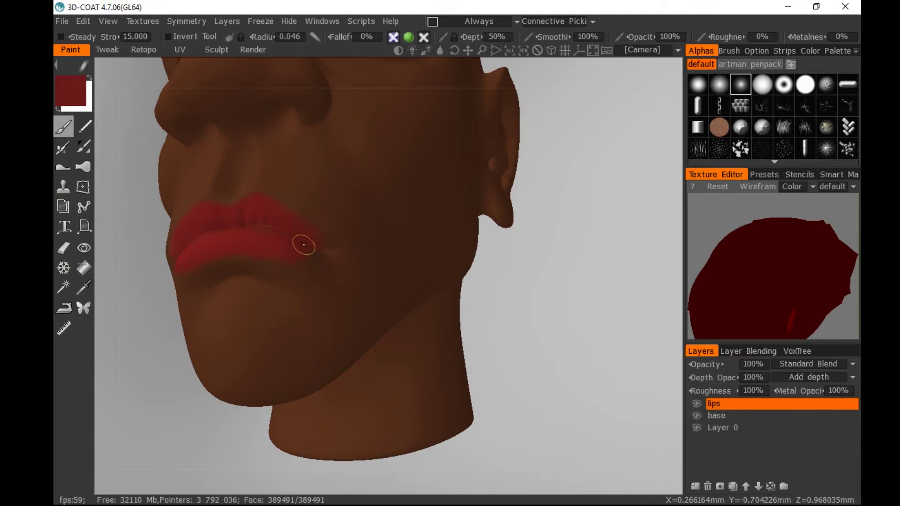
drag(546, 221, 539, 236)
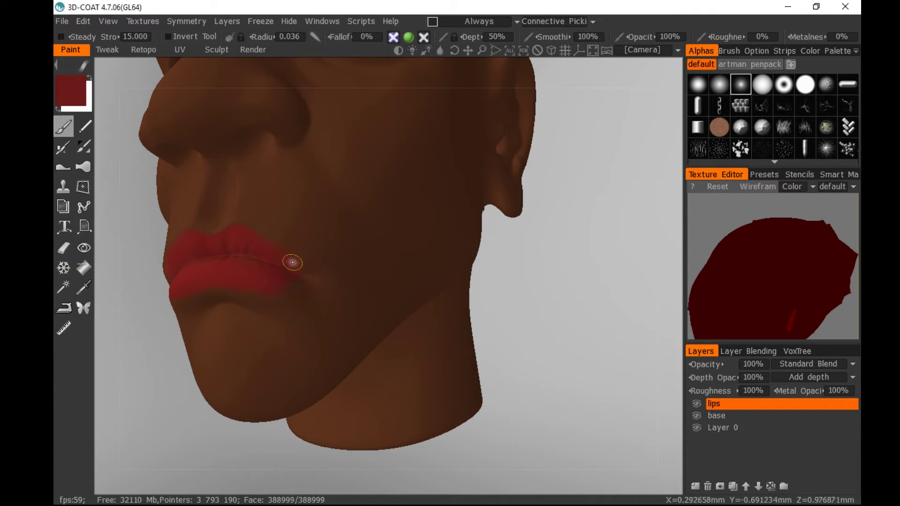
drag(292, 263, 309, 278)
drag(518, 287, 558, 263)
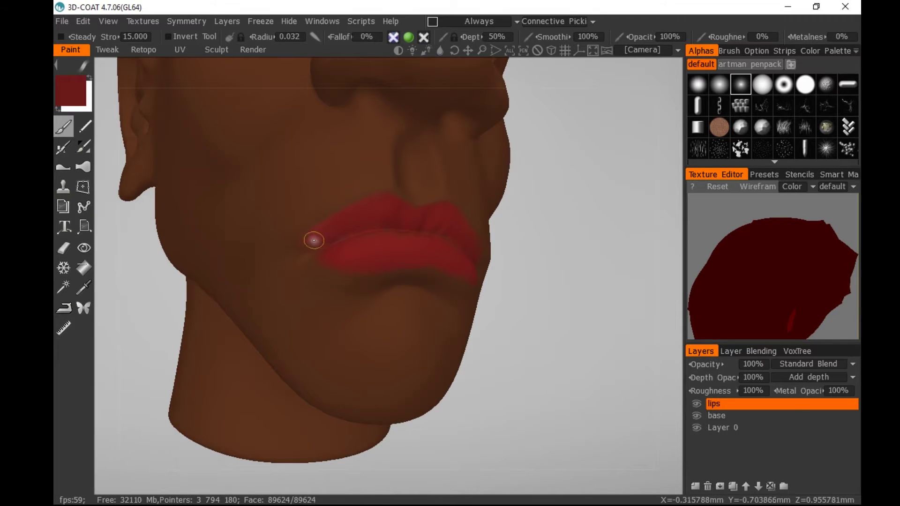
drag(291, 251, 320, 245)
Enlarge the brush radius to 0.063 and fill out the lower lip's red along its lower edge and near the corner
drag(561, 250, 568, 285)
mouse_move(341, 315)
mouse_down()
mouse_move(358, 308)
mouse_move(357, 319)
mouse_up()
key(])
mouse_move(569, 286)
mouse_down()
mouse_move(565, 272)
mouse_move(519, 259)
mouse_up()
key(])
key(])
key(])
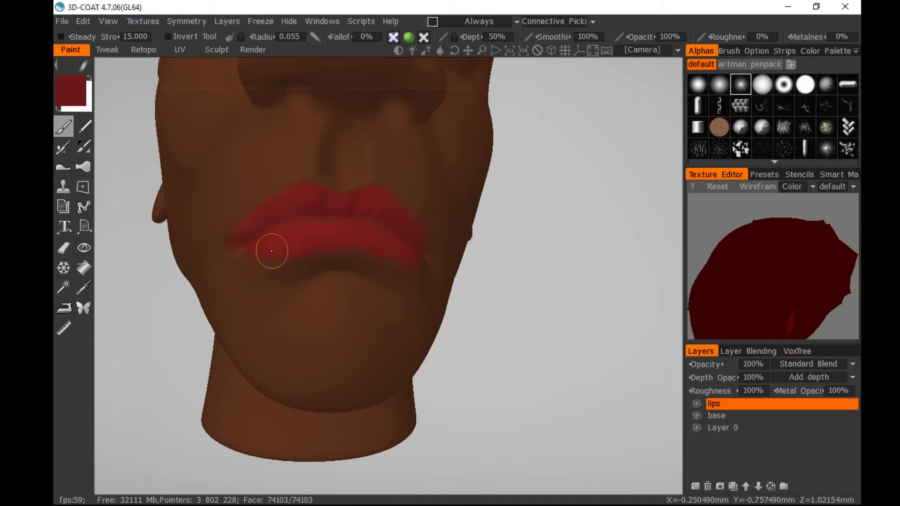
mouse_move(272, 250)
mouse_down()
mouse_move(280, 255)
mouse_move(263, 251)
mouse_up()
drag(539, 256, 502, 244)
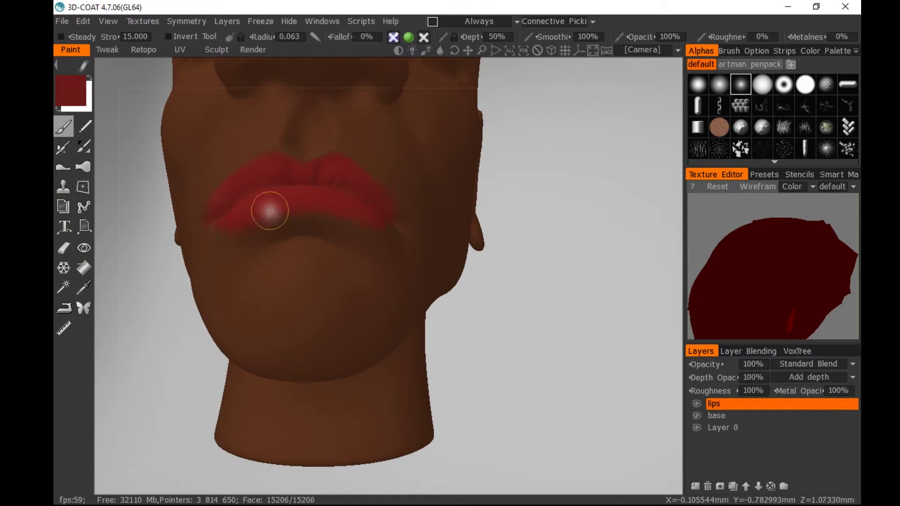
mouse_move(267, 220)
mouse_down()
mouse_move(281, 211)
mouse_move(263, 223)
mouse_up()
drag(511, 220, 558, 253)
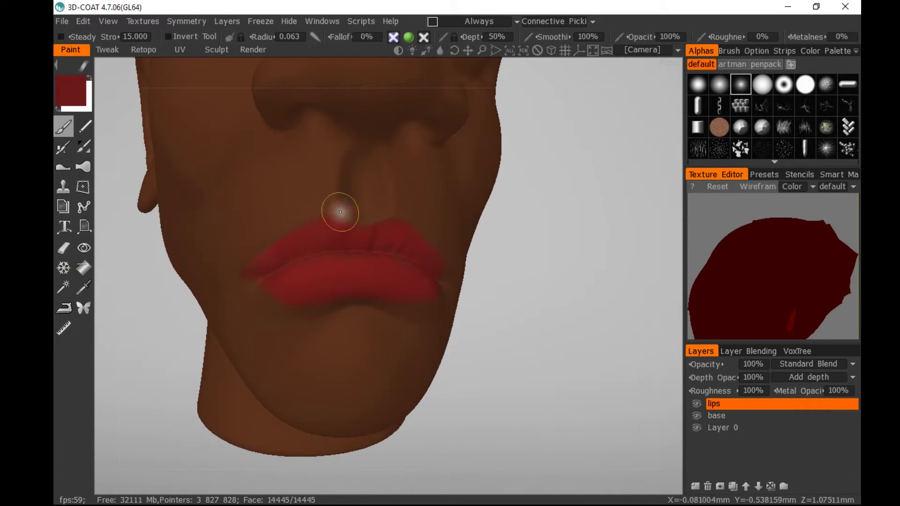
Turn on mirror symmetry across the X axis for painting
key(s)
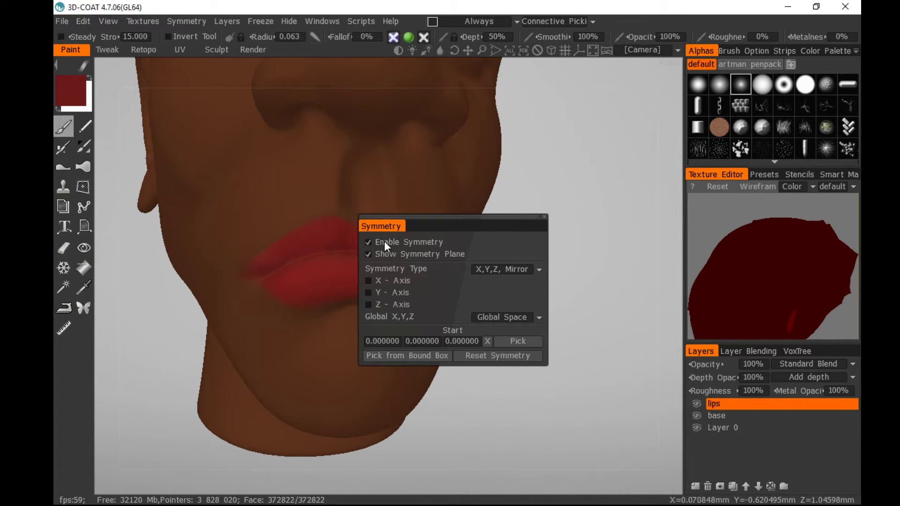
key(s)
key(s)
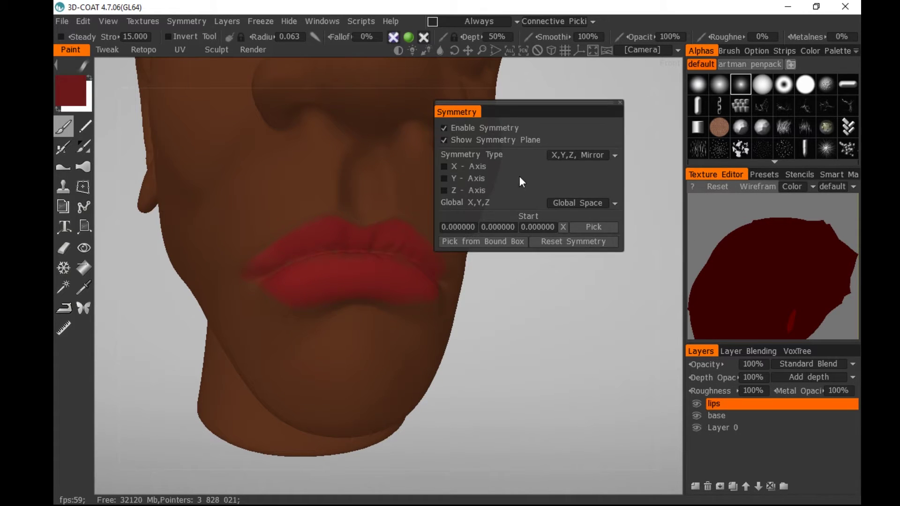
click(443, 165)
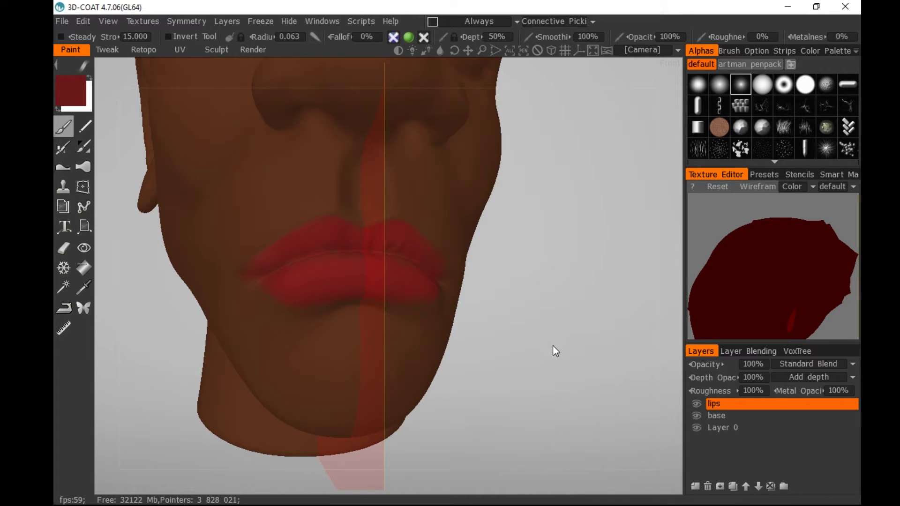
Paint symmetrically over the lips, then refine the outer ends of the upper lip with a brush radius of 0.046
mouse_move(553, 345)
mouse_down()
mouse_move(543, 340)
mouse_move(555, 340)
mouse_up()
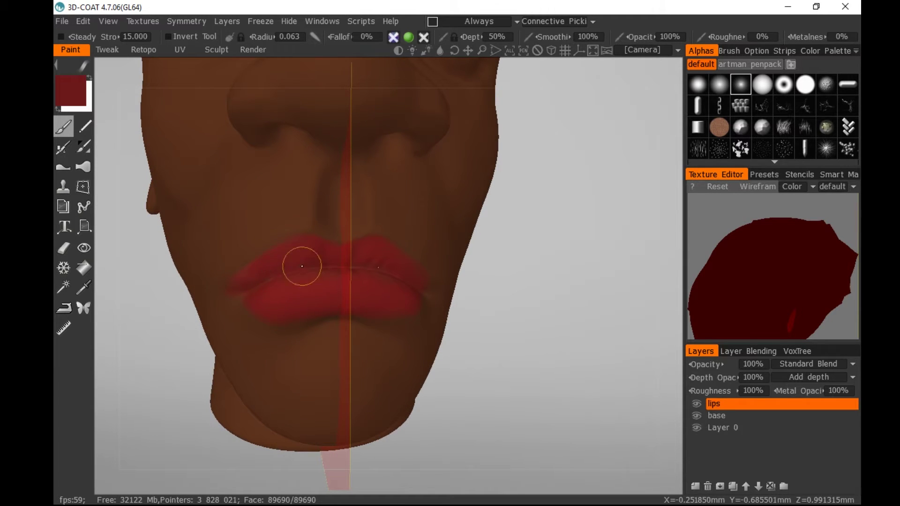
mouse_move(308, 271)
mouse_down()
mouse_move(262, 285)
mouse_move(288, 295)
mouse_move(276, 306)
mouse_up()
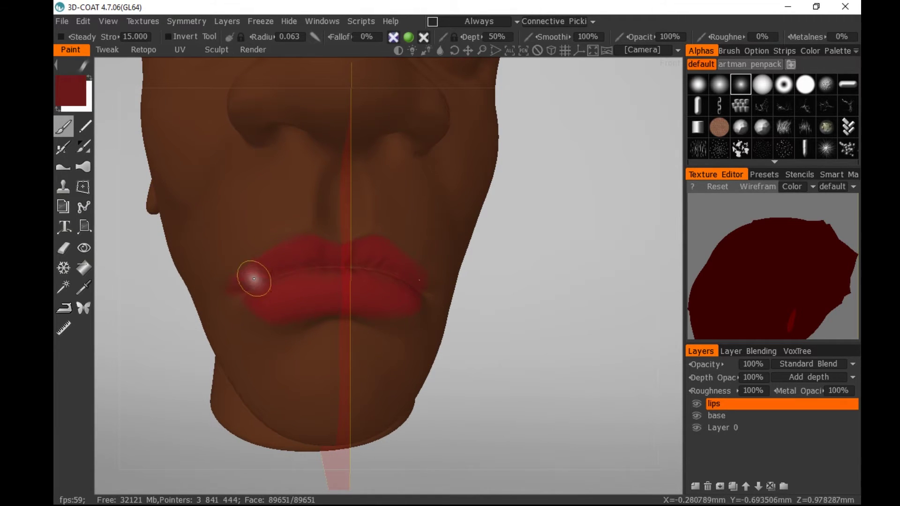
scroll(256, 274, down, 3)
drag(257, 275, 237, 287)
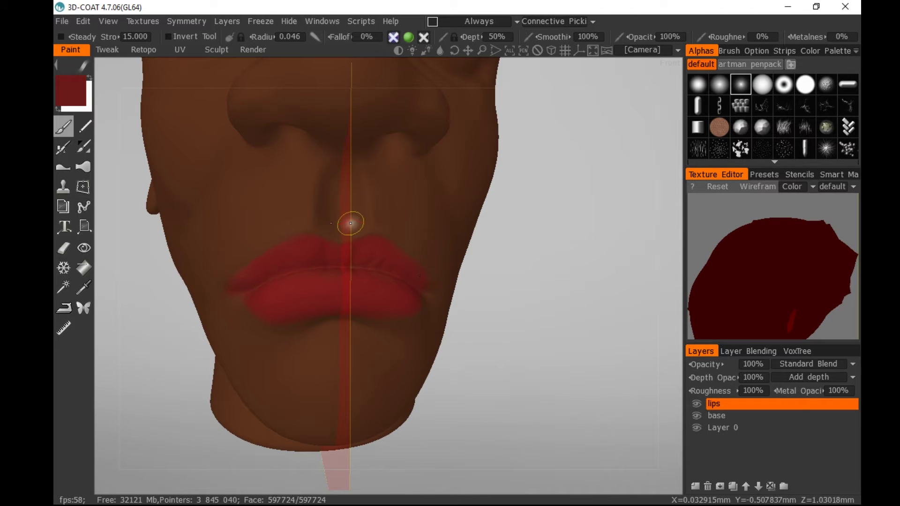
Set the paint colour to a very dark red with hue 4.1, saturation 70% and lightness 29%
right_drag(554, 322, 563, 250)
drag(521, 253, 565, 250)
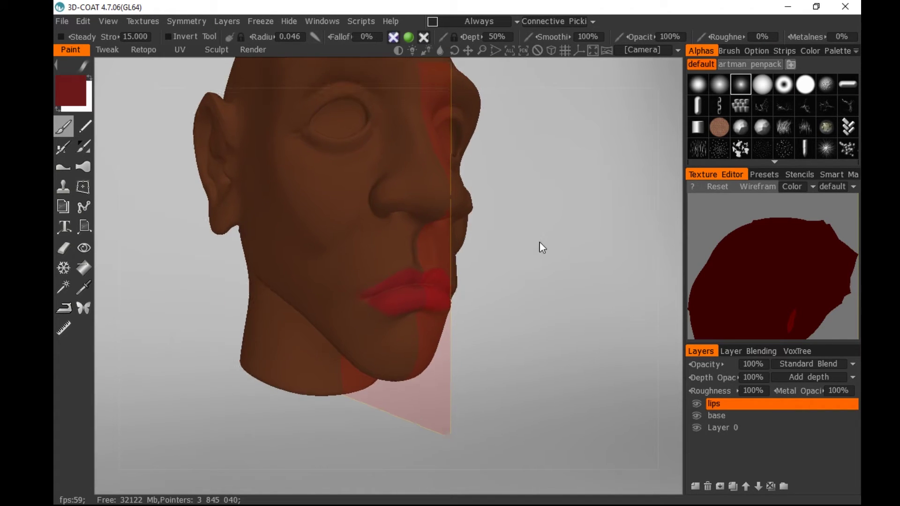
mouse_move(540, 244)
middle_down()
mouse_move(523, 283)
mouse_move(477, 227)
middle_up()
right_drag(477, 227, 483, 234)
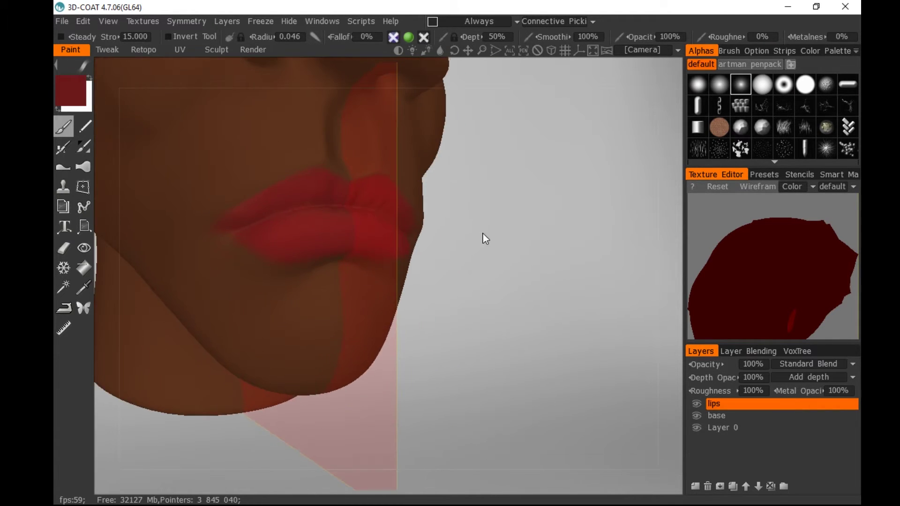
middle_drag(483, 234, 518, 262)
mouse_move(525, 239)
mouse_down()
mouse_move(488, 245)
mouse_move(520, 243)
mouse_move(522, 261)
mouse_move(533, 256)
mouse_up()
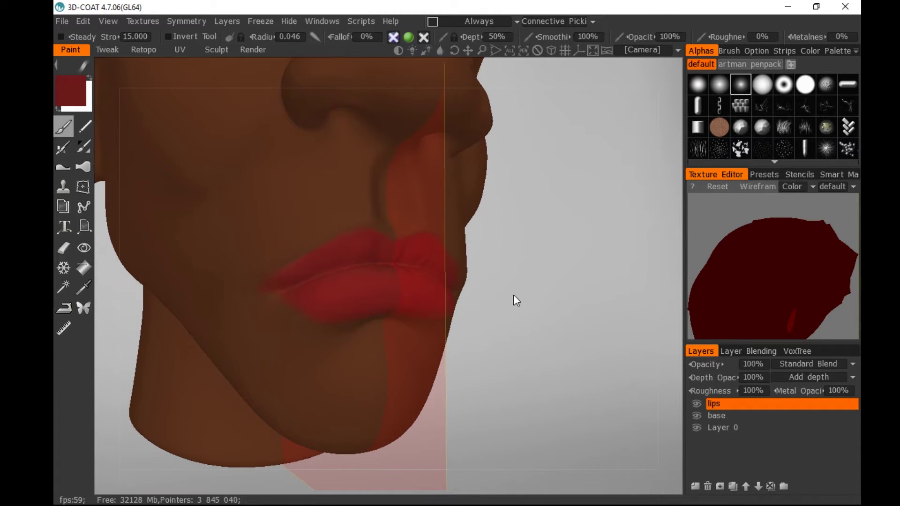
right_drag(514, 297, 586, 333)
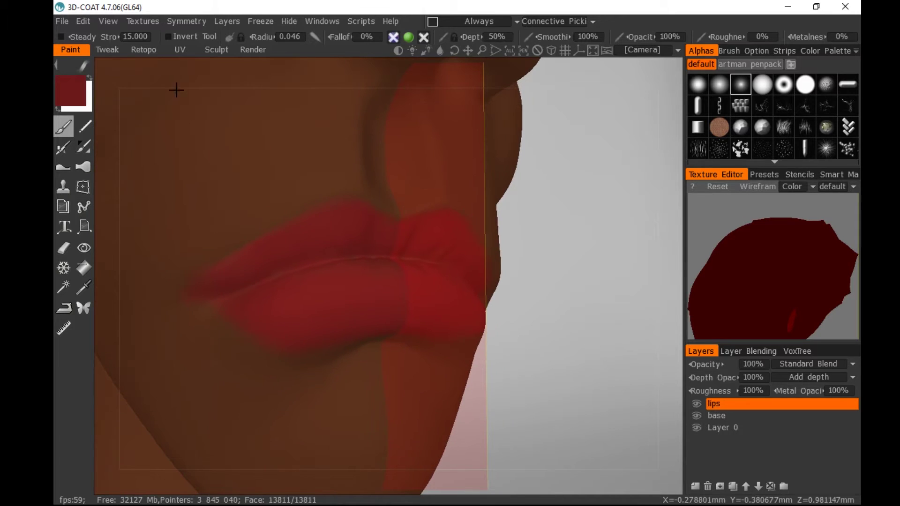
click(70, 91)
drag(388, 288, 370, 294)
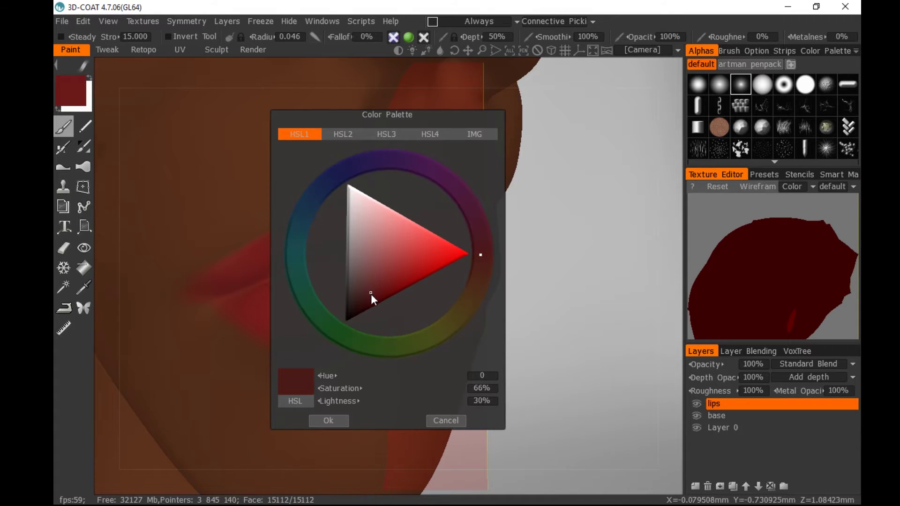
drag(479, 254, 483, 266)
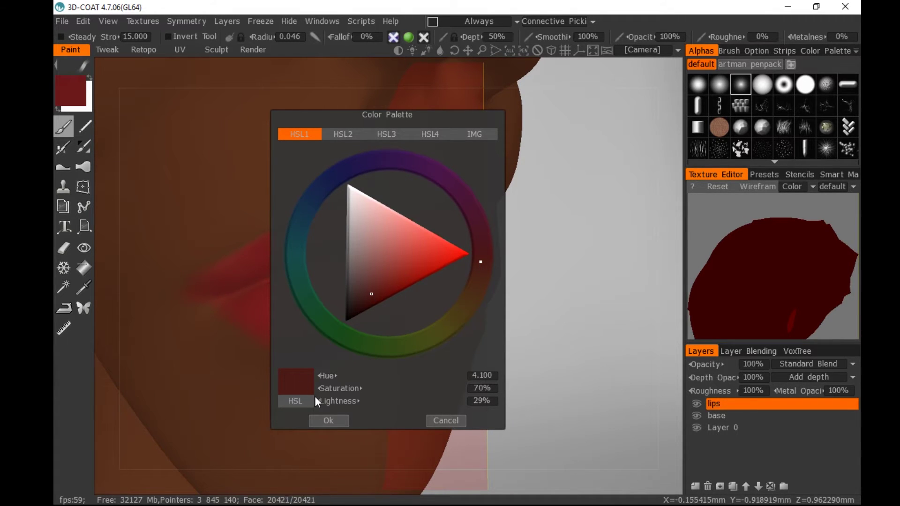
click(329, 420)
Reduce the brush radius to about 0.017 and paint the dark red along the seam between the lips
alt+drag(486, 199, 456, 197)
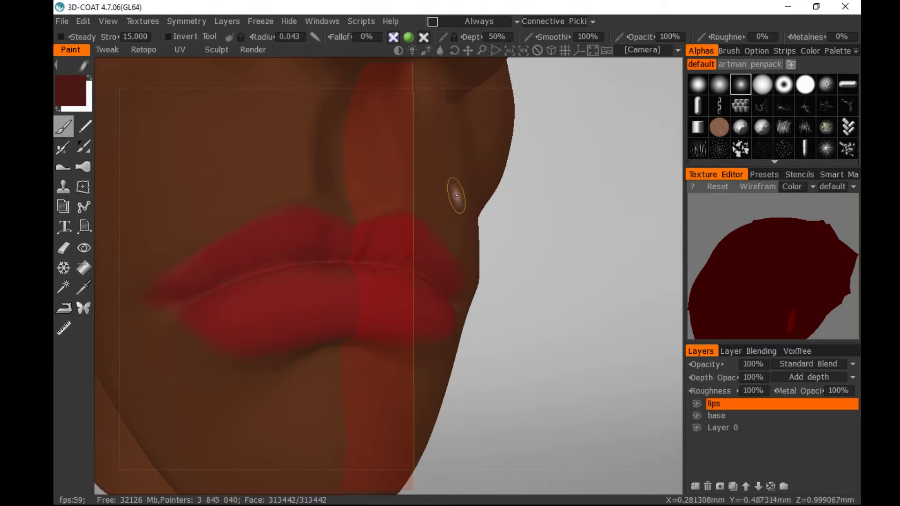
mouse_move(319, 256)
right_down()
mouse_move(301, 256)
mouse_move(318, 260)
right_up()
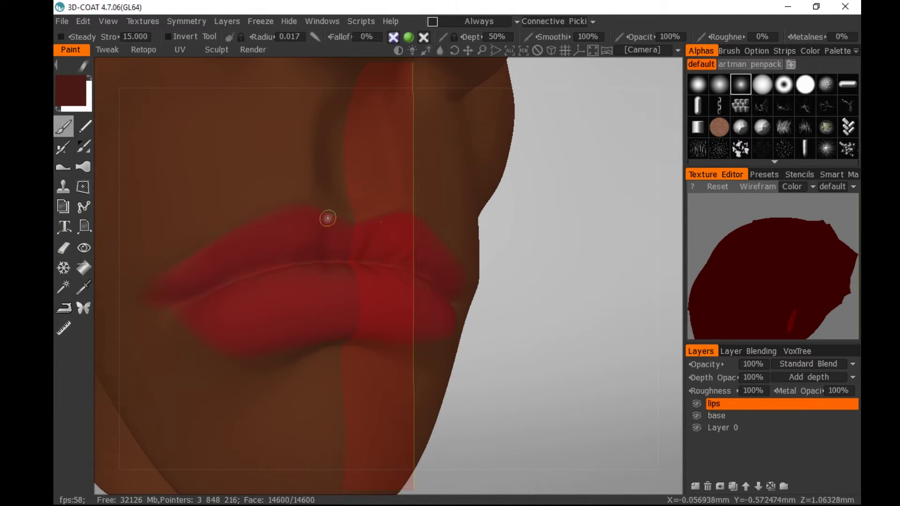
drag(518, 224, 455, 246)
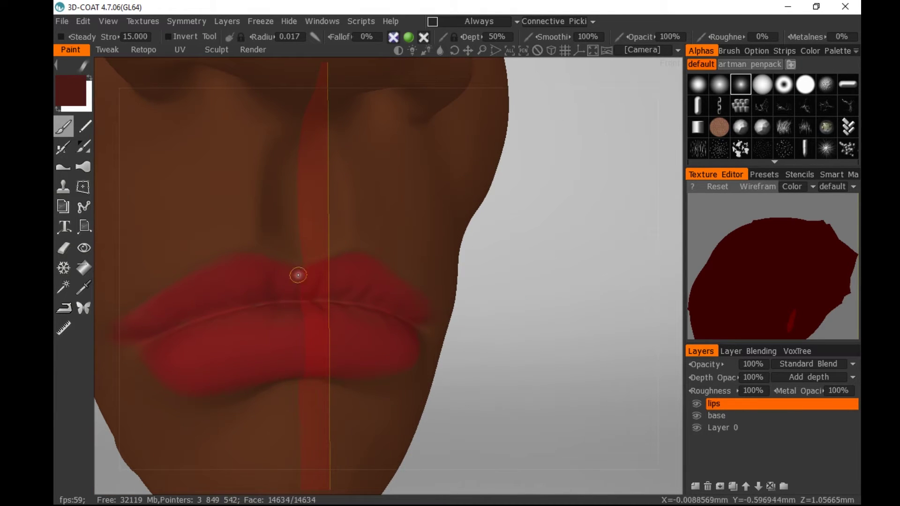
drag(499, 269, 581, 265)
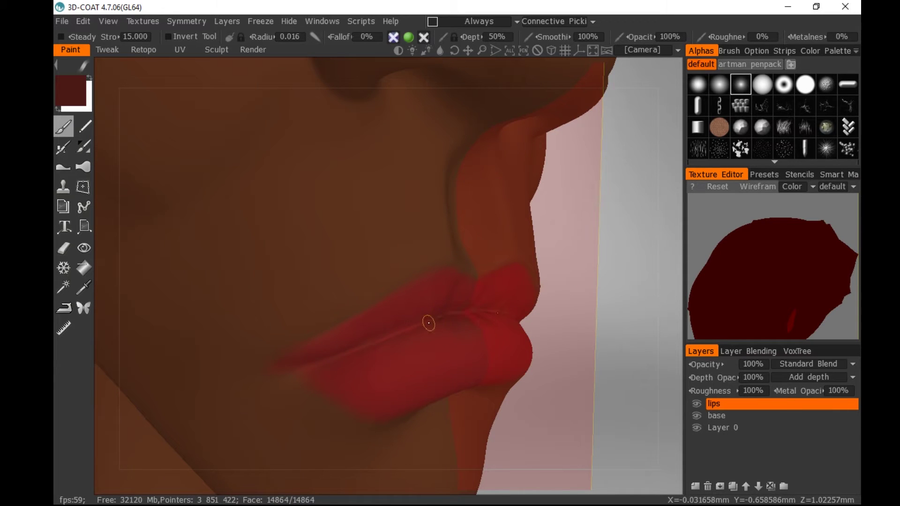
right_drag(428, 323, 414, 325)
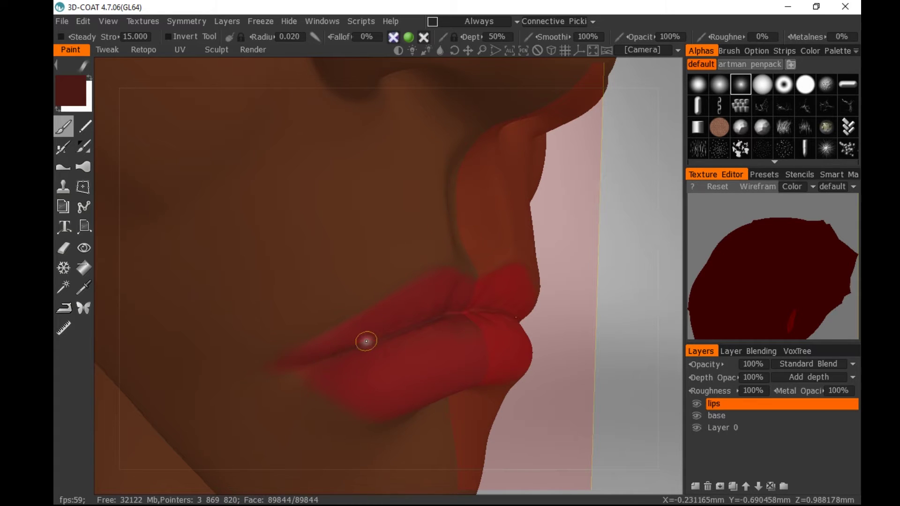
Extend and deepen the dark seam line out to the mouth corners with a brush radius of 0.017
drag(562, 267, 314, 267)
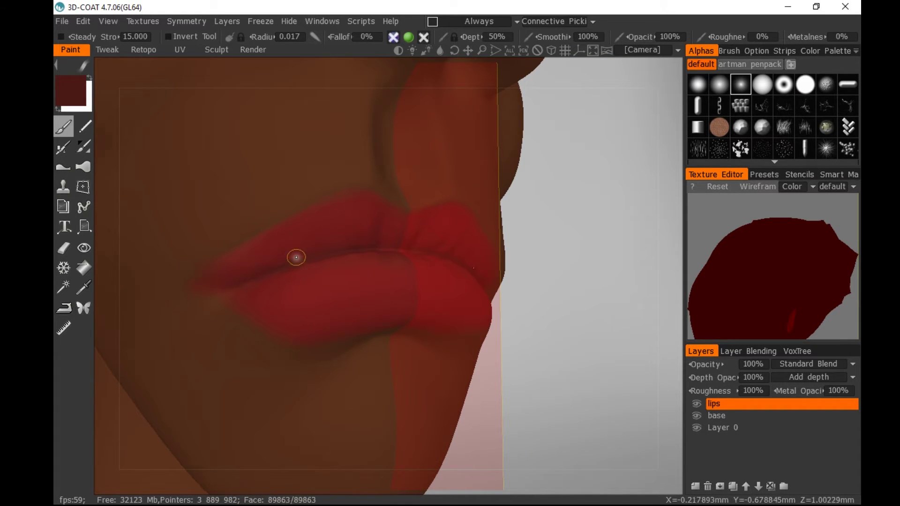
mouse_move(560, 200)
mouse_down()
mouse_move(553, 229)
mouse_move(536, 241)
mouse_move(565, 231)
mouse_up()
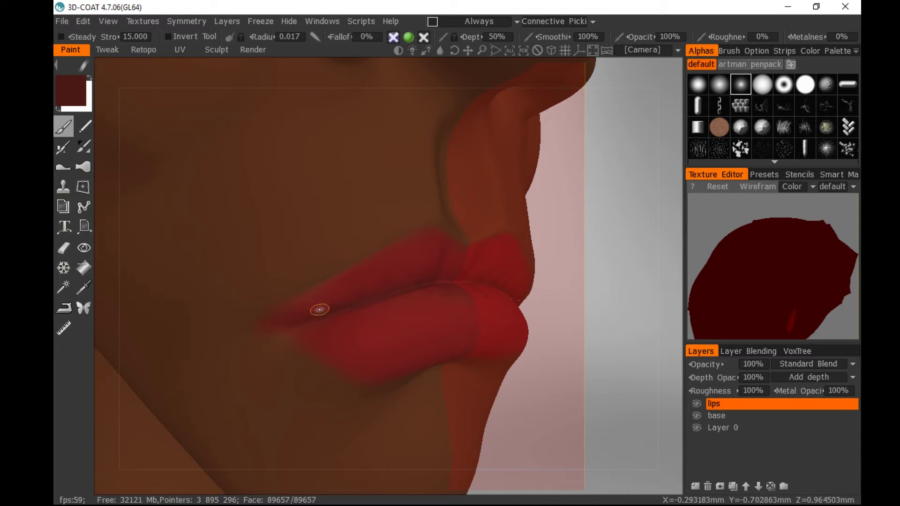
drag(607, 238, 488, 280)
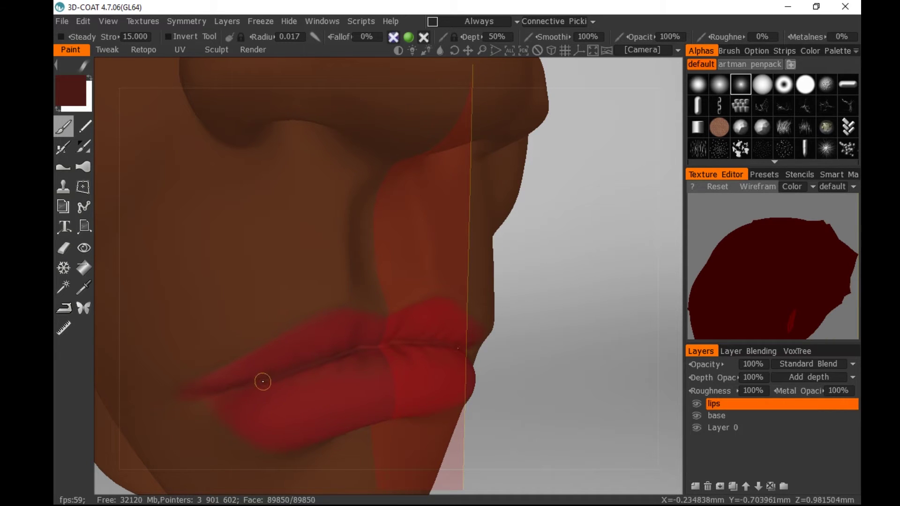
drag(545, 293, 525, 285)
Darken the middle of the lip seam with brush radii between 0.01 and 0.016, adding shading just beside it
key([)
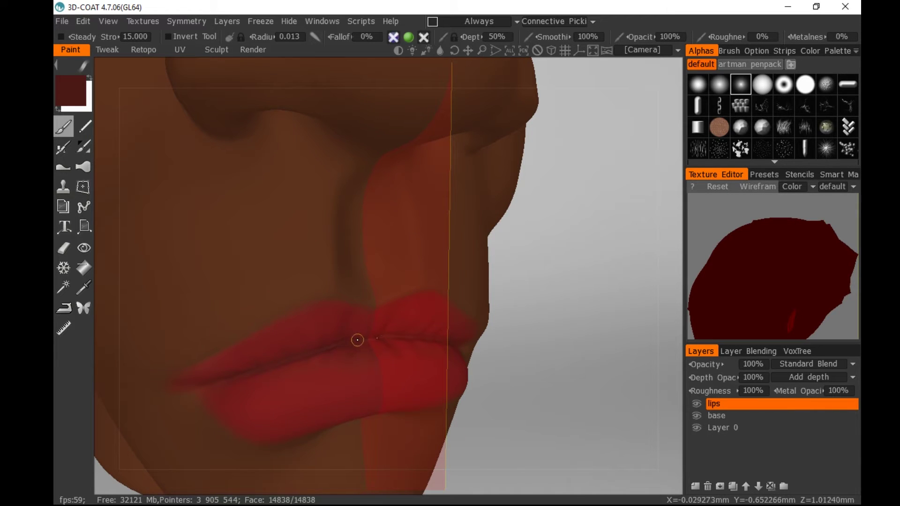
key(])
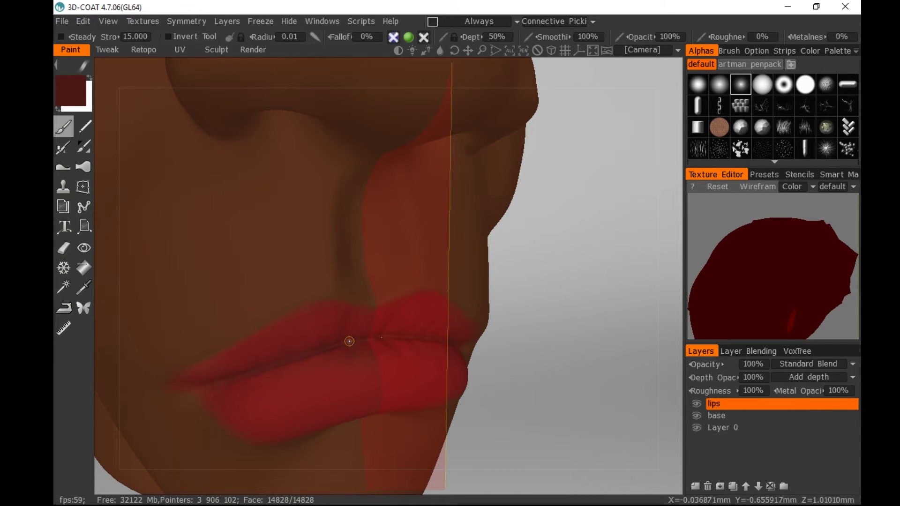
key(])
drag(542, 275, 533, 263)
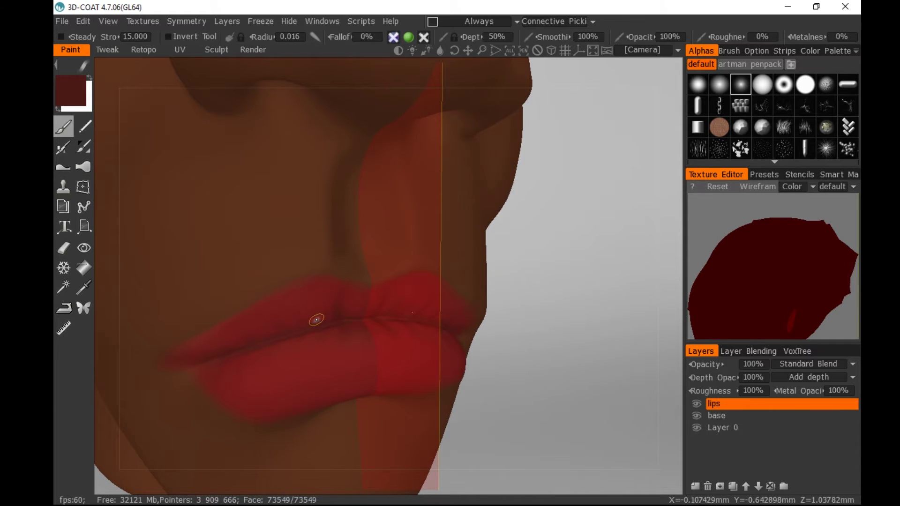
mouse_move(519, 291)
mouse_down()
mouse_move(536, 295)
mouse_move(530, 313)
mouse_move(542, 316)
mouse_up()
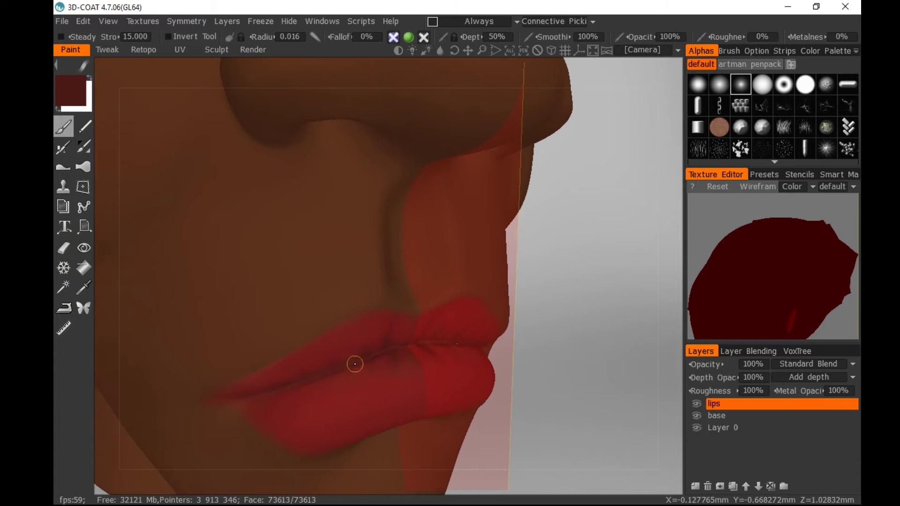
Reduce the brush radius to 0.01 and paint fine dark creases into the upper and lower lips near the seam
right_drag(543, 350, 539, 257)
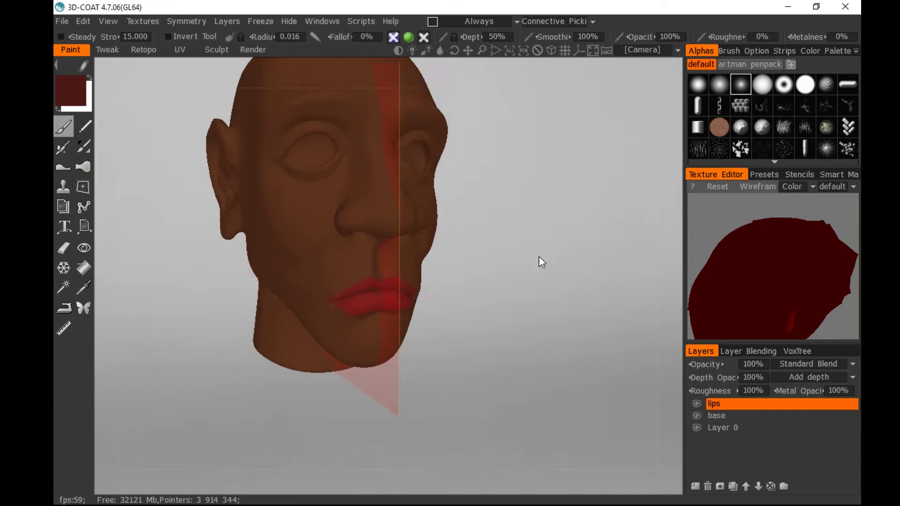
mouse_move(539, 257)
mouse_down()
mouse_move(503, 249)
mouse_move(530, 249)
mouse_up()
mouse_move(533, 253)
right_down()
mouse_move(560, 263)
mouse_move(599, 334)
mouse_move(579, 289)
mouse_move(547, 286)
mouse_move(554, 292)
right_up()
key(bracketleft)
key(bracketleft)
key(bracketleft)
key(bracketleft)
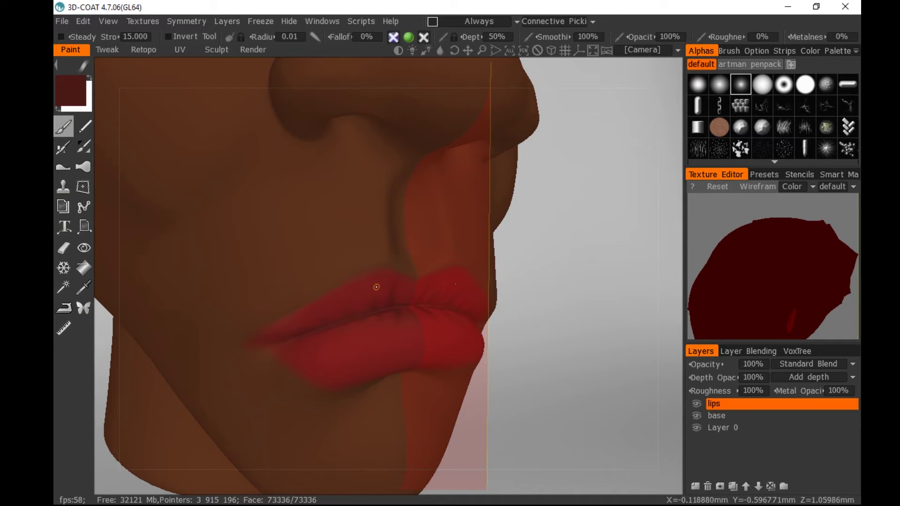
mouse_move(561, 352)
right_down()
mouse_move(566, 335)
mouse_move(575, 351)
right_up()
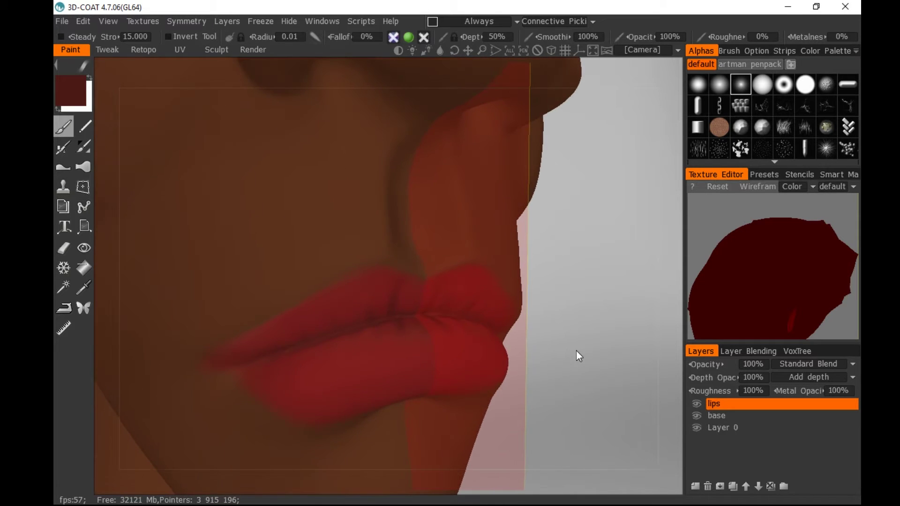
Set the paint colour to a lighter red with saturation 66% and lightness 68%
click(71, 91)
click(402, 258)
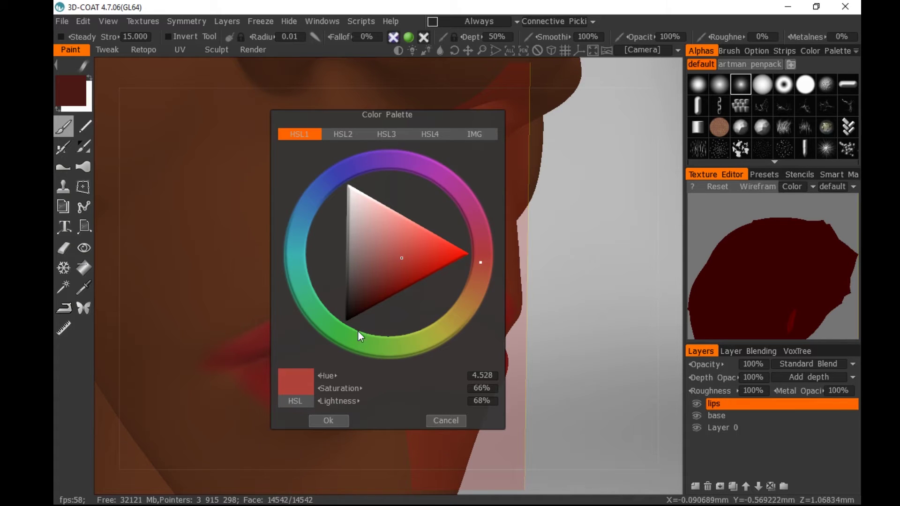
click(328, 421)
Paint soft light-red highlights across the lower lip, starting with a brush radius of 0.015 and enlarging it to 0.028
right_drag(547, 309, 537, 282)
drag(538, 283, 566, 286)
drag(558, 229, 562, 249)
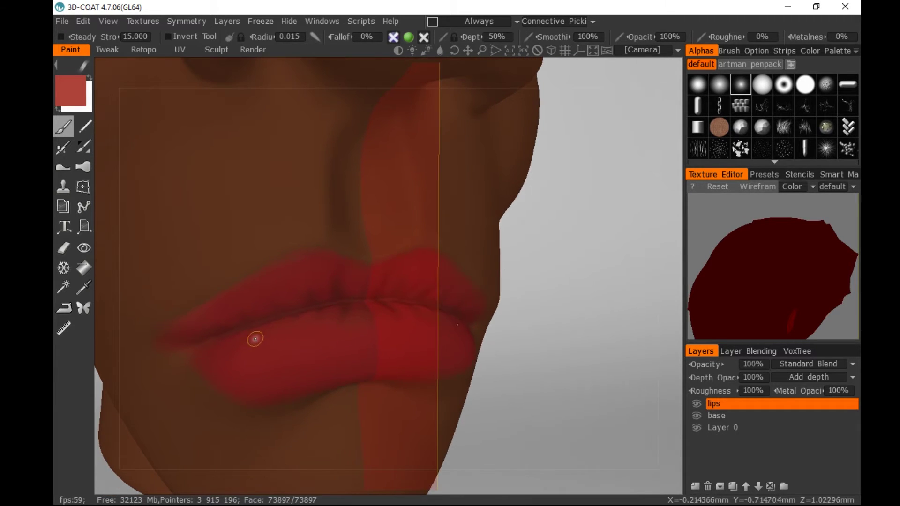
right_drag(245, 337, 257, 343)
mouse_move(250, 344)
mouse_down()
mouse_move(293, 329)
mouse_move(314, 350)
mouse_move(337, 311)
mouse_move(348, 319)
mouse_up()
right_drag(362, 327, 367, 329)
mouse_move(367, 330)
mouse_down()
mouse_move(382, 325)
mouse_move(269, 365)
mouse_move(308, 342)
mouse_move(363, 327)
mouse_up()
Reduce the brush radius to 0.010 and paint fine highlights along the upper edge of the upper lip
drag(509, 300, 528, 262)
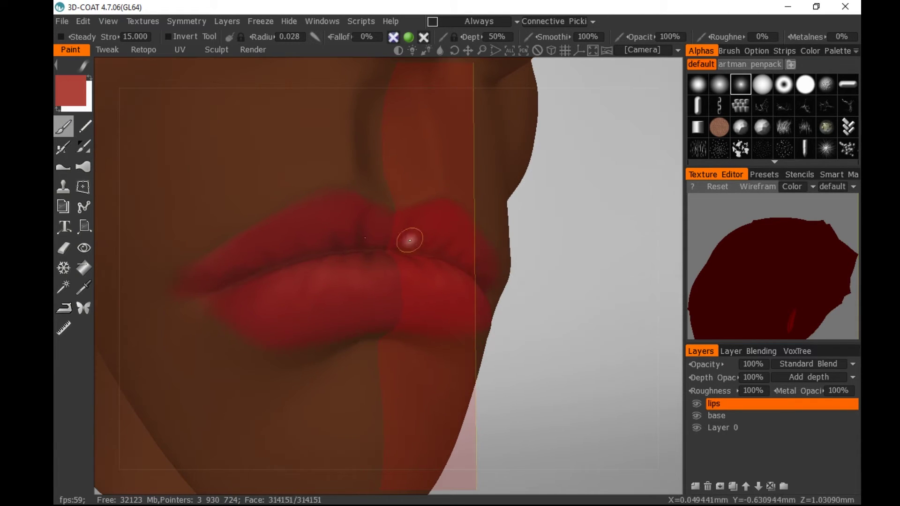
right_drag(349, 192, 348, 190)
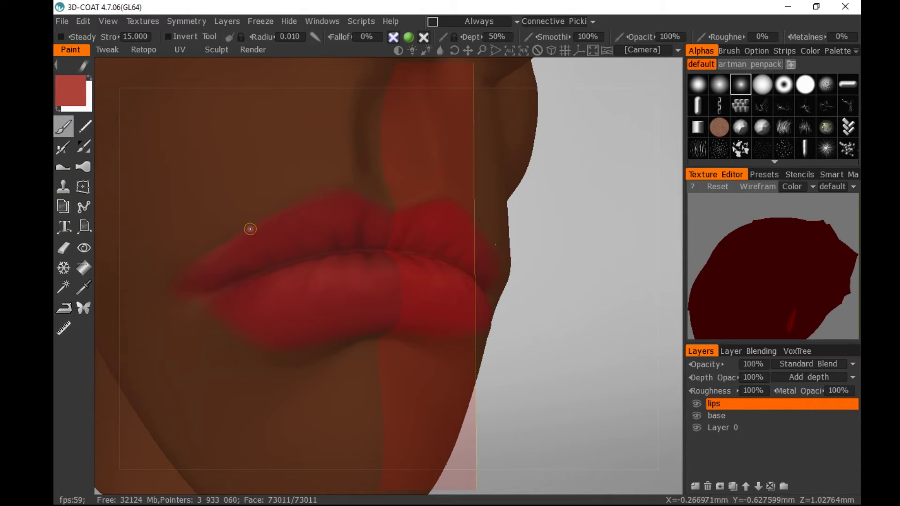
mouse_move(565, 174)
mouse_down()
mouse_move(546, 207)
mouse_move(532, 209)
mouse_move(546, 255)
mouse_move(563, 241)
mouse_move(557, 191)
mouse_move(557, 249)
mouse_up()
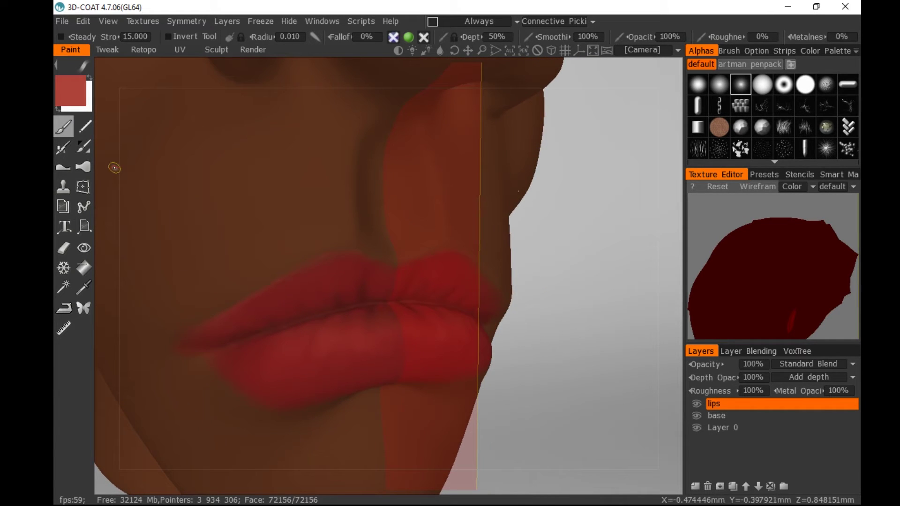
Set the paint colour to a dark red with hue 0, saturation 71% and lightness 36%
click(69, 84)
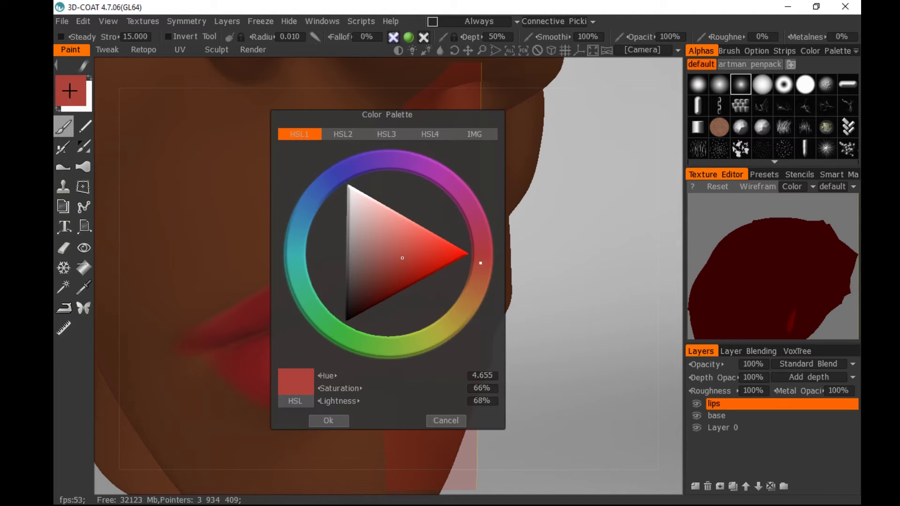
click(84, 288)
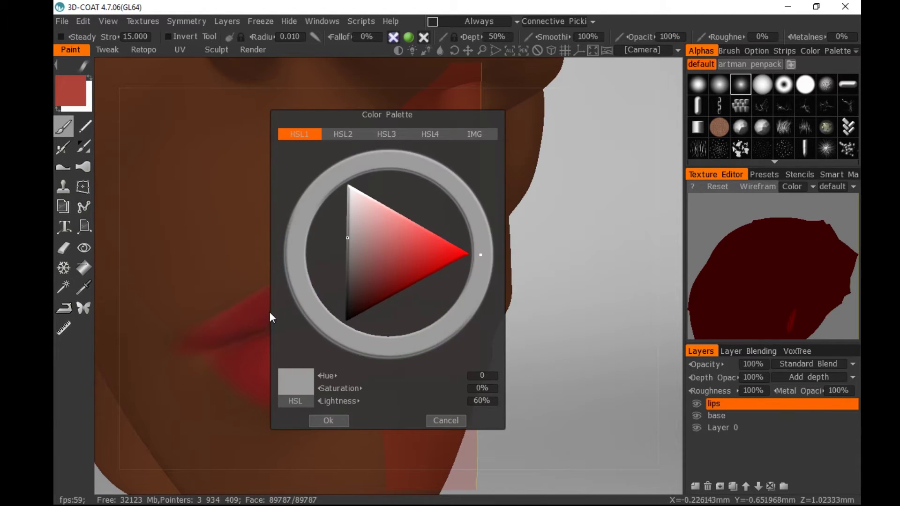
click(259, 310)
drag(384, 283, 378, 288)
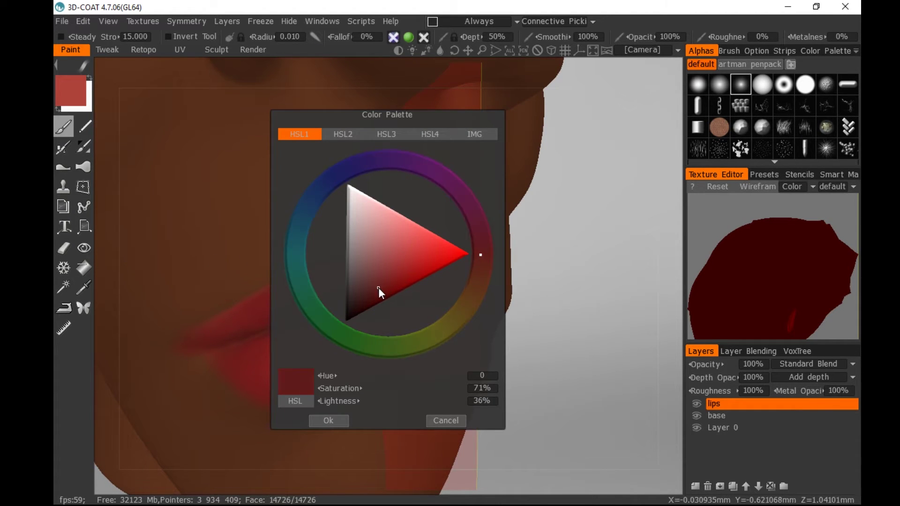
click(328, 420)
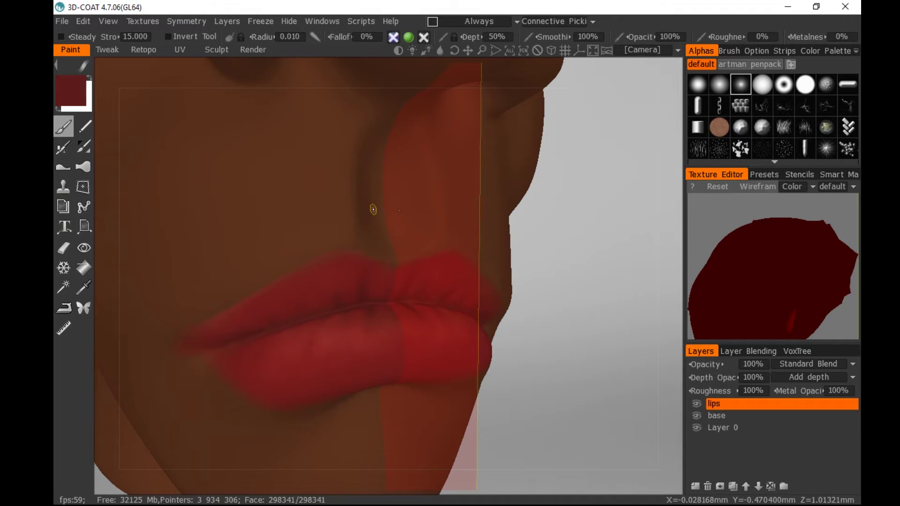
Paint dark red over the upper lip with a brush radius of 0.040, then refine the mouth corner at radius 0.028
scroll(353, 281, up, 4)
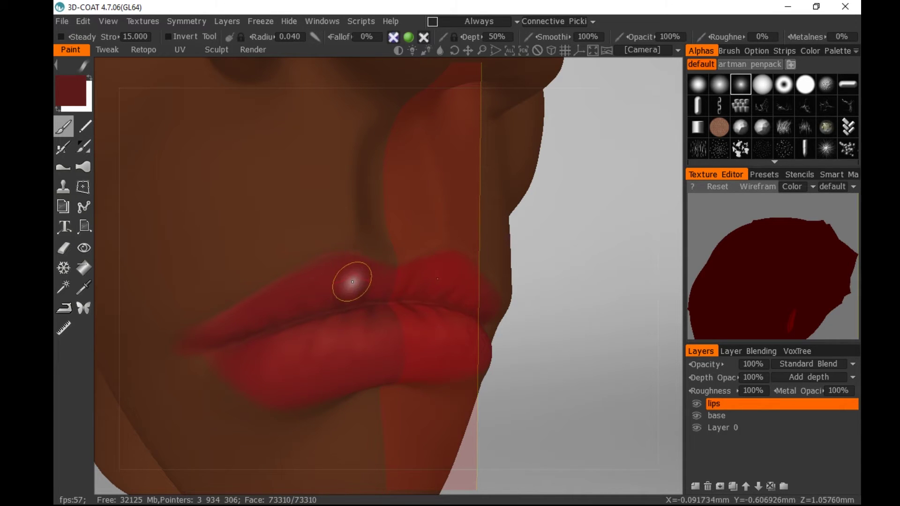
mouse_move(351, 289)
mouse_down()
mouse_move(350, 271)
mouse_move(323, 281)
mouse_up()
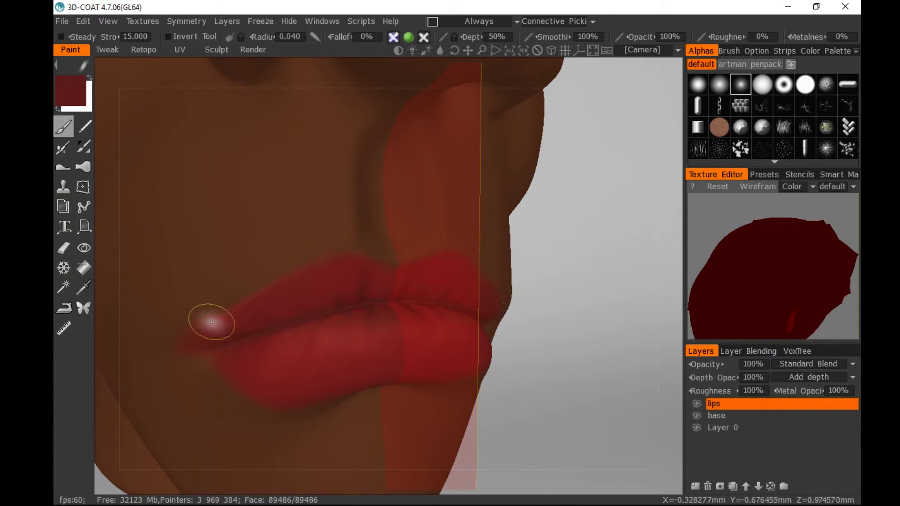
scroll(220, 335, down, 4)
drag(218, 341, 210, 346)
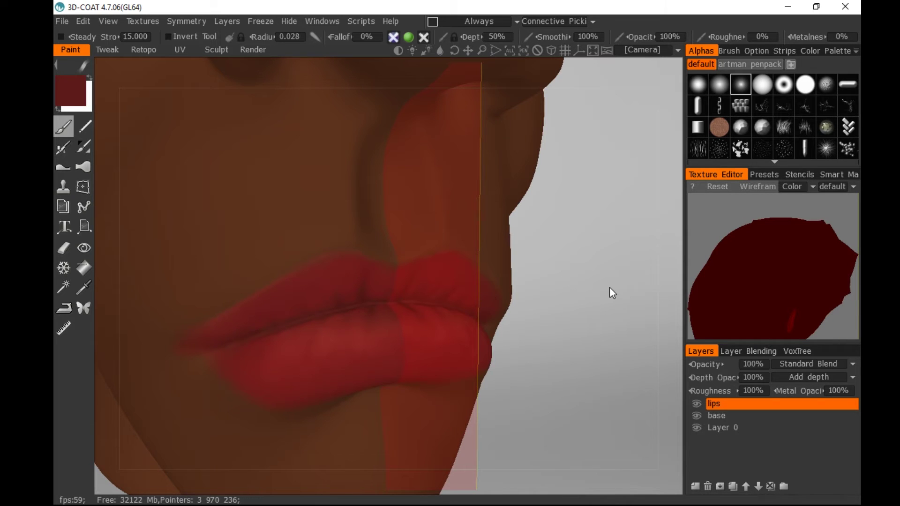
Show the whole head and lower the opacity of the lips layer to 40%
right_click(546, 332)
right_drag(615, 165, 562, 240)
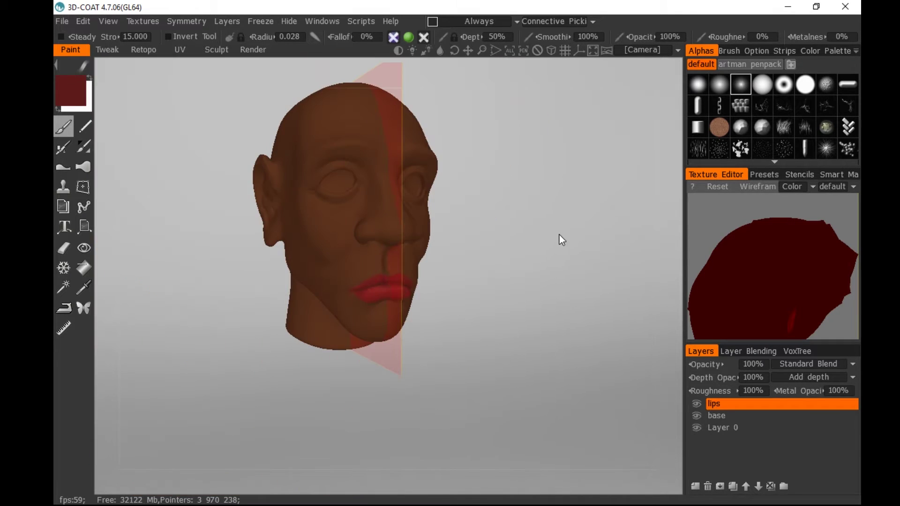
drag(465, 215, 434, 198)
middle_drag(434, 198, 468, 227)
right_drag(468, 227, 544, 301)
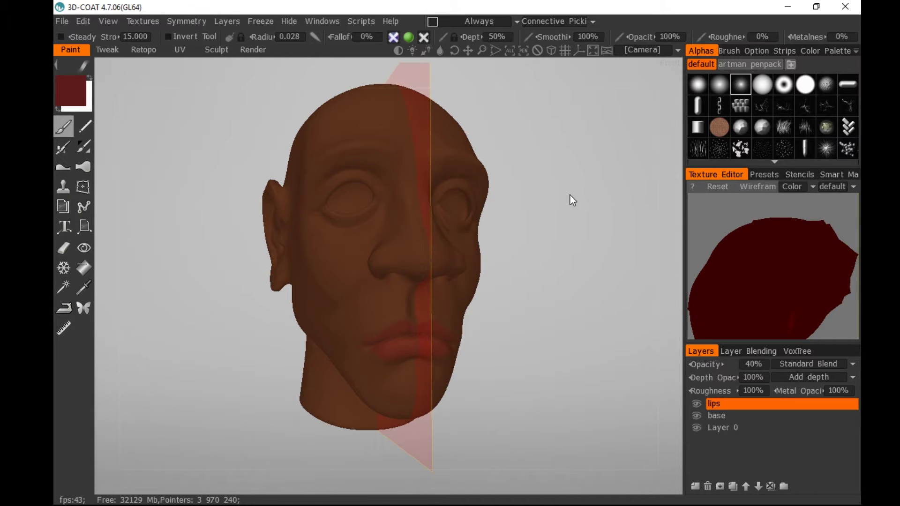
Examine the blended lips at their reduced opacity from several angles, both up close and with the whole head in view
mouse_move(570, 196)
mouse_down()
mouse_move(496, 183)
mouse_move(468, 197)
mouse_move(533, 206)
mouse_move(598, 189)
mouse_move(562, 190)
mouse_move(581, 199)
mouse_up()
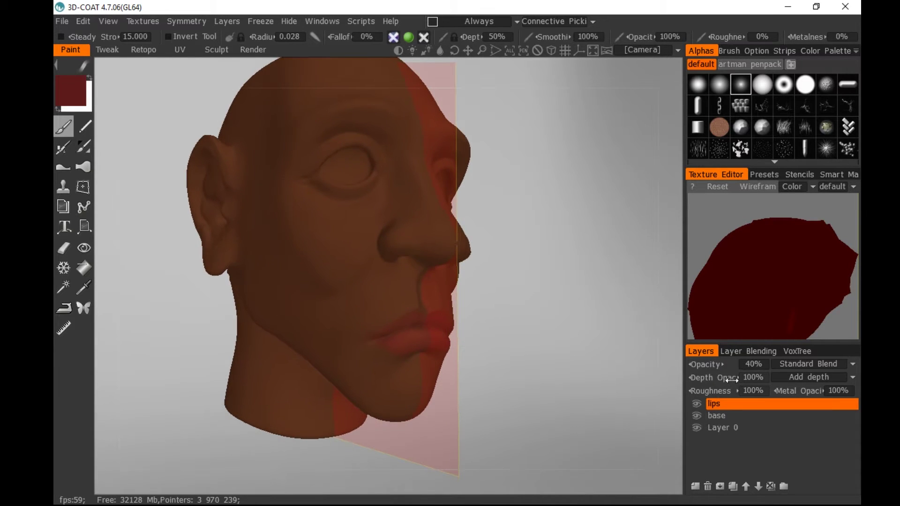
drag(709, 367, 710, 366)
drag(565, 258, 545, 246)
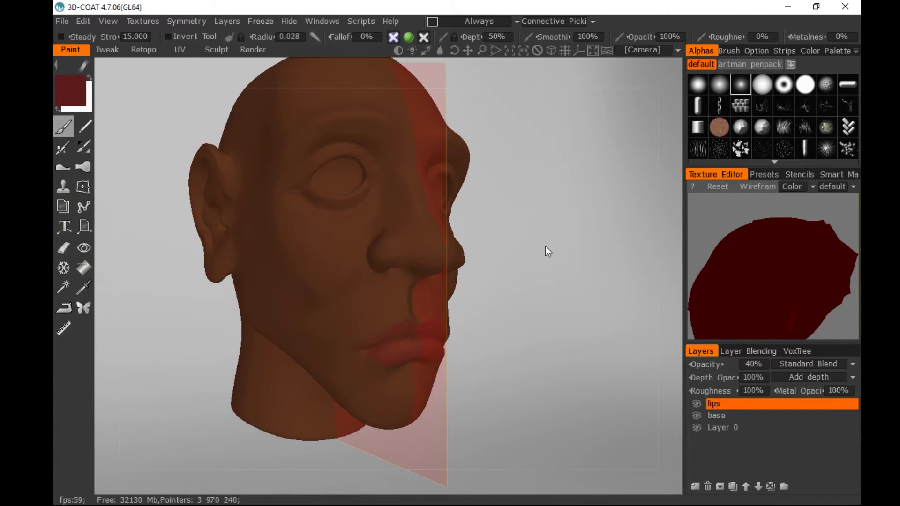
right_drag(545, 246, 552, 210)
middle_drag(559, 205, 554, 215)
mouse_move(553, 217)
mouse_down()
mouse_move(478, 201)
mouse_move(557, 208)
mouse_up()
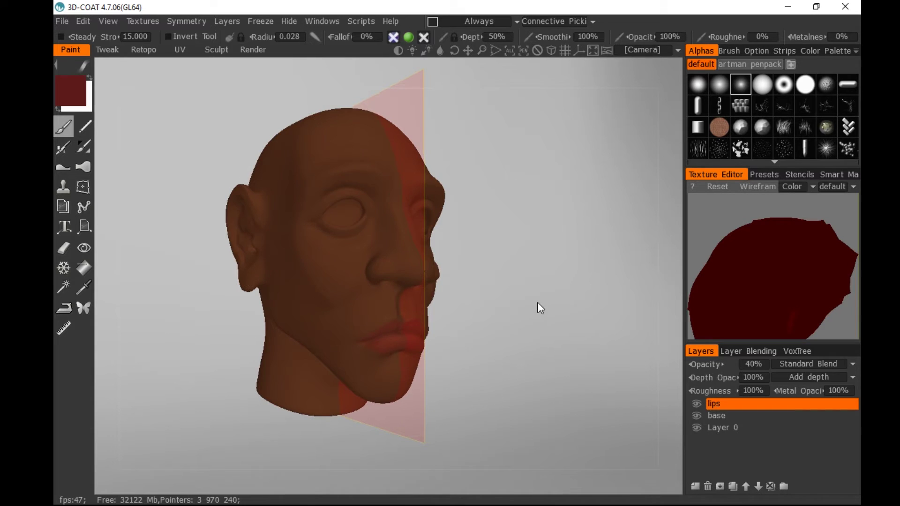
middle_drag(537, 303, 527, 252)
right_drag(527, 252, 542, 343)
drag(595, 279, 583, 262)
right_drag(584, 262, 577, 239)
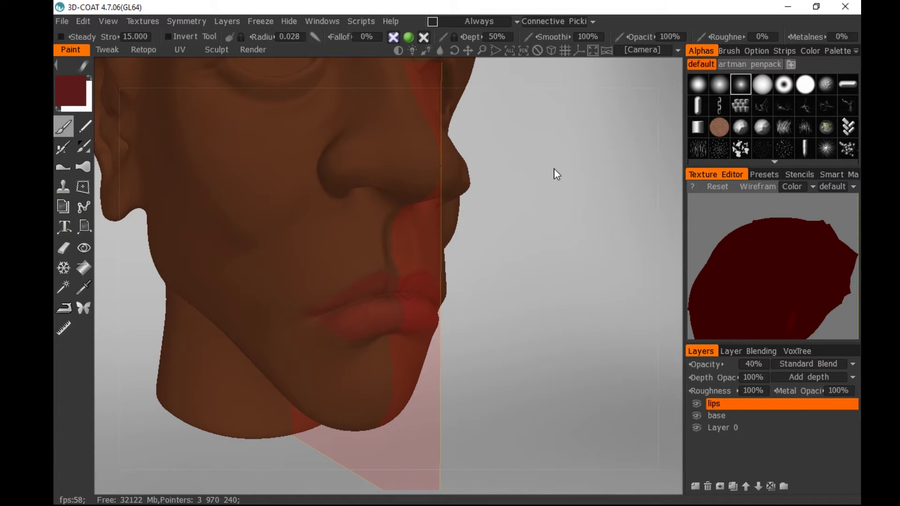
middle_drag(554, 167, 554, 208)
right_drag(563, 246, 566, 224)
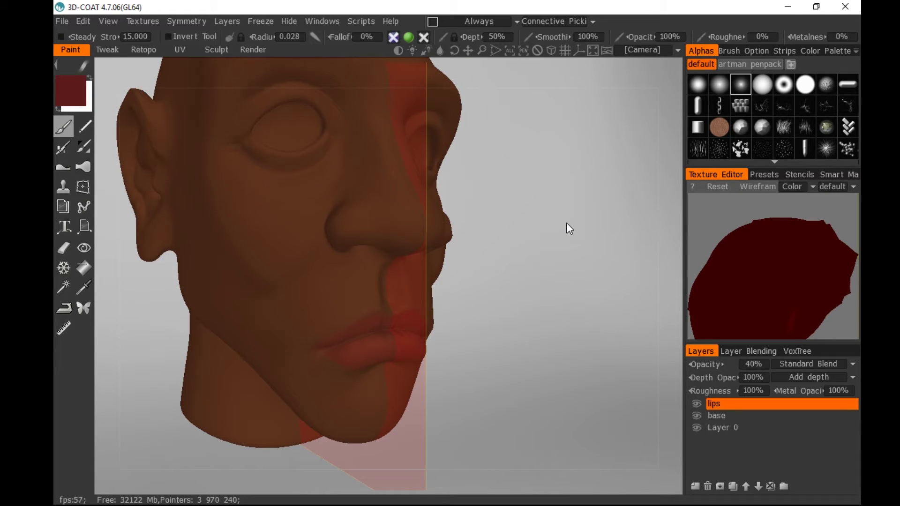
Create a new paint layer above the lips layer and name it complexion
click(694, 485)
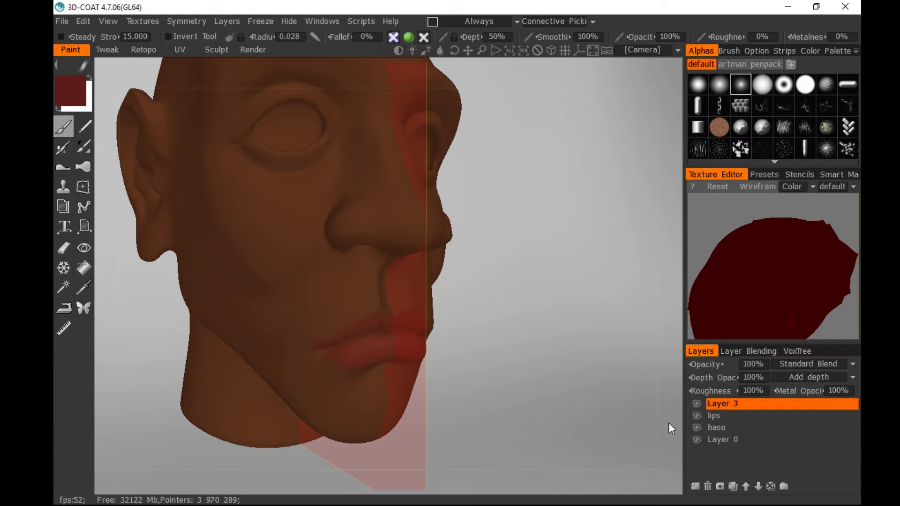
double_click(723, 409)
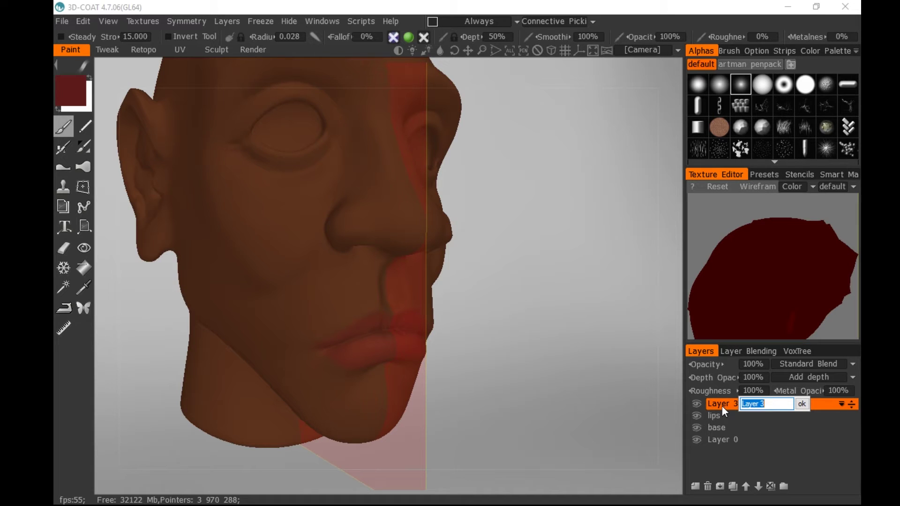
text(complexion)
key(Return)
Sample the brown skin tone from the side of the face as the paint colour, with hue 20, saturation 68% and lightness 37%
drag(533, 190, 542, 192)
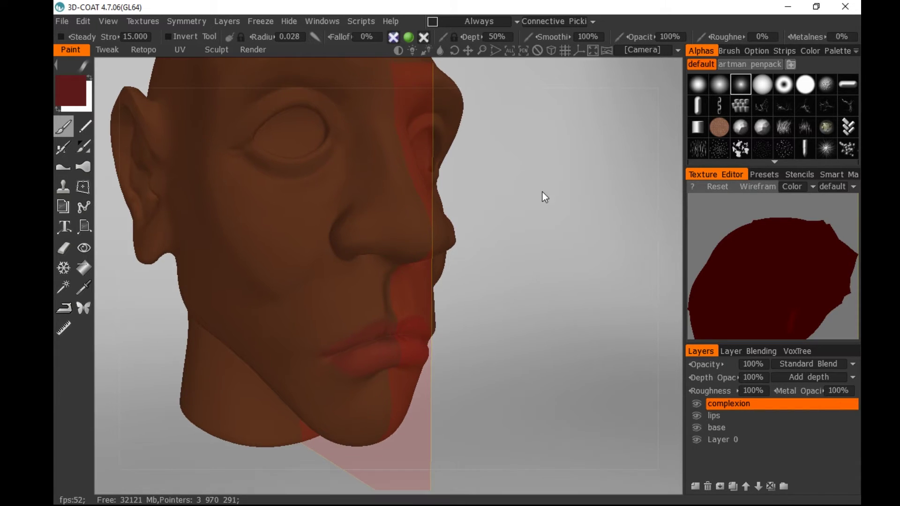
middle_drag(542, 190, 558, 216)
right_drag(558, 215, 569, 245)
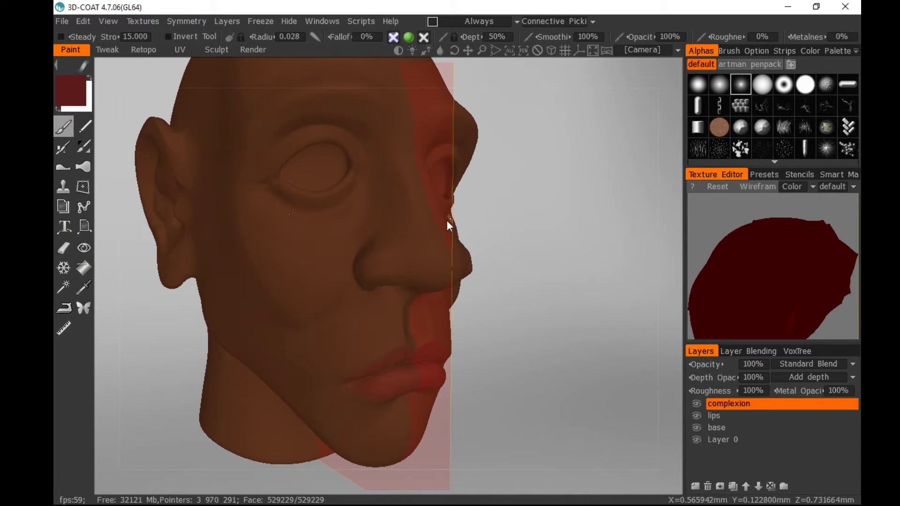
click(72, 86)
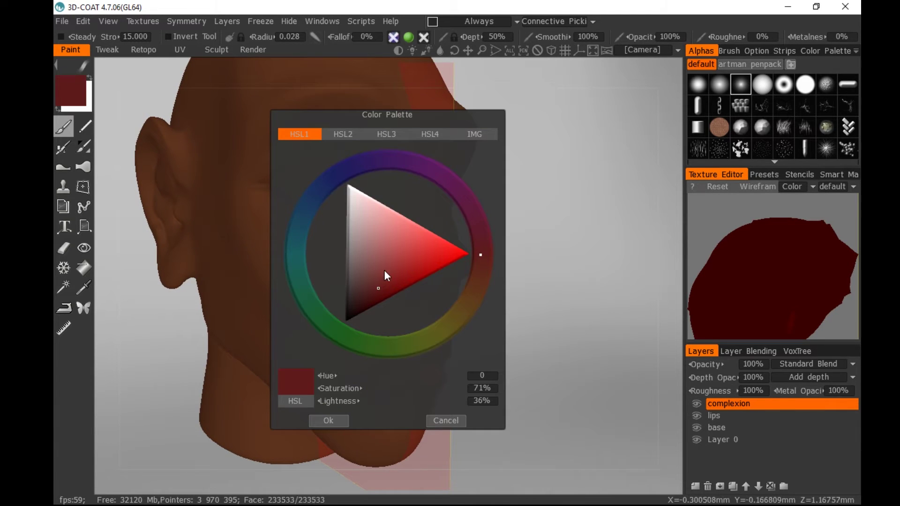
click(386, 272)
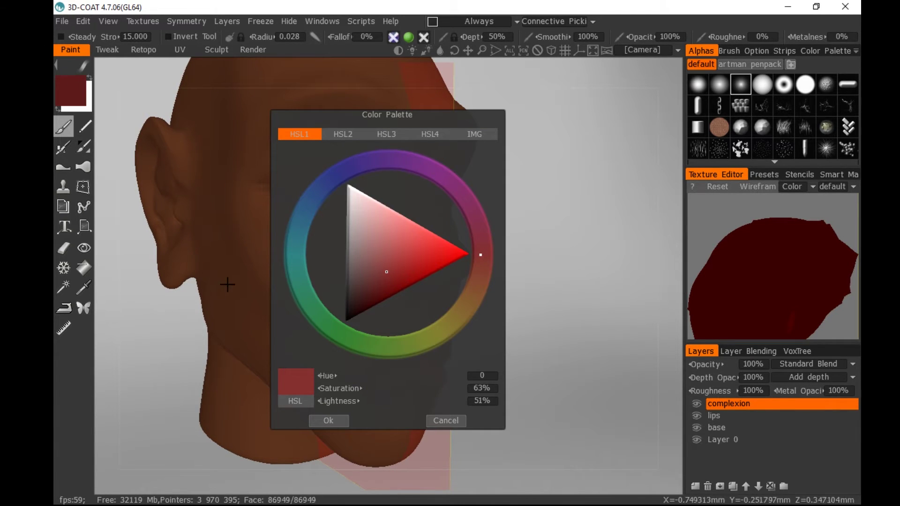
key(v)
key(v)
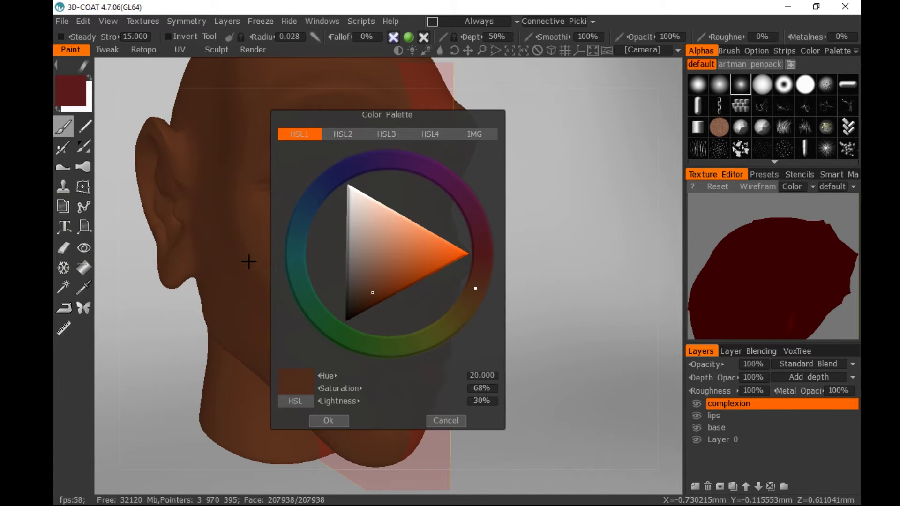
key(v)
key(v)
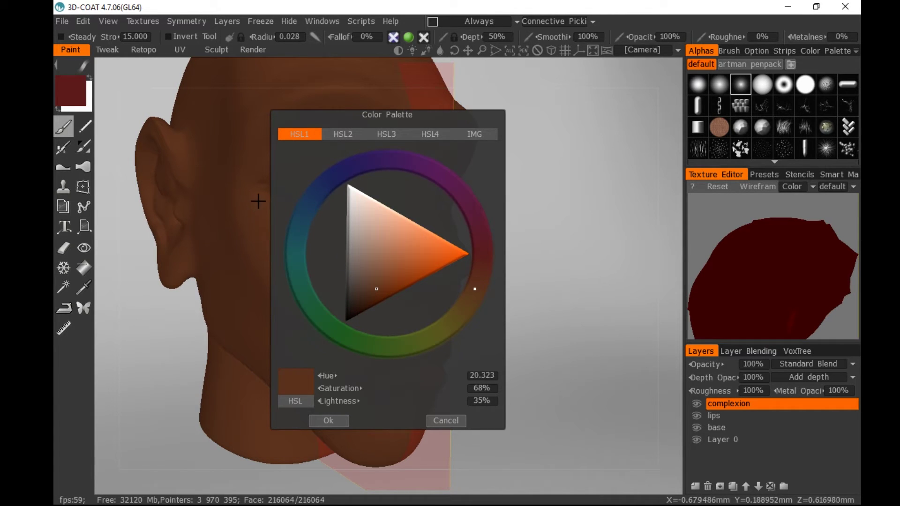
key(v)
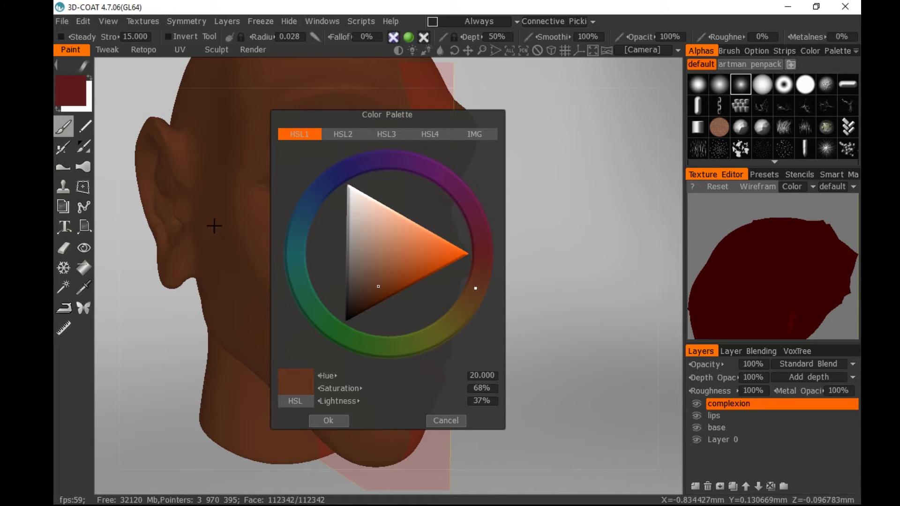
Shift the sampled colour to a muted reddish brown with hue 11.162, saturation 56% and lightness 46%, and apply it
drag(474, 285, 483, 274)
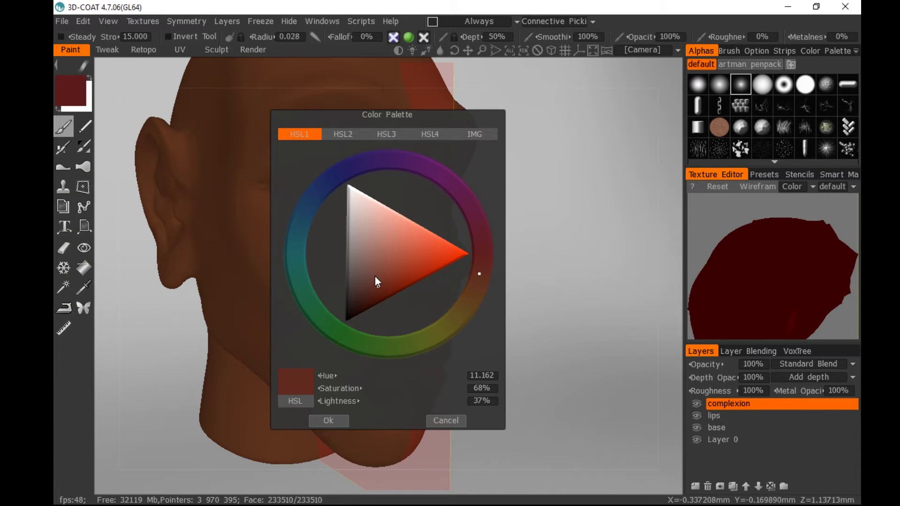
drag(376, 280, 378, 275)
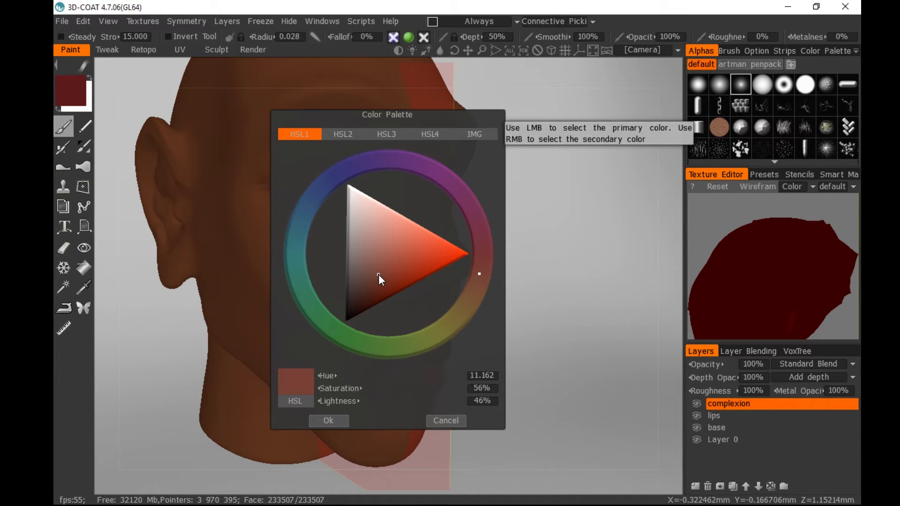
click(328, 421)
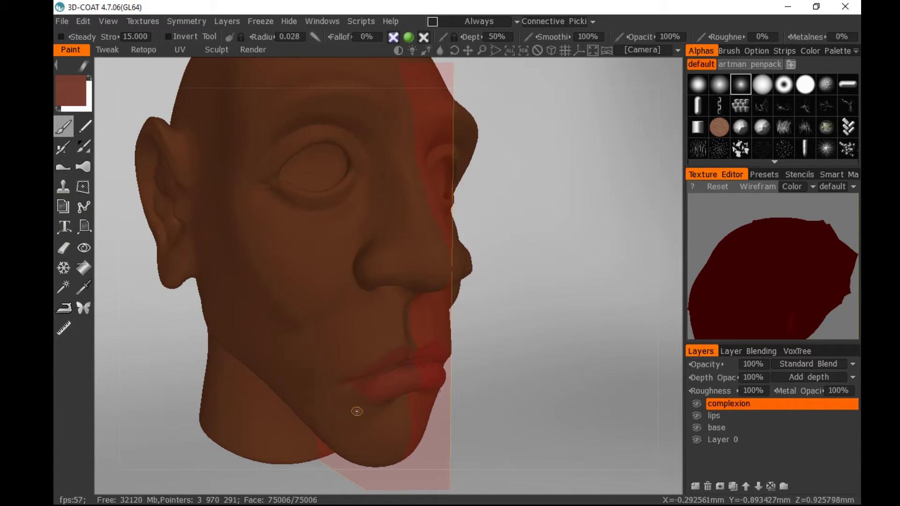
Enlarge the brush radius to 0.110 and paint the reddish brown down the bridge and tip of the nose
drag(545, 245, 554, 252)
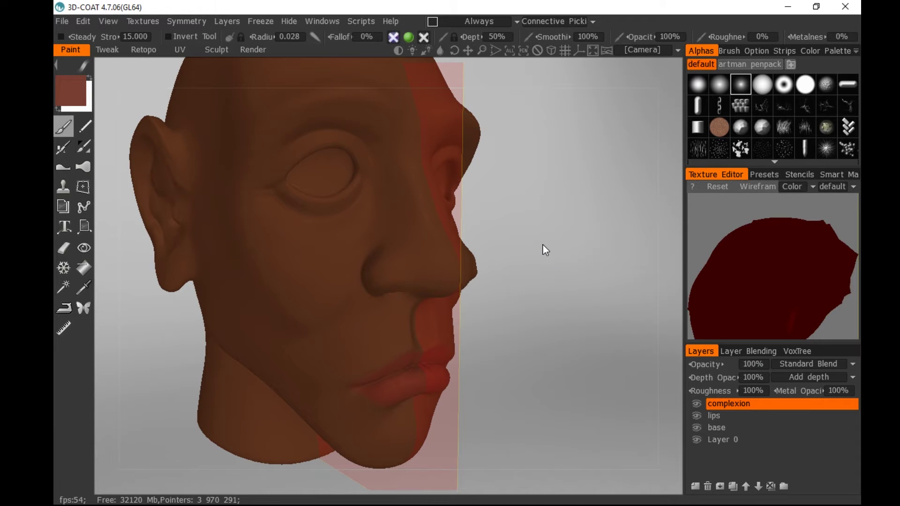
mouse_move(524, 227)
mouse_down()
mouse_move(527, 257)
mouse_move(488, 258)
mouse_up()
right_drag(358, 215, 360, 202)
mouse_move(363, 199)
mouse_down()
mouse_move(368, 244)
mouse_move(358, 283)
mouse_move(392, 313)
mouse_up()
drag(512, 244, 510, 206)
drag(372, 232, 374, 243)
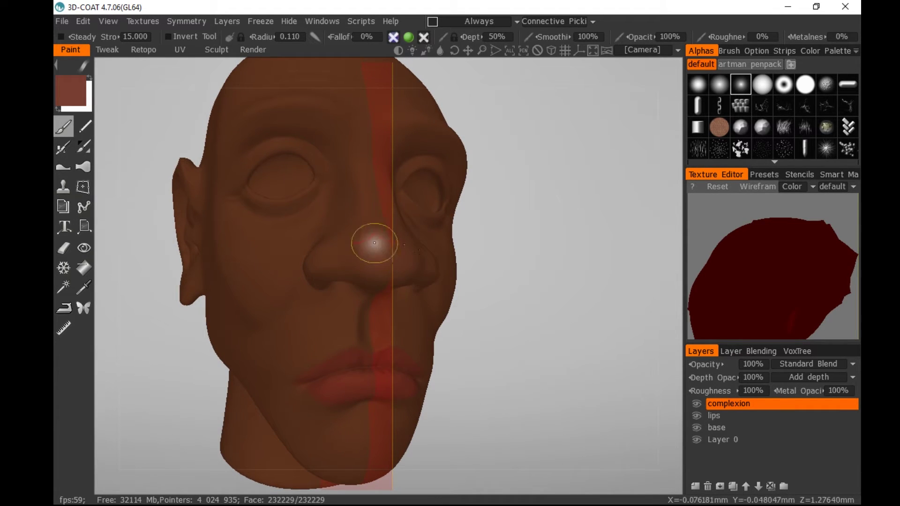
Set the brush radius to 0.125 and tint the nostril and the side of the nose reddish brown
right_drag(346, 244, 349, 243)
drag(323, 257, 321, 267)
drag(511, 206, 534, 234)
drag(368, 287, 357, 307)
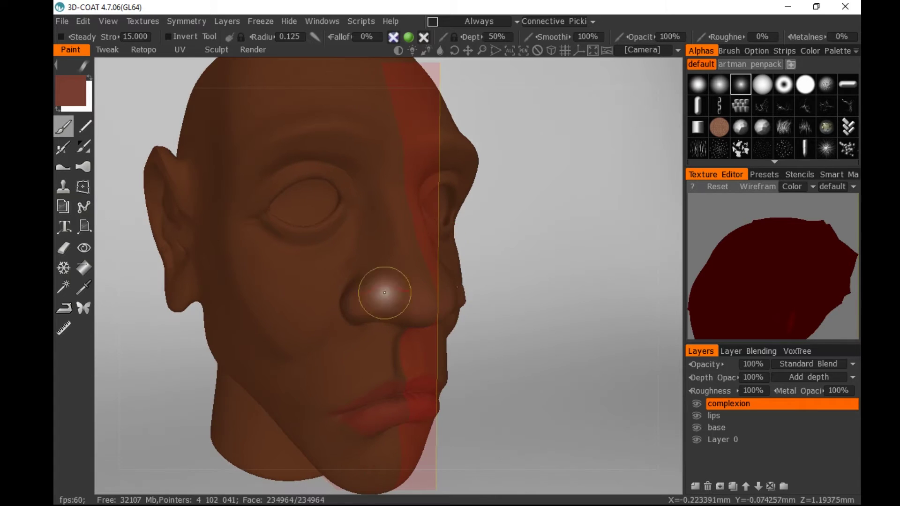
drag(508, 253, 527, 256)
drag(384, 303, 379, 290)
drag(524, 239, 505, 262)
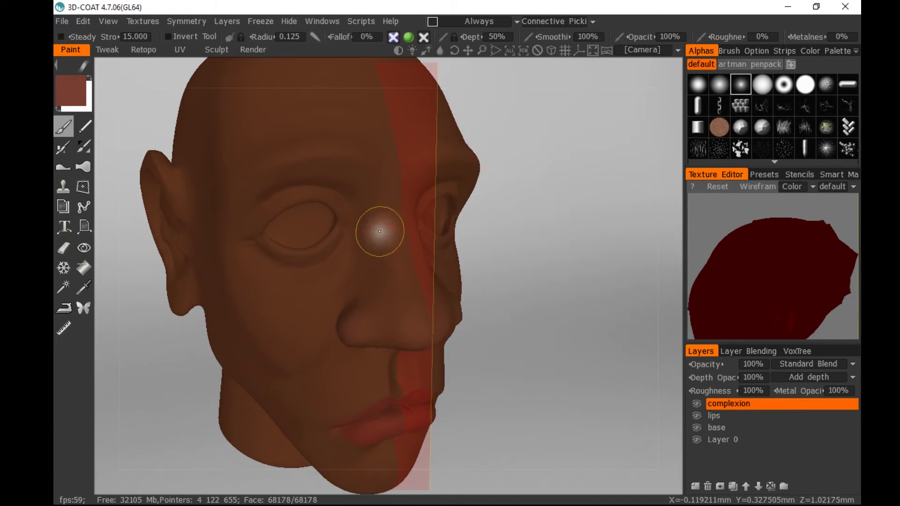
Paint reddish brown from the side of the nose bridge out beneath the eye, finishing with a brush radius of 0.117
drag(381, 229, 359, 256)
drag(524, 229, 534, 219)
mouse_move(355, 259)
mouse_down()
mouse_move(343, 269)
mouse_move(330, 262)
mouse_up()
right_drag(329, 261, 321, 261)
drag(350, 252, 289, 282)
Enlarge the brush radius to 0.170 and paint a soft reddish flush across the cheek
right_drag(288, 281, 277, 267)
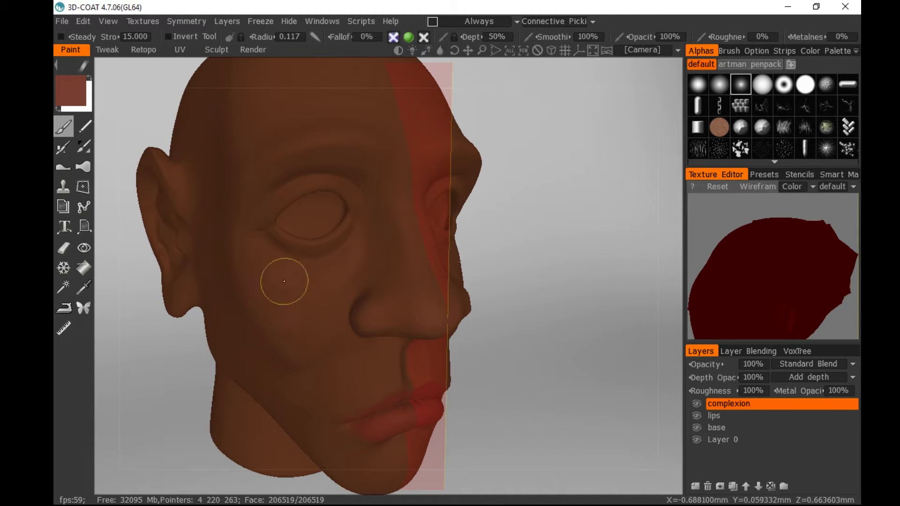
mouse_move(285, 280)
mouse_down()
mouse_move(282, 308)
mouse_move(263, 300)
mouse_move(331, 326)
mouse_up()
drag(266, 300, 322, 326)
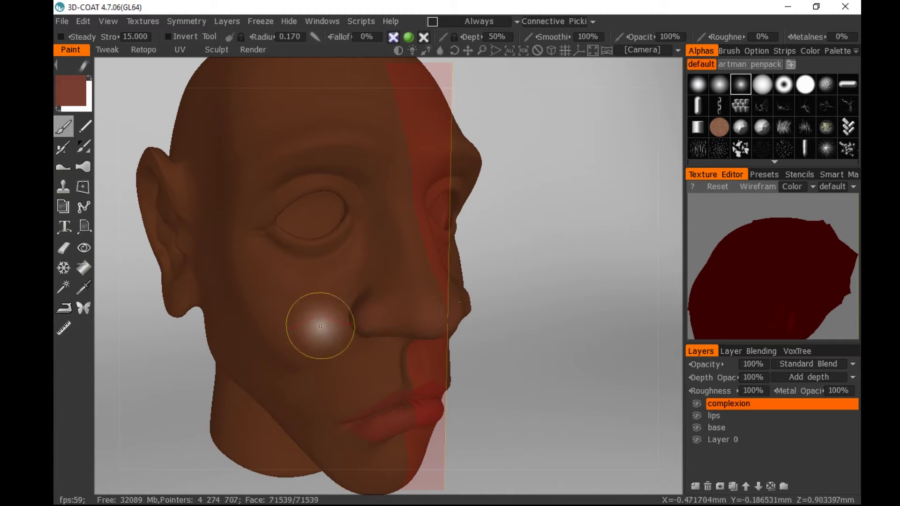
Tilt the head to expose the forehead and paint reddish brown over it with a brush radius of 0.071 to 0.076
drag(513, 207, 505, 226)
scroll(362, 163, down, 3)
drag(486, 122, 485, 135)
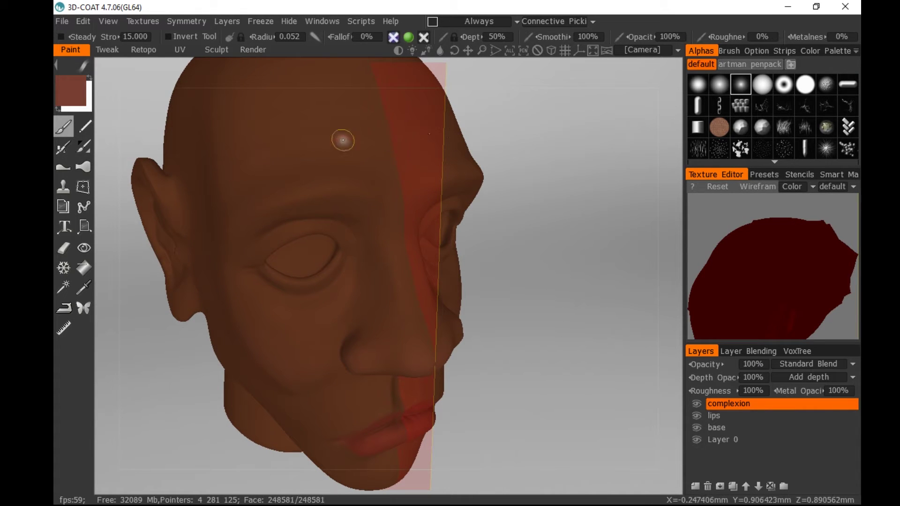
drag(502, 150, 517, 156)
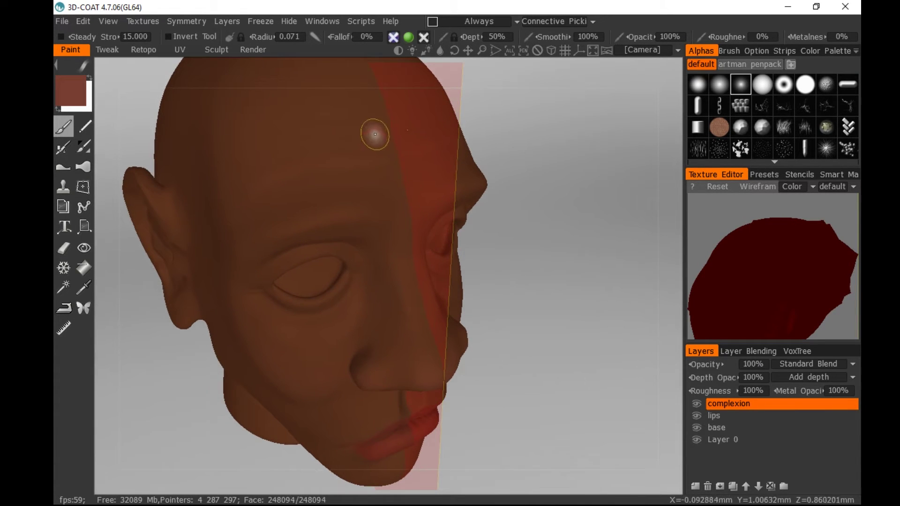
mouse_move(261, 142)
mouse_down()
mouse_move(340, 140)
mouse_move(252, 183)
mouse_up()
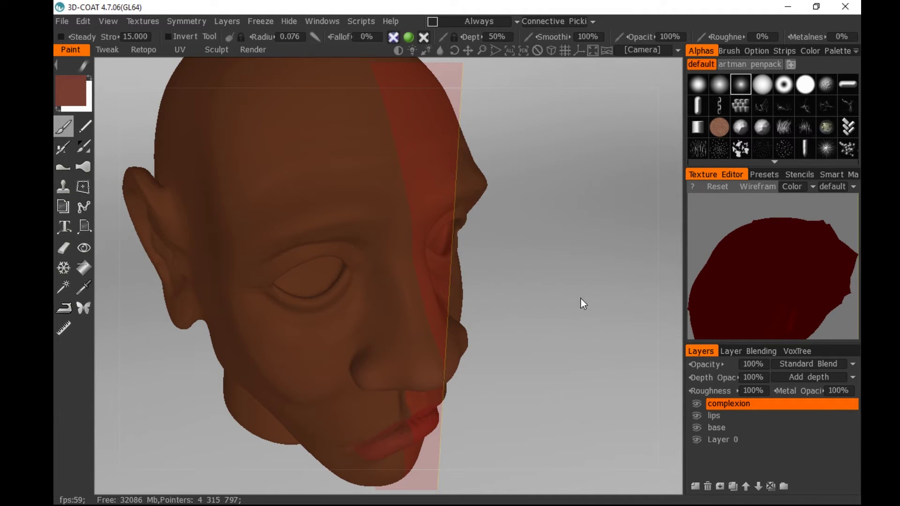
Set the brush radius to 0.133 and add more reddish brown to the cheek and the area above the mouth
drag(581, 297, 545, 237)
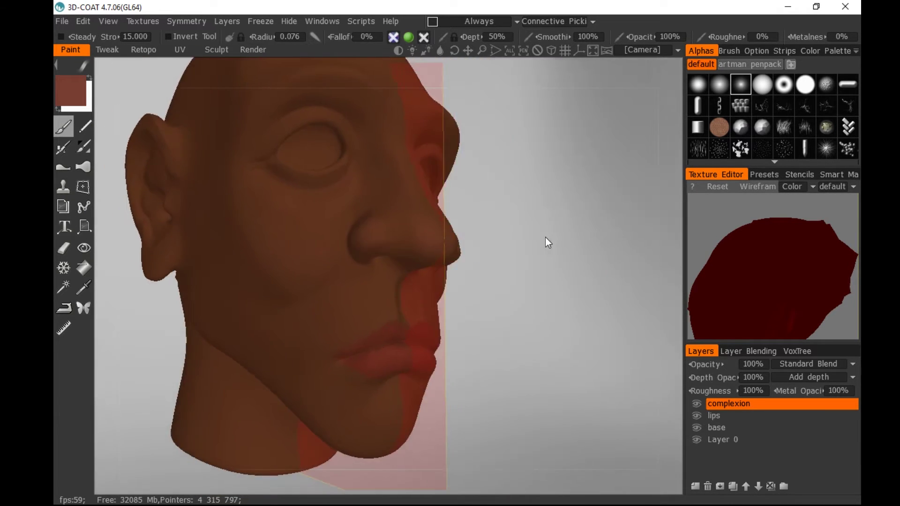
scroll(808, 117, down, 2)
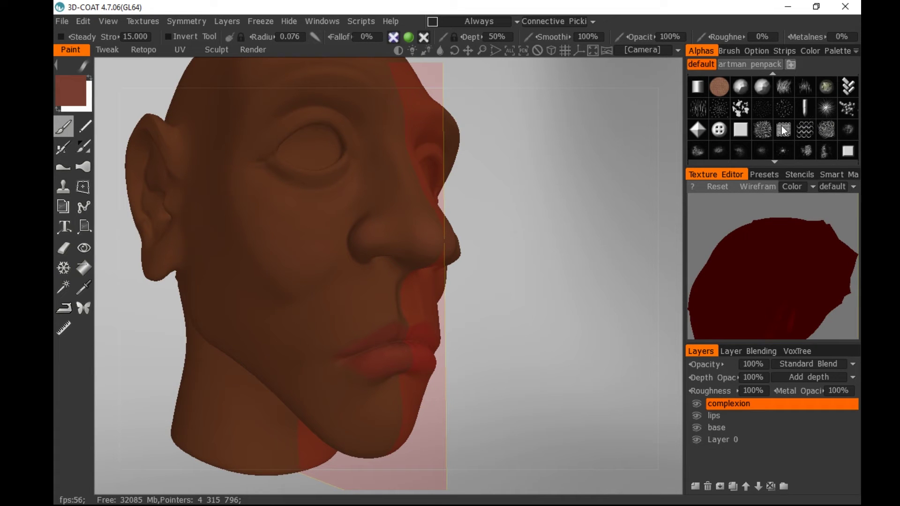
drag(516, 240, 542, 272)
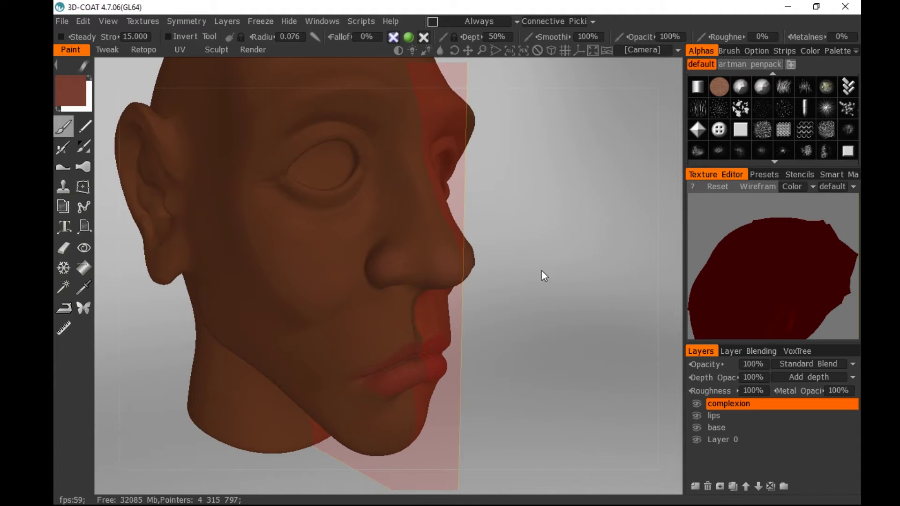
scroll(849, 137, up, 2)
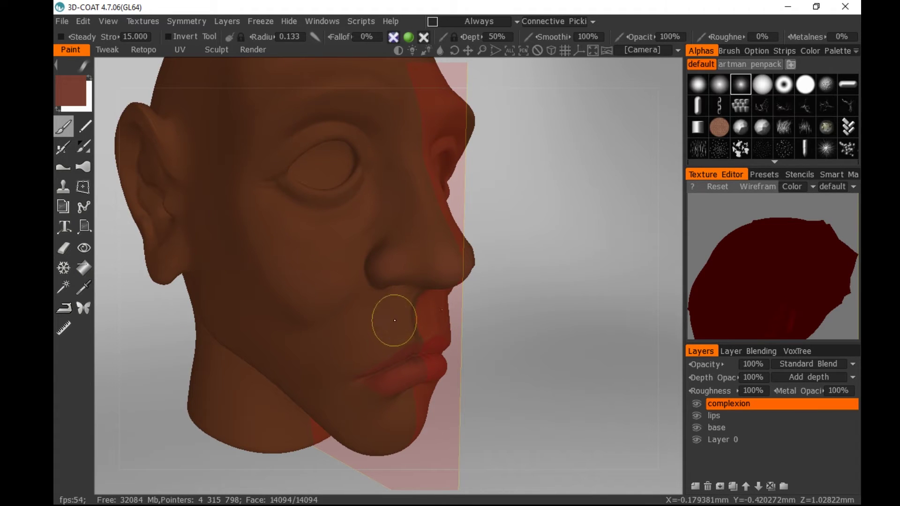
right_drag(392, 317, 328, 353)
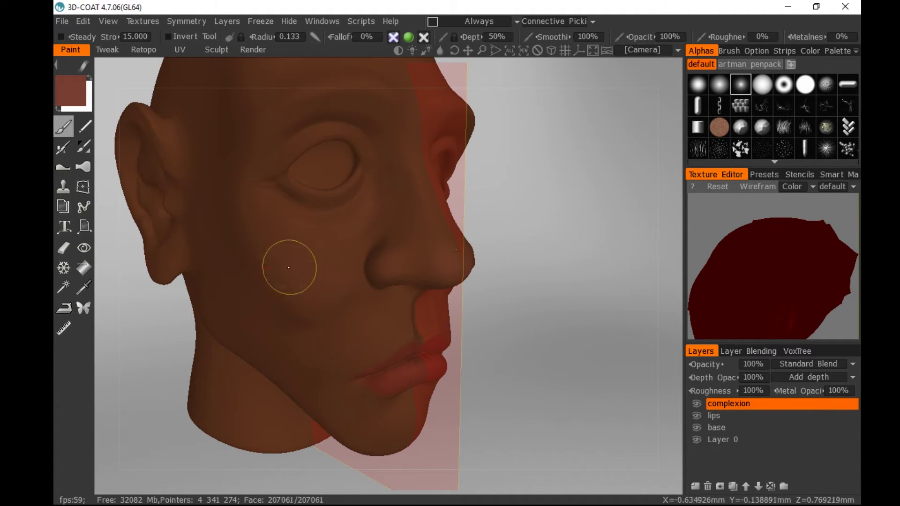
Reduce the brush radius to 0.091 and build up the reddish brown along the nose bridge, tip and nostril
mouse_move(307, 267)
right_down()
mouse_move(366, 201)
mouse_move(487, 182)
right_up()
drag(487, 177, 455, 193)
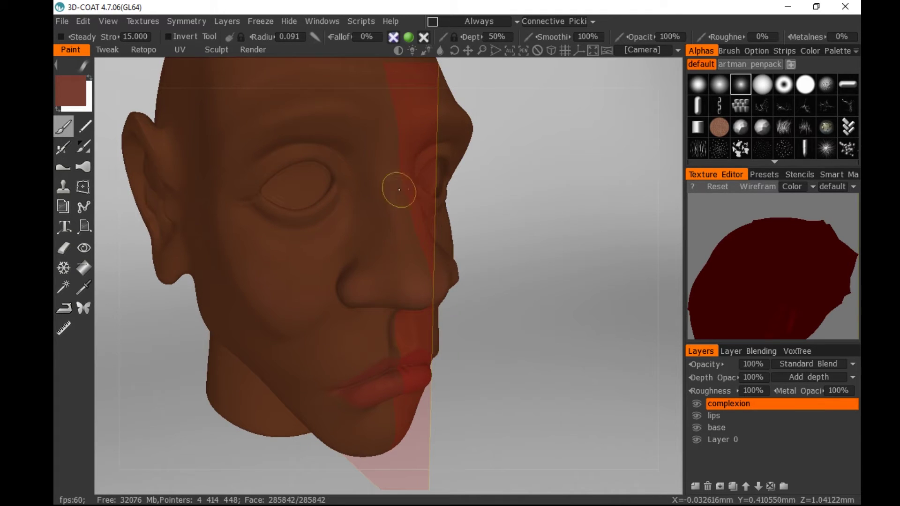
mouse_move(408, 264)
right_down()
mouse_move(433, 284)
mouse_move(461, 282)
right_up()
mouse_move(469, 279)
mouse_down()
mouse_move(375, 255)
mouse_move(382, 279)
mouse_up()
drag(485, 241, 521, 245)
right_drag(357, 283, 348, 283)
drag(347, 284, 347, 280)
right_drag(386, 263, 376, 263)
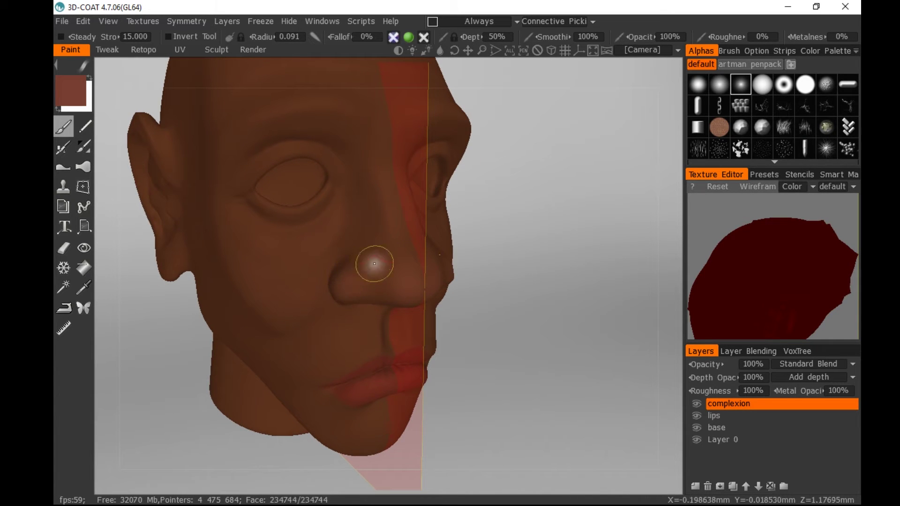
Change the viewport light angle so the face is lit from a different direction
drag(527, 192, 509, 137)
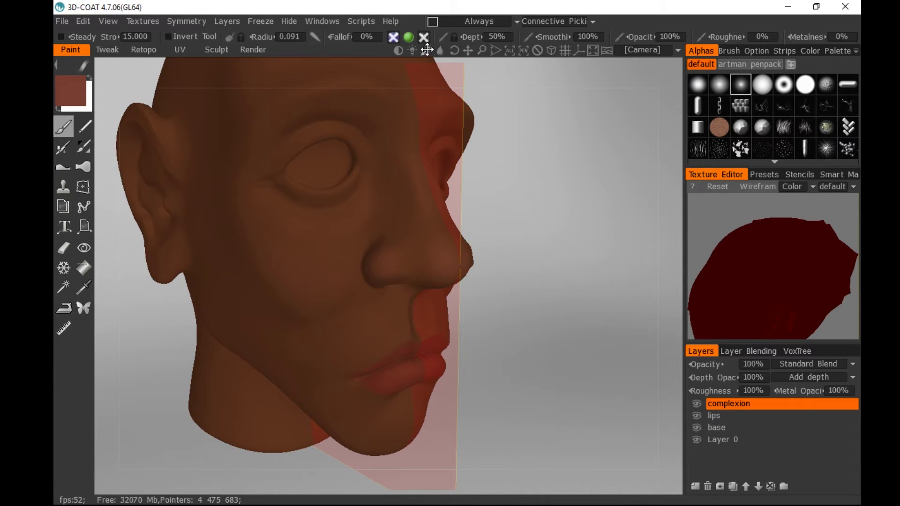
drag(427, 50, 427, 50)
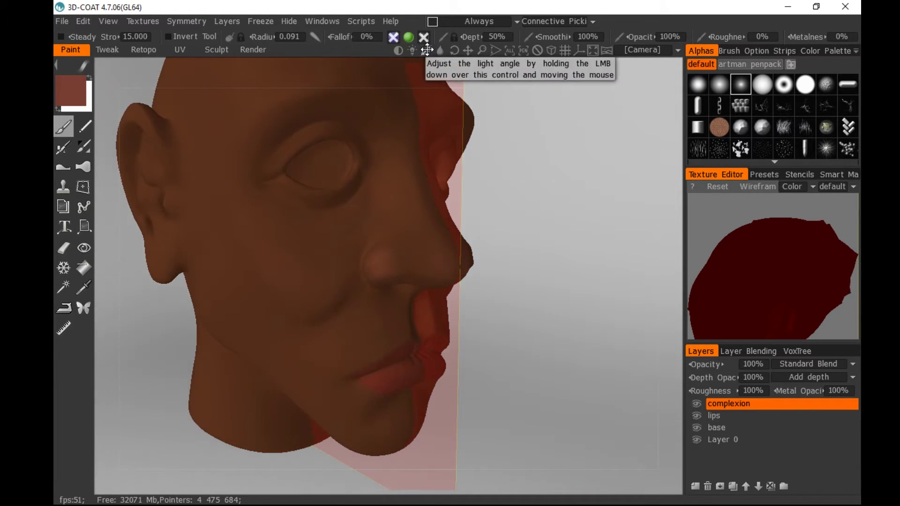
Enlarge the brush radius to 0.193 and 0.248 and paint reddish brown over the cheek, the area before the ear and the jaw
drag(536, 206, 550, 183)
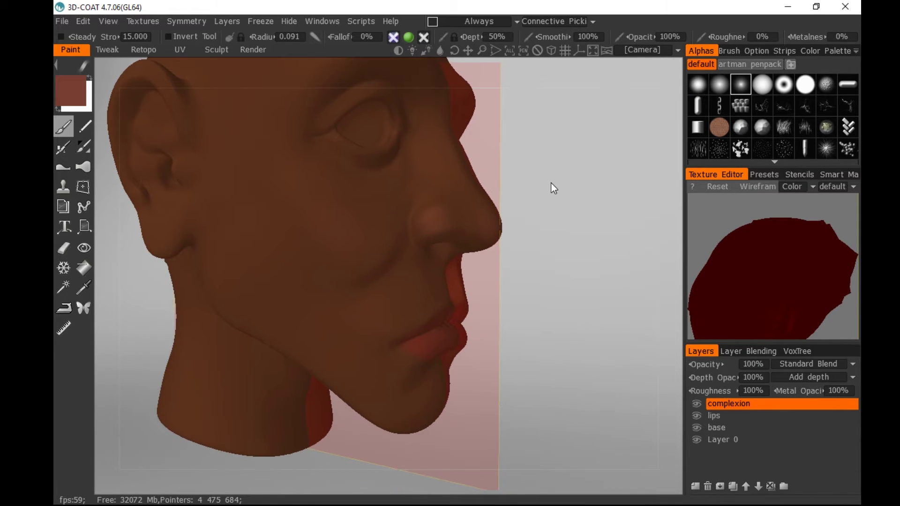
mouse_move(312, 215)
right_down()
mouse_move(308, 205)
mouse_move(313, 235)
right_up()
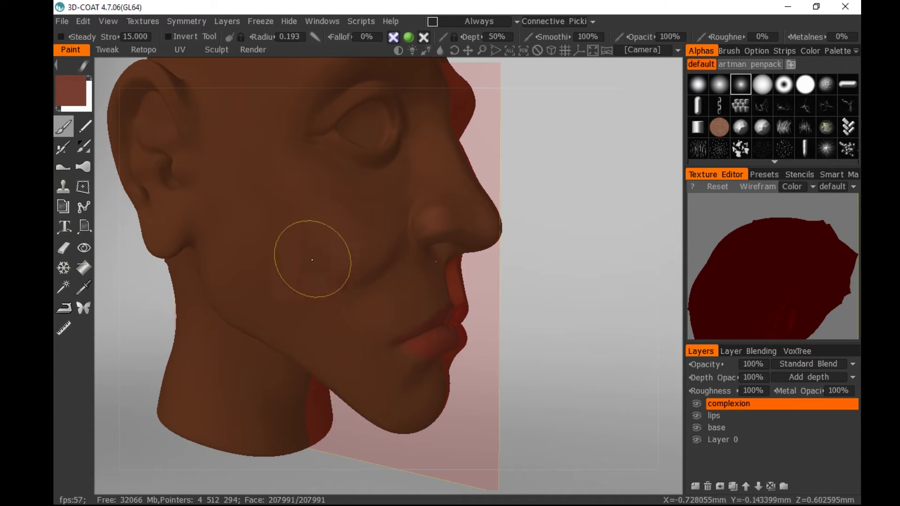
drag(312, 260, 358, 208)
right_drag(209, 169, 213, 172)
drag(212, 172, 223, 210)
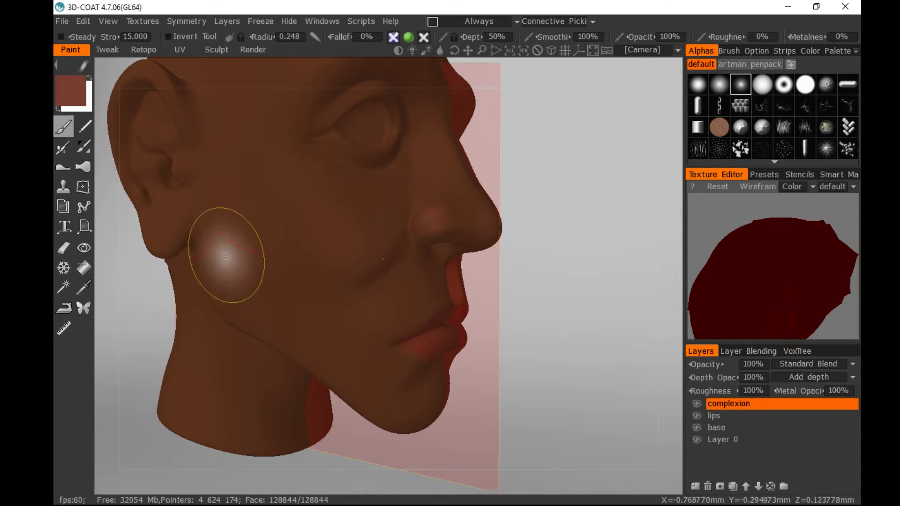
drag(225, 256, 235, 293)
right_drag(222, 183, 223, 184)
drag(224, 184, 251, 300)
drag(319, 362, 345, 370)
Paint reddish brown over the chin and along the lower jaw with a brush radius of 0.205 to 0.219
drag(530, 240, 448, 229)
right_drag(357, 378, 353, 379)
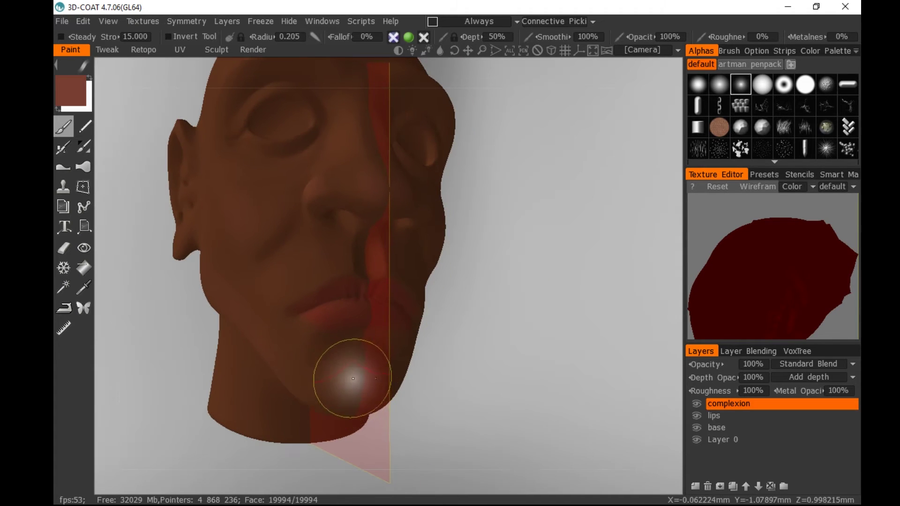
mouse_move(350, 380)
mouse_down()
mouse_move(333, 394)
mouse_move(331, 385)
mouse_up()
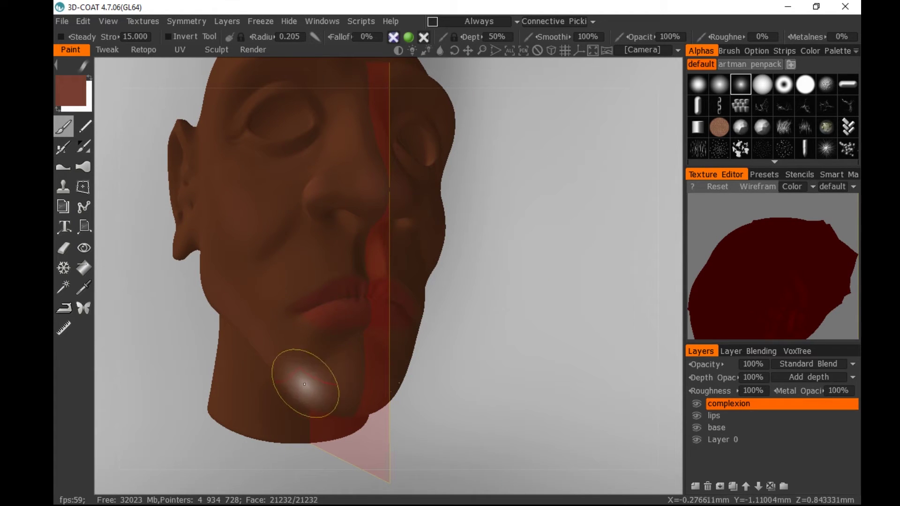
right_drag(244, 300, 245, 301)
drag(470, 218, 534, 224)
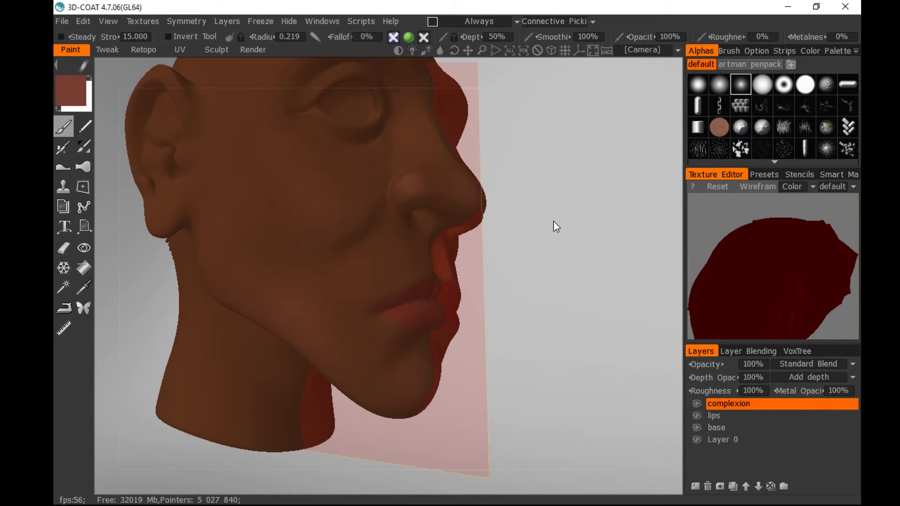
Paint reddish brown across the forehead and the side of the skull with a brush radius of 0.281 to 0.299
drag(554, 220, 550, 243)
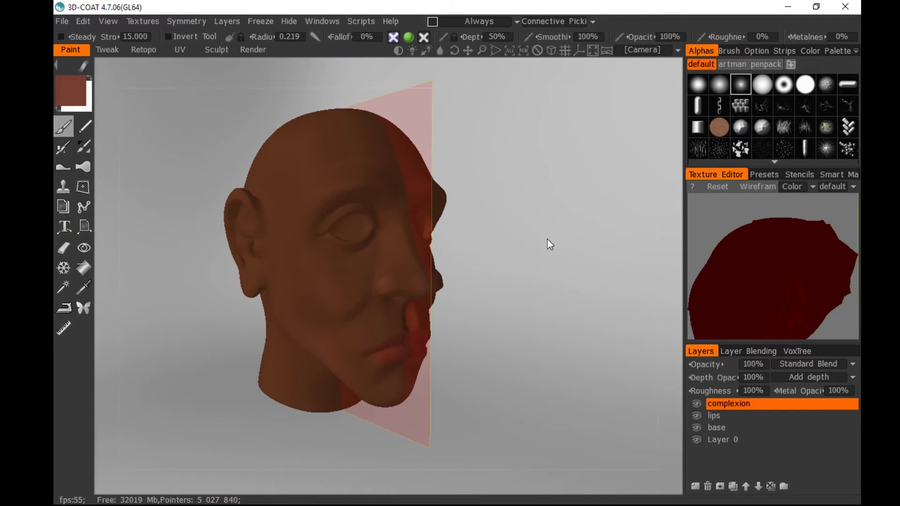
right_drag(353, 137, 361, 142)
mouse_move(383, 147)
mouse_down()
mouse_move(348, 154)
mouse_move(300, 187)
mouse_move(300, 170)
mouse_move(296, 179)
mouse_up()
mouse_move(378, 149)
mouse_down()
mouse_move(283, 189)
mouse_move(387, 147)
mouse_up()
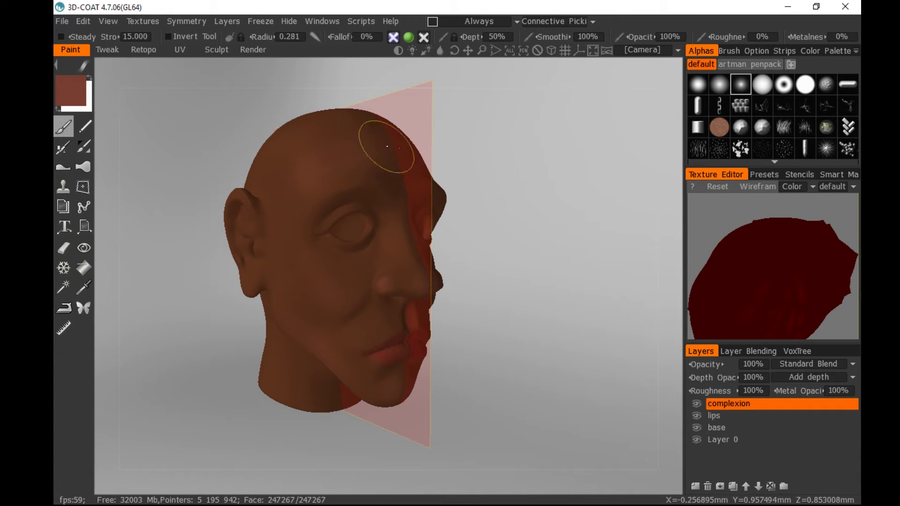
drag(295, 173, 288, 182)
drag(472, 140, 525, 171)
mouse_move(348, 186)
mouse_down()
mouse_move(316, 169)
mouse_move(258, 162)
mouse_move(335, 209)
mouse_up()
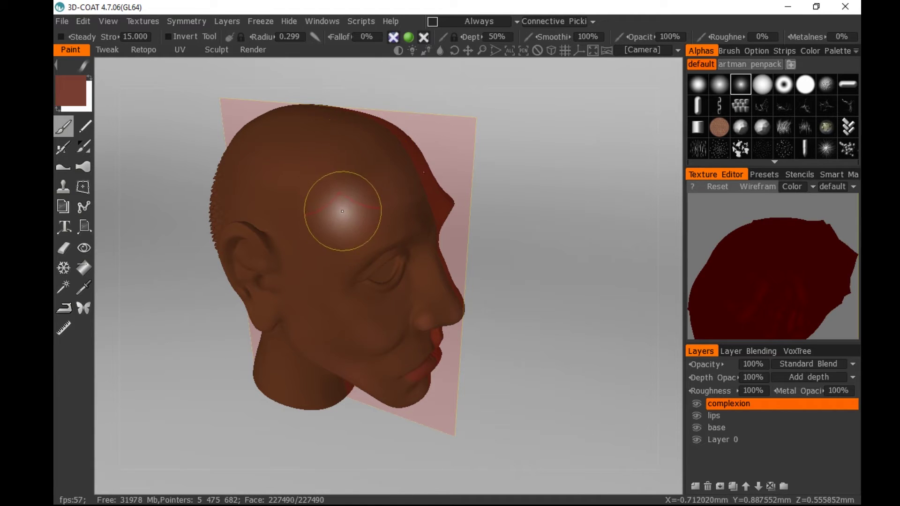
Reduce the brush radius to 0.150 to 0.160 and add reddish brown around the temple beside the eye
drag(529, 193, 515, 162)
right_drag(352, 205, 335, 207)
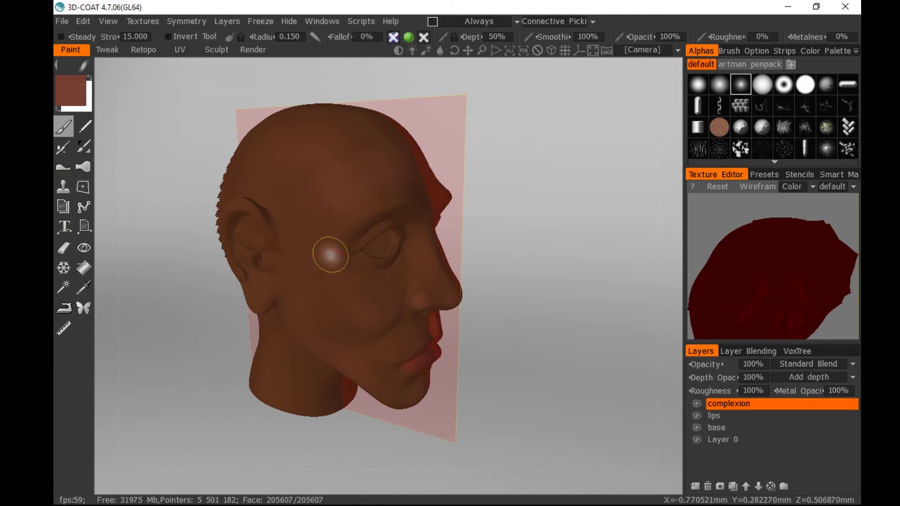
drag(527, 212, 488, 213)
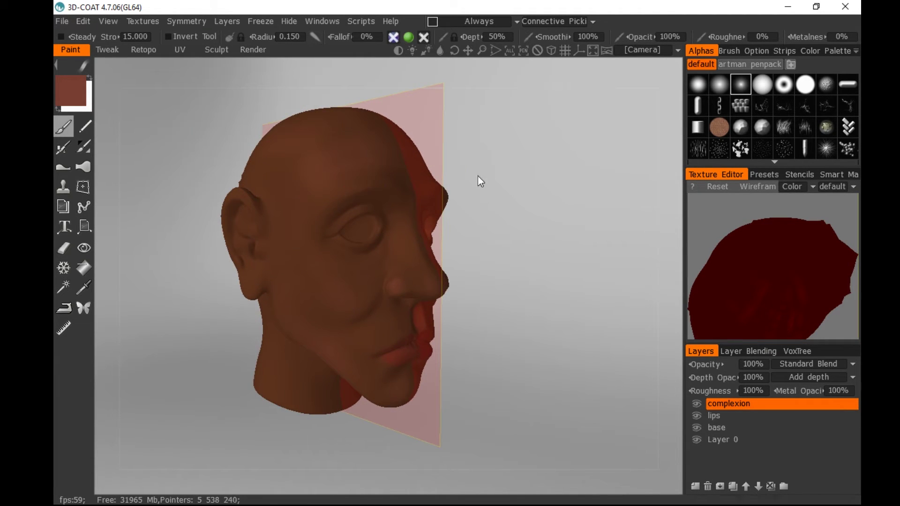
drag(477, 176, 436, 187)
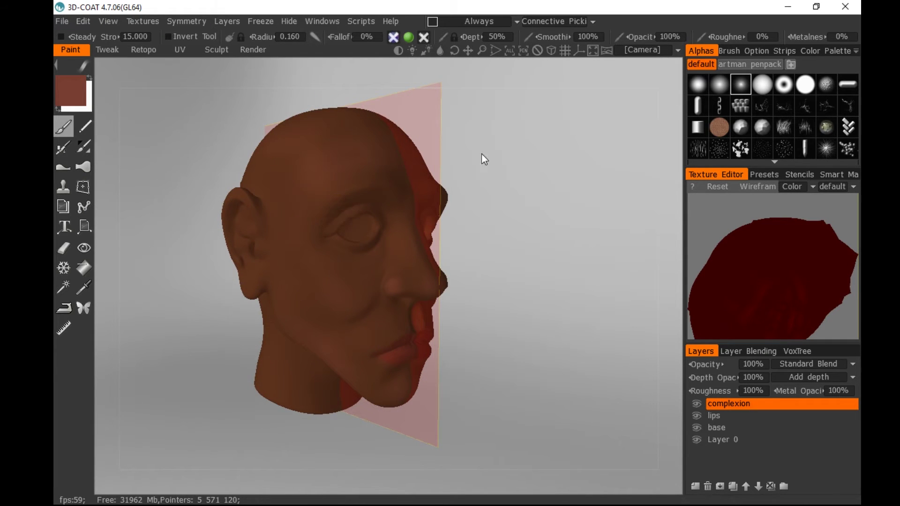
Set the brush radius to 0.339 and paint reddish brown over the textured back of the head
mouse_move(482, 153)
mouse_down()
mouse_move(643, 145)
mouse_move(476, 159)
mouse_move(669, 157)
mouse_move(599, 203)
mouse_move(437, 249)
mouse_move(416, 235)
mouse_move(442, 181)
mouse_move(426, 290)
mouse_up()
key(bracketright)
key(bracketright)
key(bracketright)
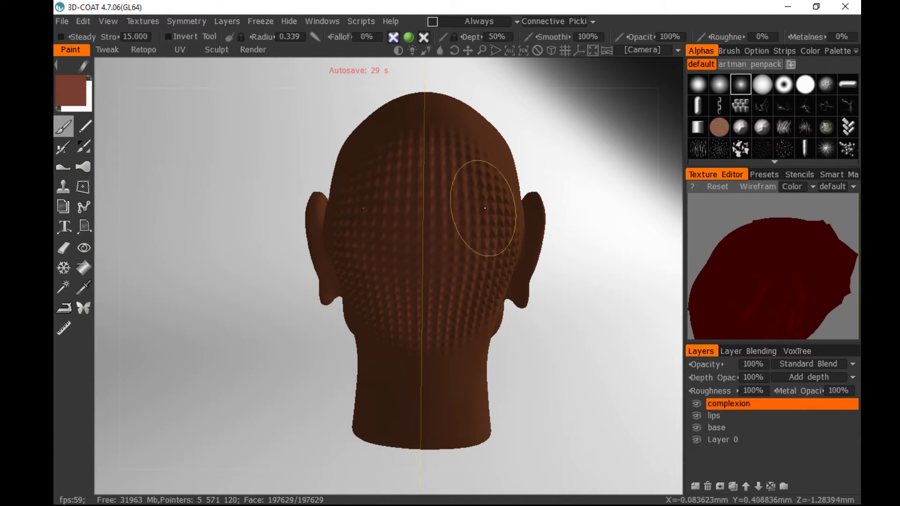
mouse_move(484, 208)
mouse_down()
mouse_move(446, 187)
mouse_move(372, 237)
mouse_move(392, 309)
mouse_up()
drag(598, 188, 527, 177)
drag(346, 181, 363, 181)
drag(562, 188, 417, 182)
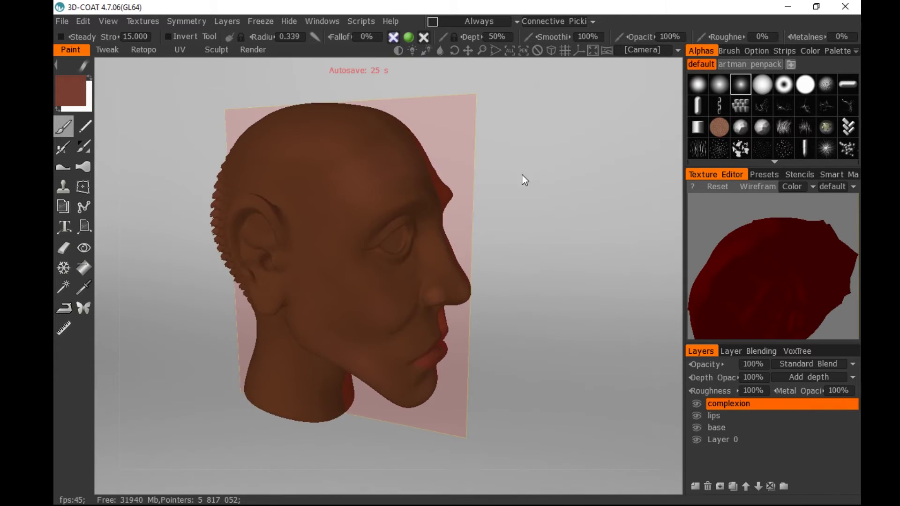
Change the brush colour to a stronger red with hue 7.554, saturation 74% and lightness 47%
drag(522, 175, 530, 159)
middle_drag(506, 231, 554, 224)
click(72, 86)
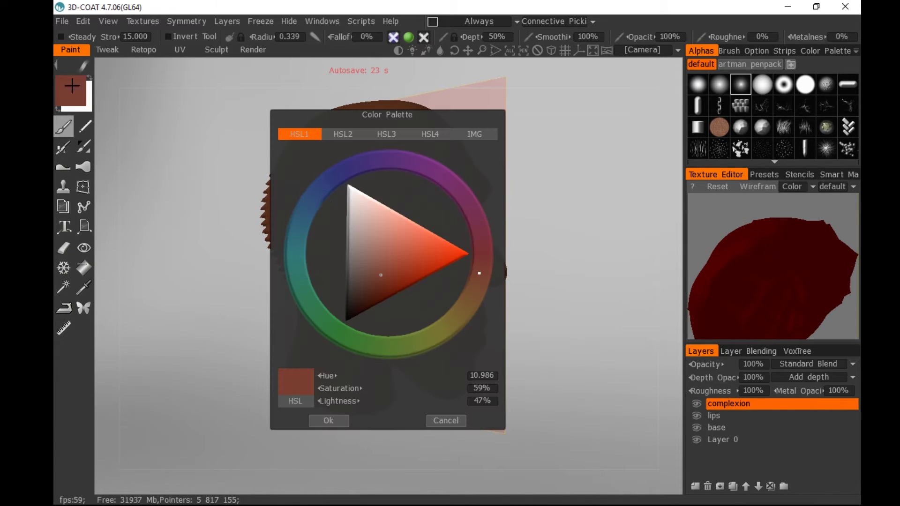
drag(479, 271, 482, 267)
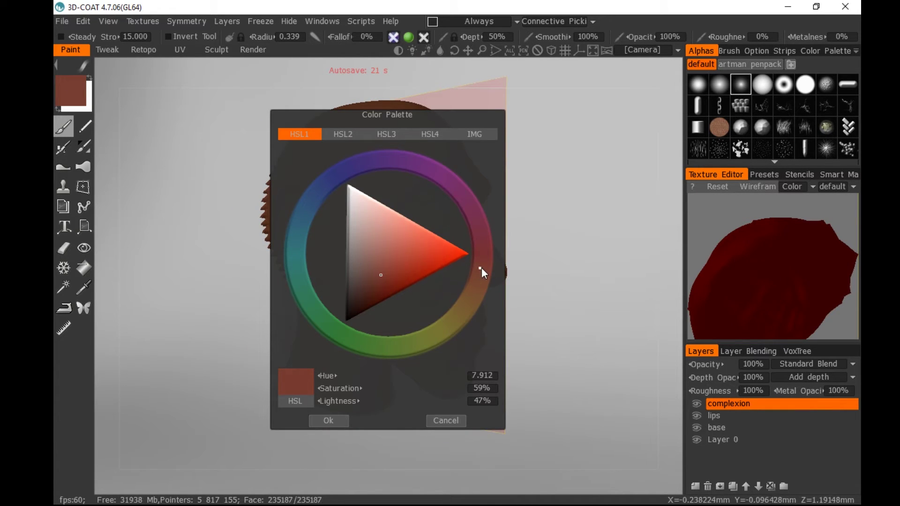
drag(382, 275, 389, 278)
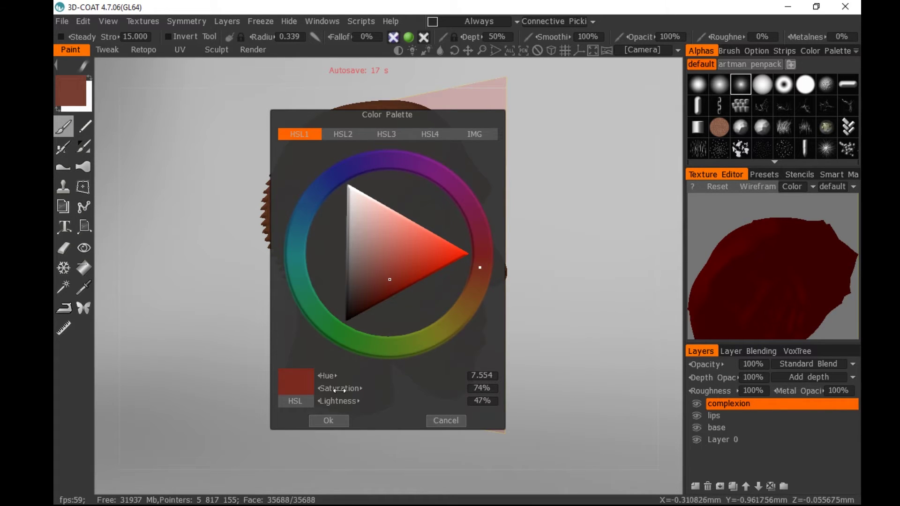
click(328, 421)
Reduce the brush radius to 0.160 and paint the stronger red inside the ear
drag(562, 232, 590, 251)
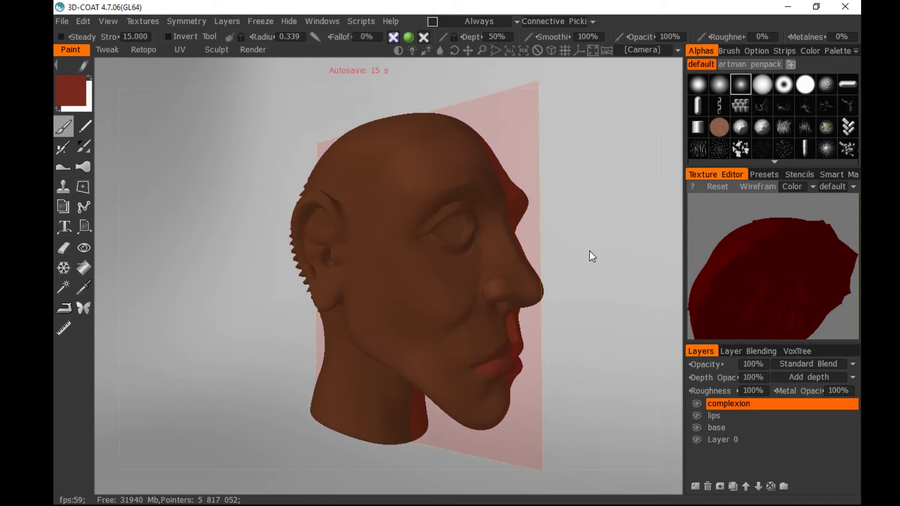
scroll(590, 251, up, 3)
mouse_move(190, 233)
mouse_down()
mouse_move(211, 239)
mouse_move(193, 231)
mouse_up()
scroll(307, 196, down, 7)
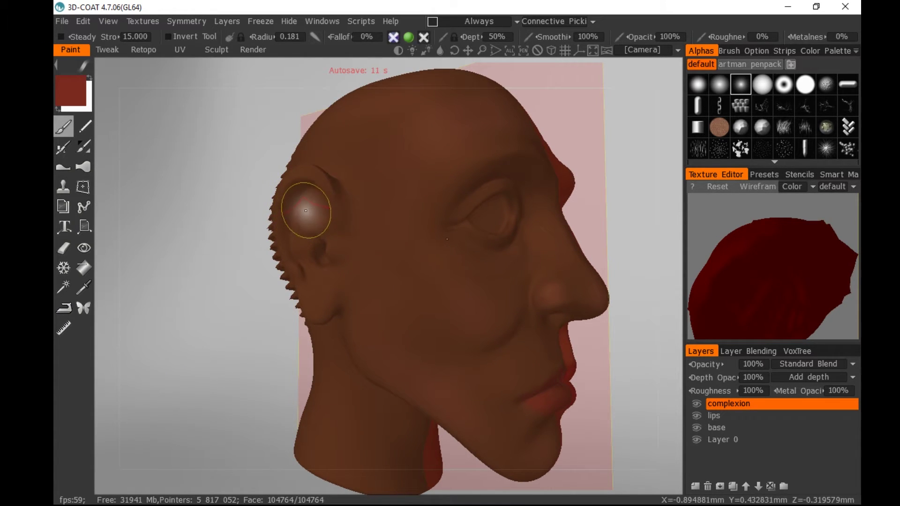
mouse_move(224, 270)
mouse_down()
mouse_move(248, 255)
mouse_move(232, 245)
mouse_up()
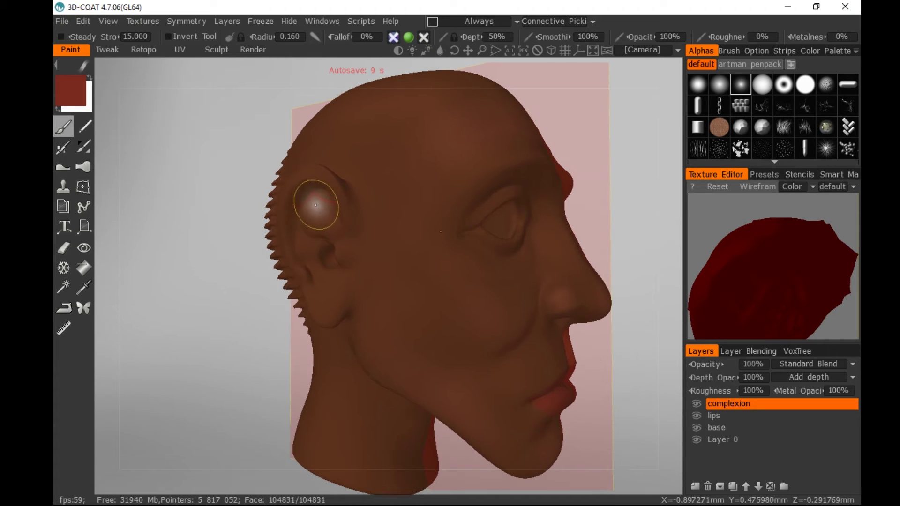
drag(316, 203, 298, 234)
mouse_move(284, 240)
mouse_down()
mouse_move(316, 225)
mouse_move(305, 252)
mouse_move(317, 241)
mouse_move(329, 197)
mouse_move(296, 280)
mouse_up()
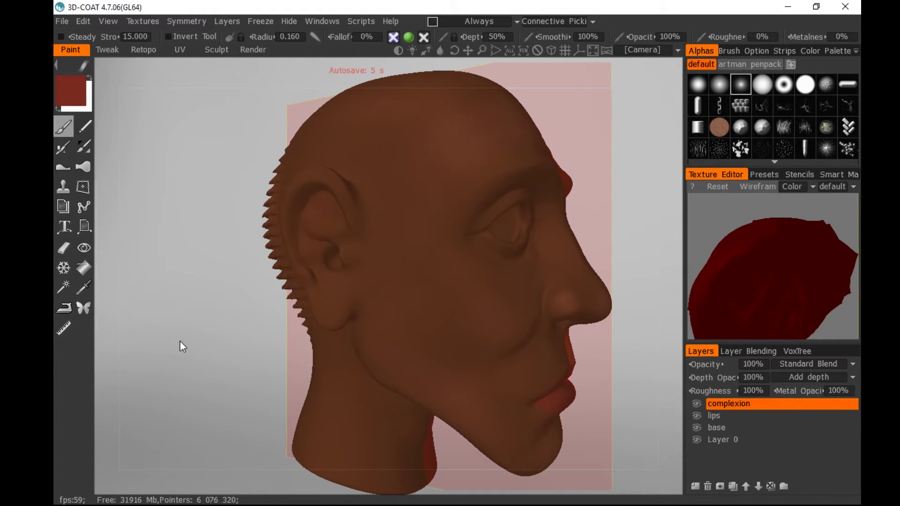
Build up the red along the ear's upper rim and inner folds from slightly different angles
drag(179, 342, 211, 319)
drag(343, 195, 320, 187)
drag(183, 293, 131, 269)
mouse_move(304, 175)
mouse_down()
mouse_move(295, 199)
mouse_move(301, 185)
mouse_move(293, 174)
mouse_move(284, 239)
mouse_move(296, 261)
mouse_up()
drag(200, 328, 223, 333)
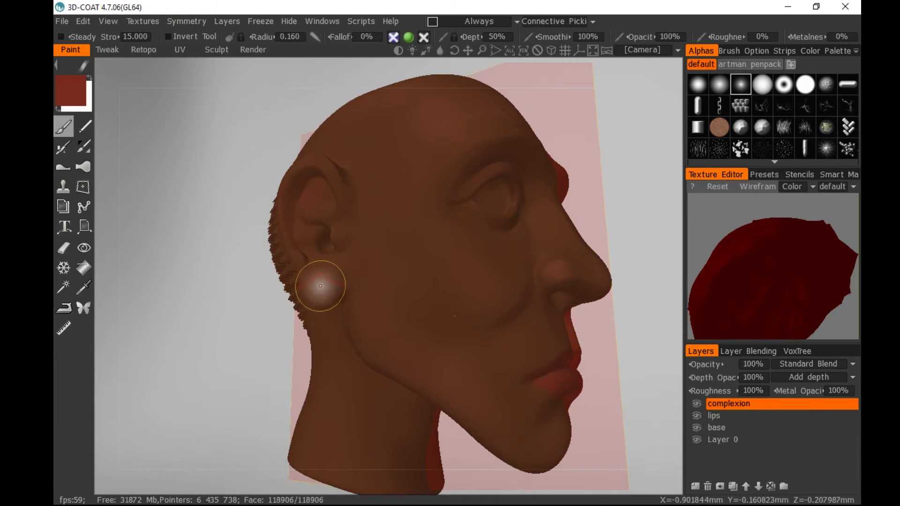
Paint red onto the earlobe and the back of the ear
drag(320, 286, 318, 298)
drag(222, 320, 259, 345)
mouse_move(343, 308)
mouse_down()
mouse_move(331, 302)
mouse_move(344, 317)
mouse_up()
drag(184, 352, 145, 349)
drag(216, 281, 484, 269)
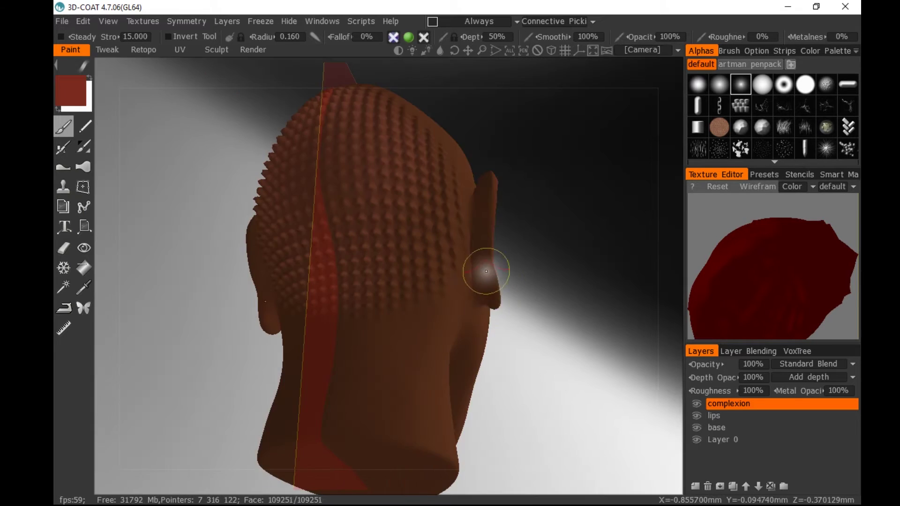
drag(546, 253, 289, 200)
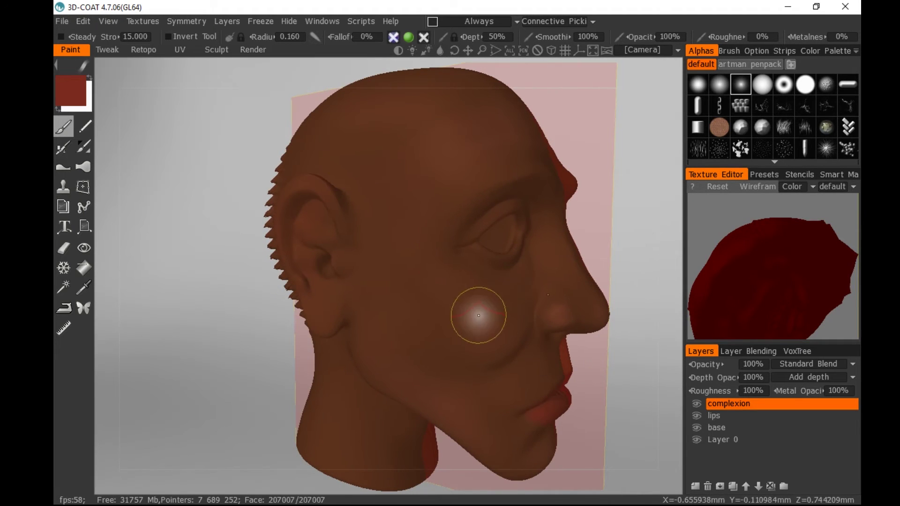
Sample the brown from the side of the forehead and adjust it to hue 20.909, saturation 61% and lightness 42%
click(64, 92)
drag(432, 116, 280, 122)
click(469, 192)
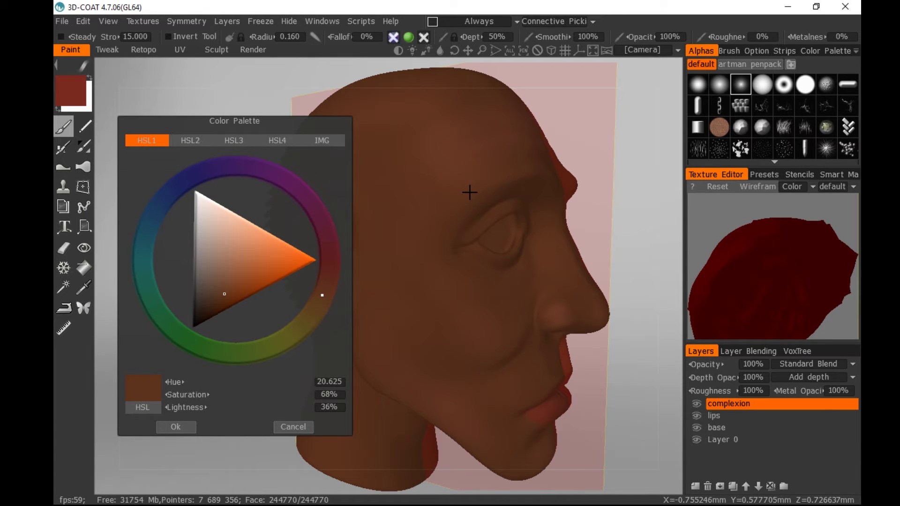
drag(223, 291, 225, 287)
click(176, 427)
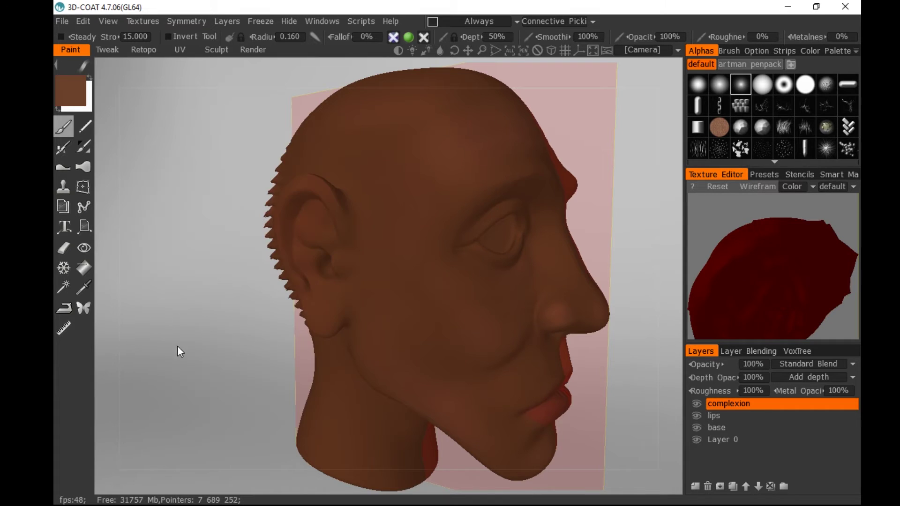
Paint the lighter brown along the ear's rim and inner ridges with brush radii between 0.032 and 0.063
drag(177, 345, 227, 350)
scroll(368, 190, down, 6)
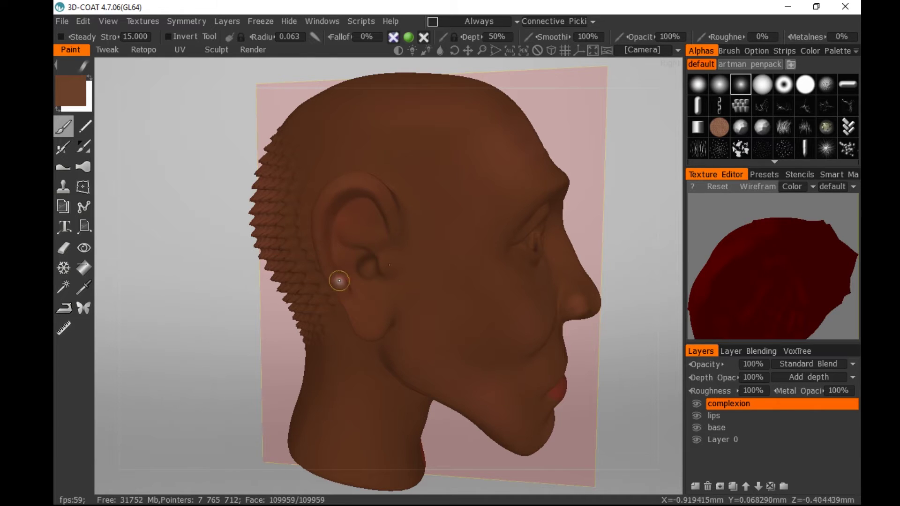
drag(347, 293, 351, 283)
scroll(343, 223, down, 5)
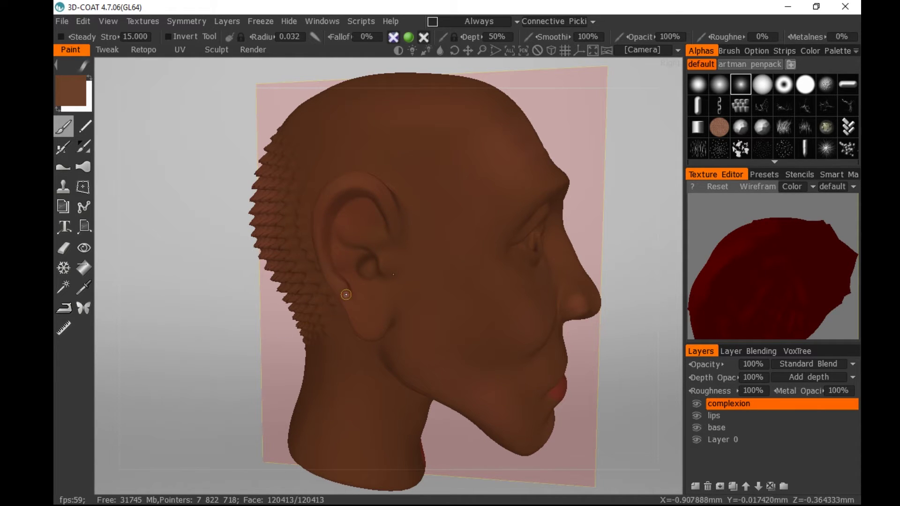
mouse_move(352, 236)
mouse_down()
mouse_move(380, 256)
mouse_move(352, 253)
mouse_up()
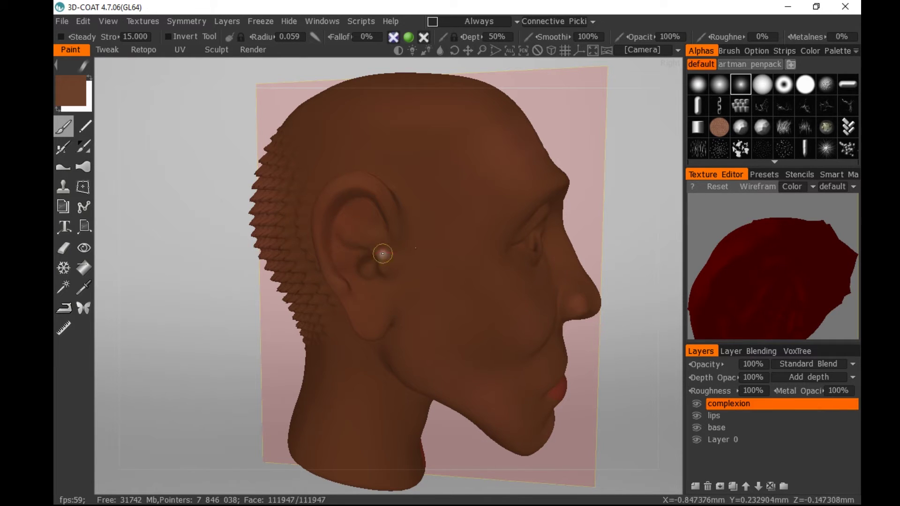
Change the brush colour to a very dark brown and darken the ear canal with a radius of 0.059 to 0.080
click(75, 92)
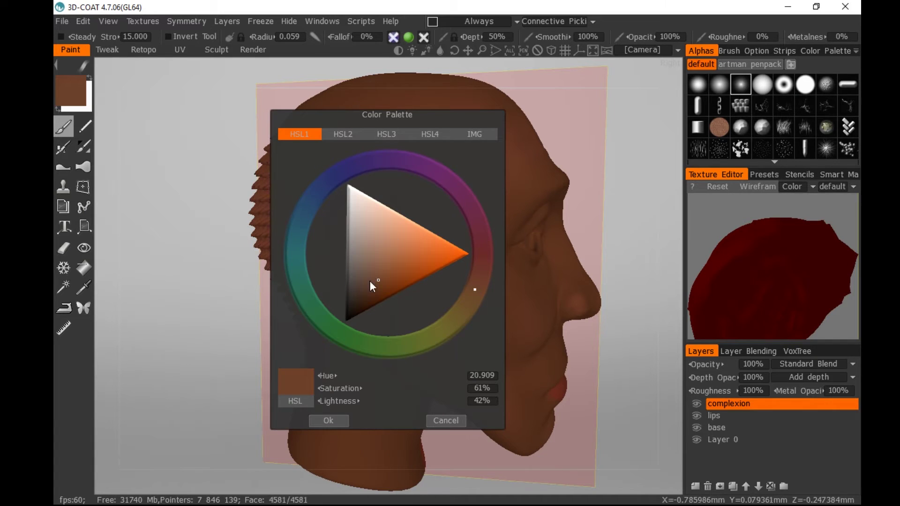
drag(370, 280, 350, 317)
click(328, 421)
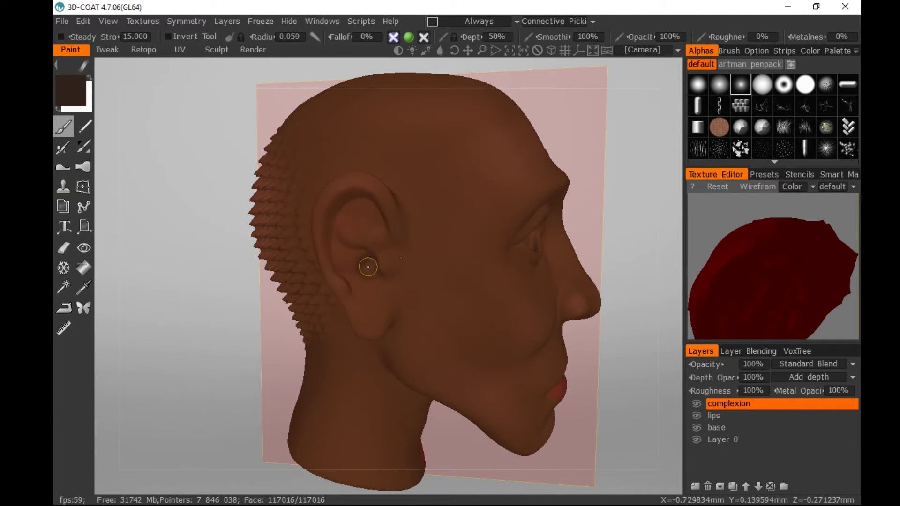
click(363, 270)
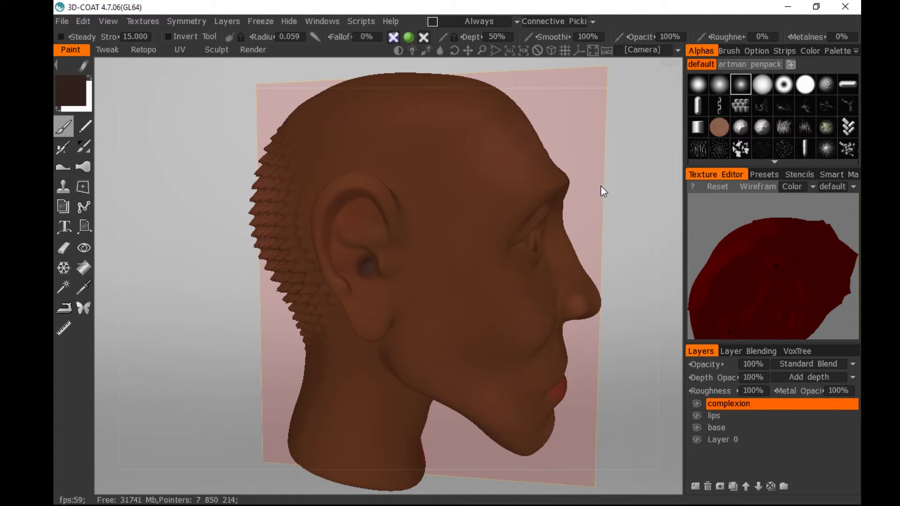
drag(602, 187, 621, 189)
drag(385, 260, 381, 265)
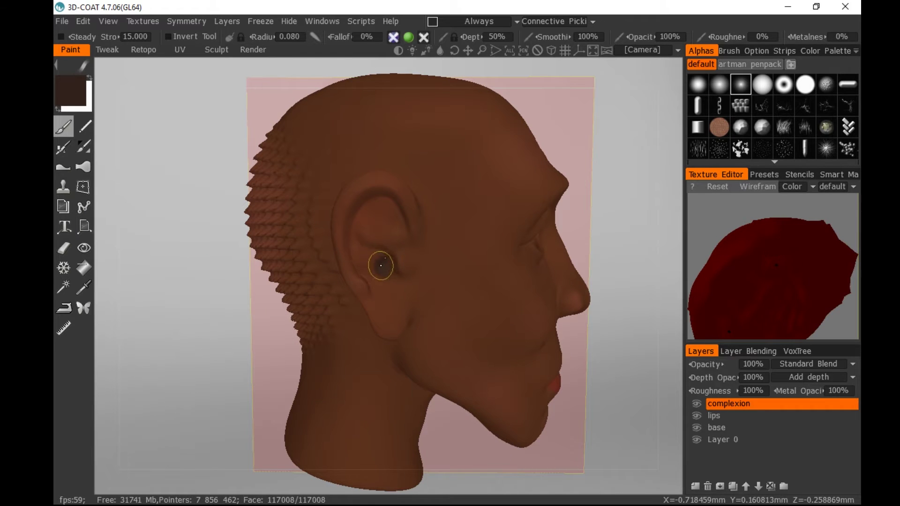
View the head from below and darken the nostril with a brush radius of 0.086
drag(605, 180, 469, 136)
drag(570, 202, 553, 164)
drag(424, 155, 425, 161)
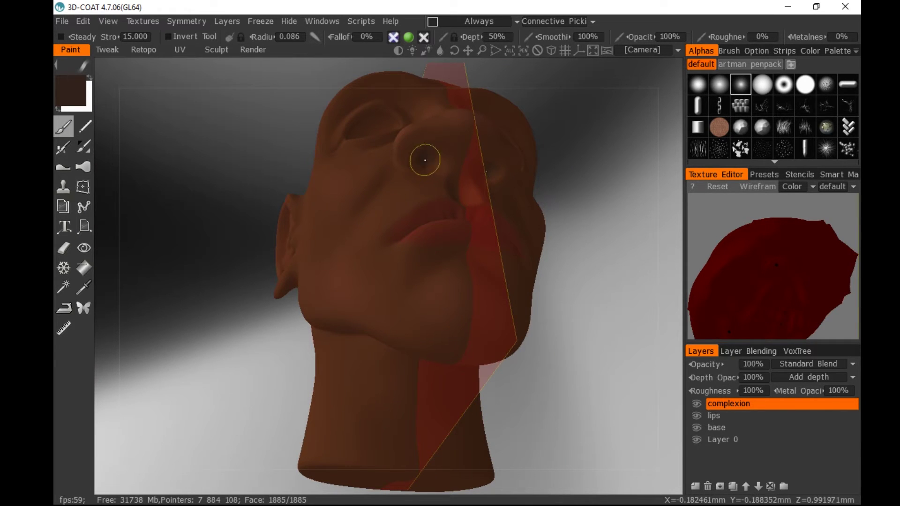
drag(558, 135, 526, 154)
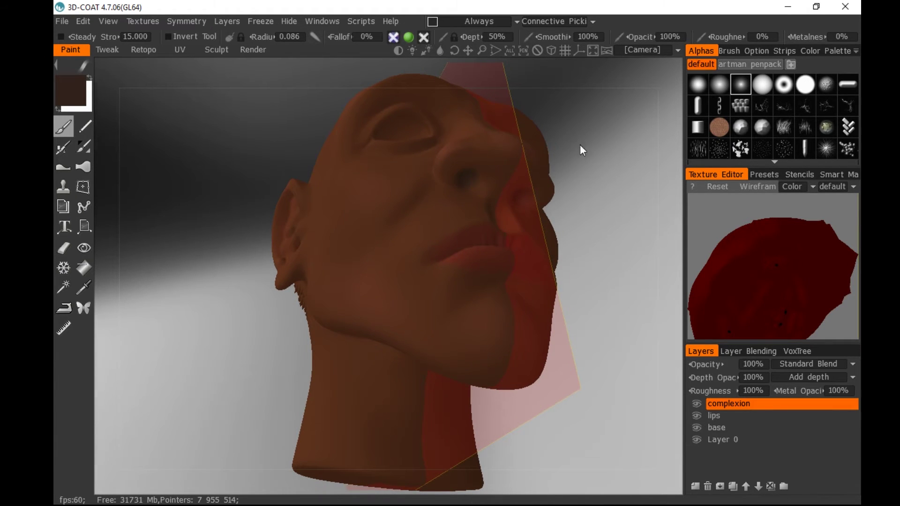
Add a new layer above the complexion layer and name it "occlusion"
mouse_move(582, 149)
mouse_down()
mouse_move(553, 227)
mouse_move(530, 232)
mouse_up()
drag(525, 236, 531, 229)
mouse_move(525, 235)
mouse_down()
mouse_move(533, 223)
mouse_move(525, 235)
mouse_up()
mouse_move(609, 192)
mouse_down()
mouse_move(591, 221)
mouse_move(607, 206)
mouse_up()
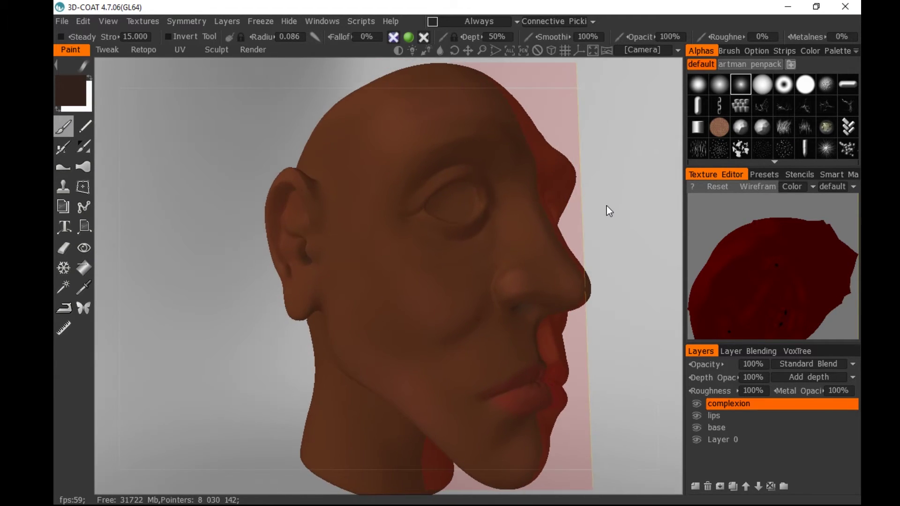
click(696, 486)
double_click(727, 406)
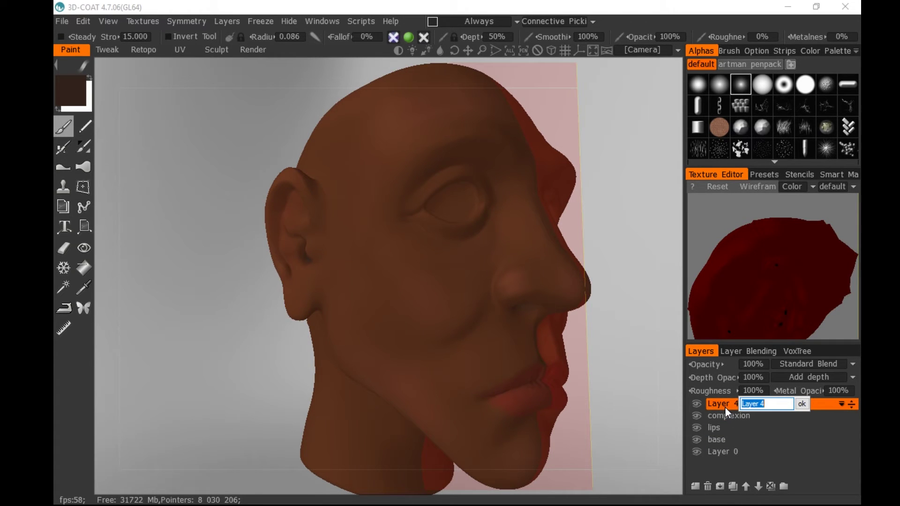
text(occlusion)
key(Return)
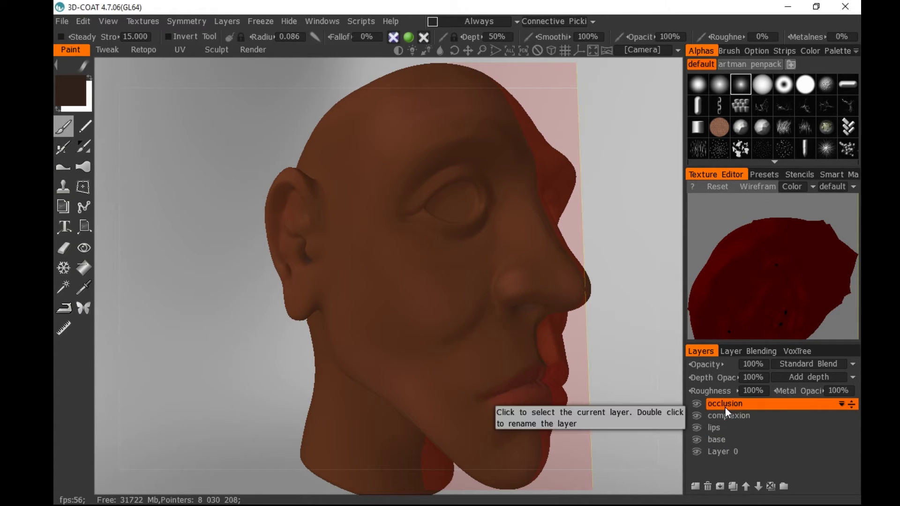
Darken the crease where the nostril wing meets the cheek, reducing the brush radius from 0.032 to 0.012
drag(206, 257, 190, 241)
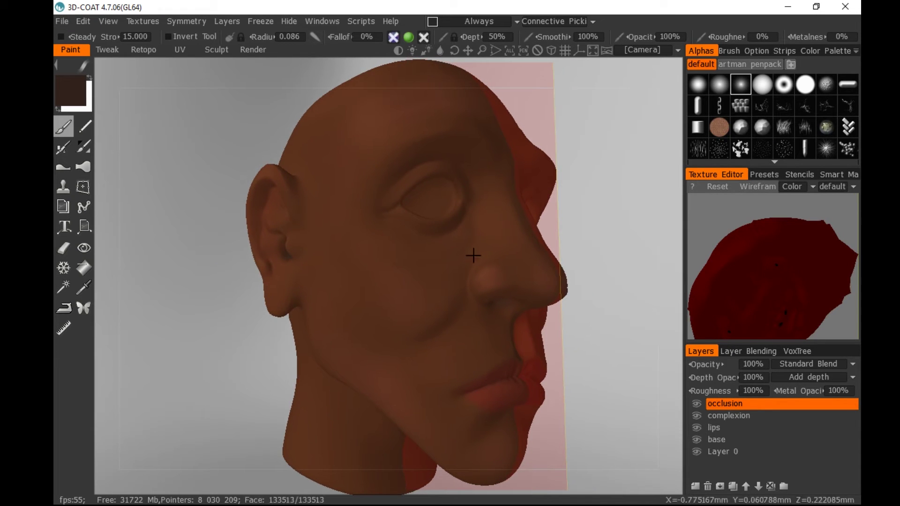
drag(561, 206, 496, 223)
right_drag(496, 223, 567, 237)
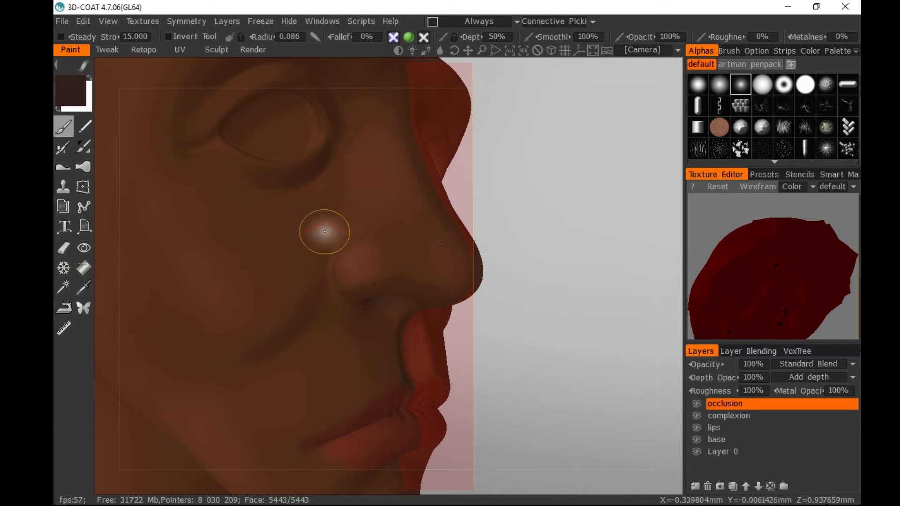
scroll(337, 242, down, 7)
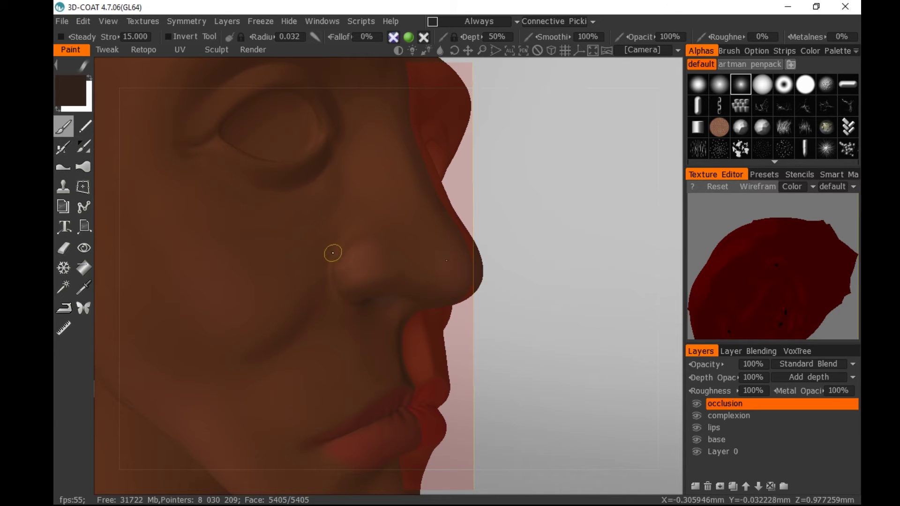
drag(337, 245, 329, 278)
mouse_move(543, 205)
mouse_down()
mouse_move(563, 142)
mouse_move(518, 155)
mouse_move(474, 141)
mouse_up()
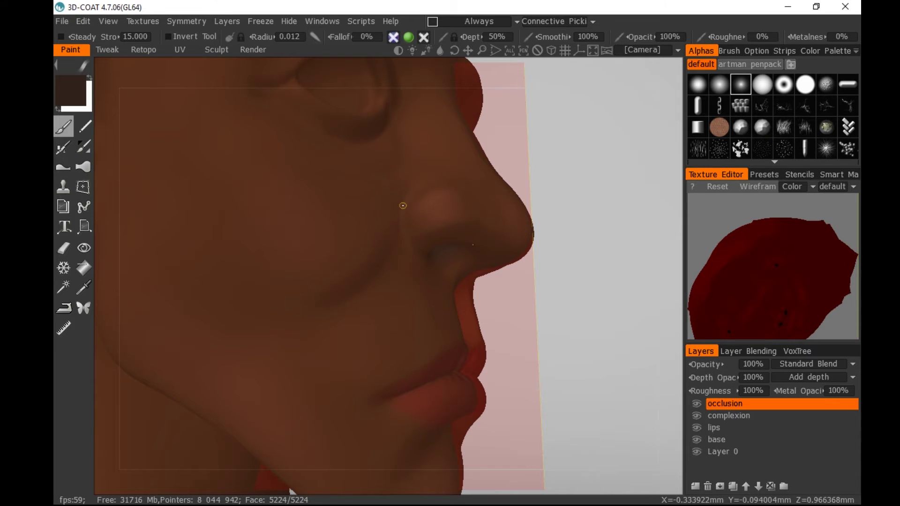
drag(476, 199, 555, 113)
Deepen the shading around the back of the nostril wing with brush radii between 0.010 and 0.020
middle_drag(574, 125, 536, 233)
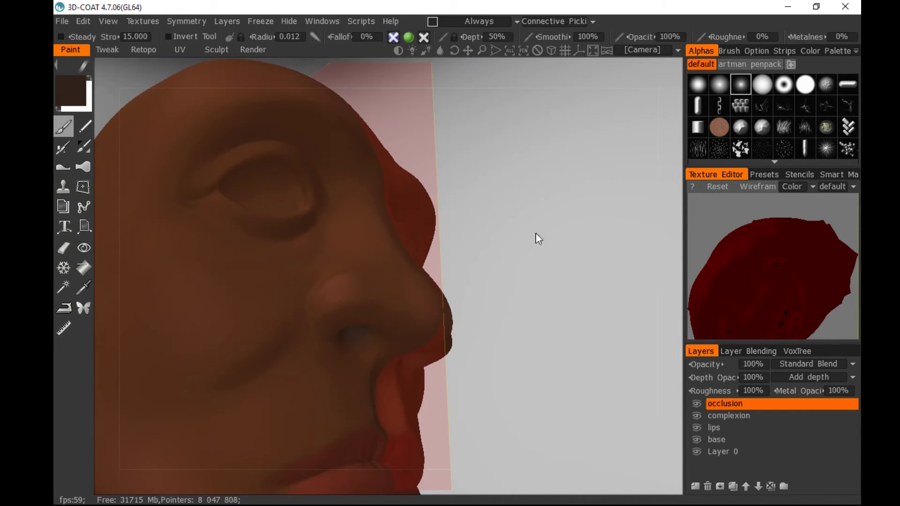
right_drag(536, 234, 550, 262)
middle_drag(551, 262, 634, 207)
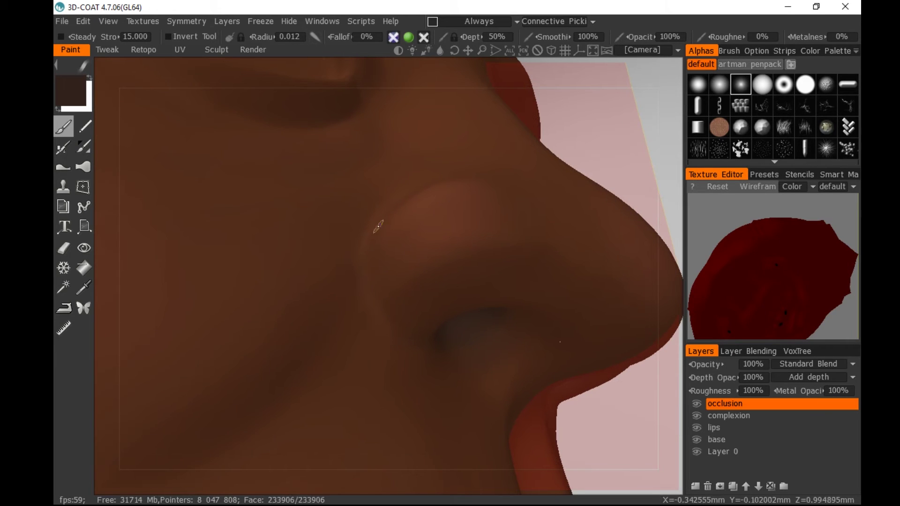
drag(570, 133, 590, 129)
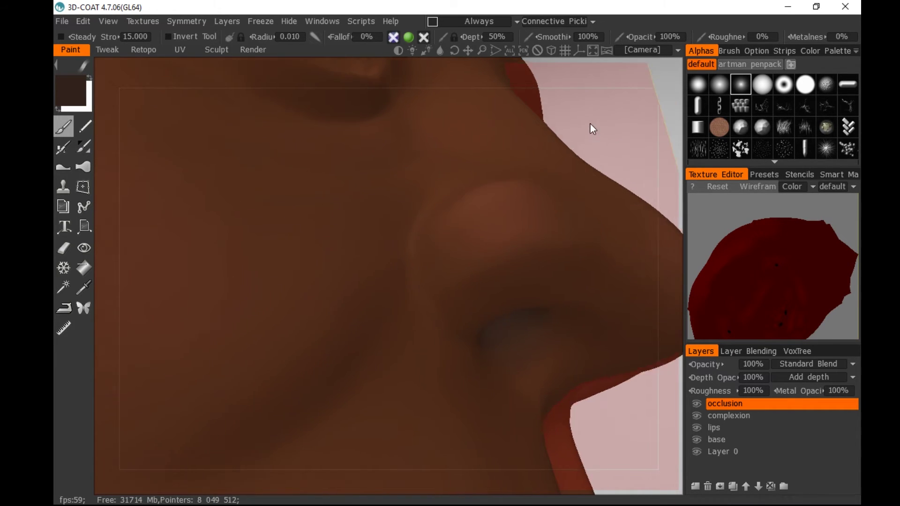
middle_drag(591, 129, 440, 141)
drag(441, 140, 389, 155)
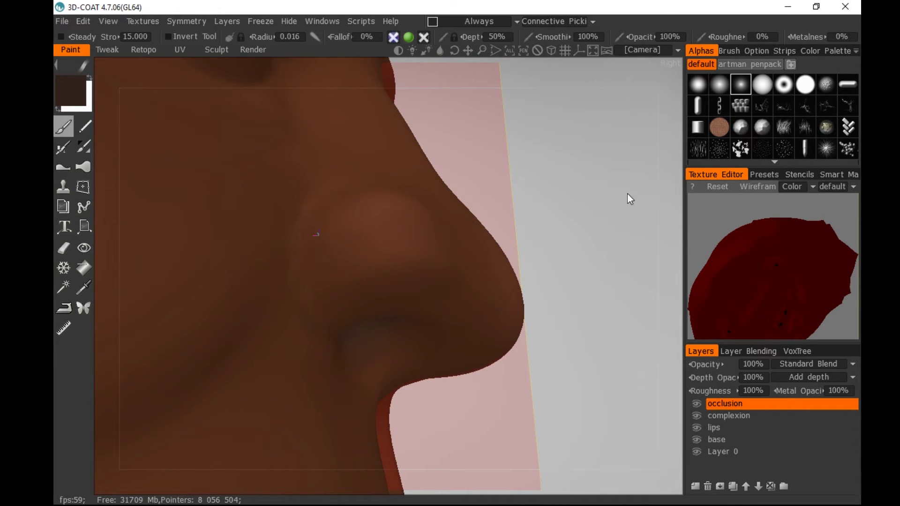
drag(627, 193, 549, 250)
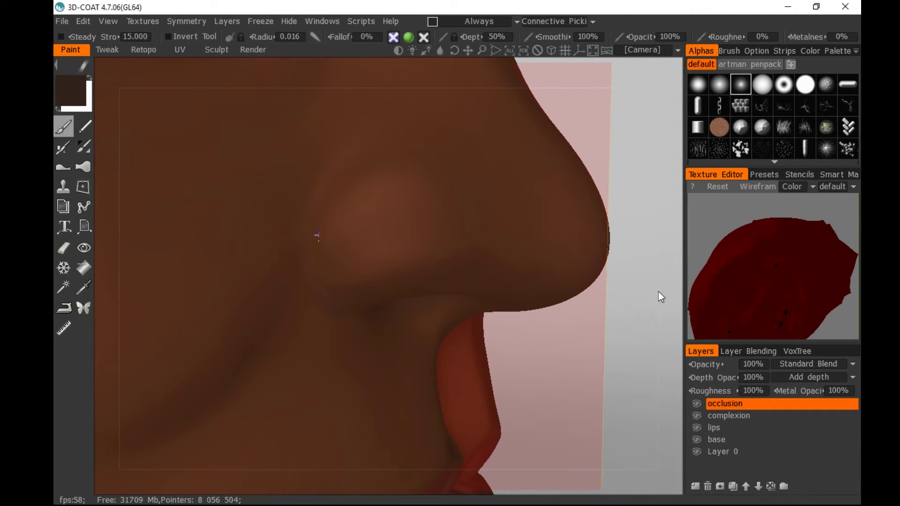
mouse_move(658, 291)
mouse_down()
mouse_move(608, 235)
mouse_move(586, 187)
mouse_up()
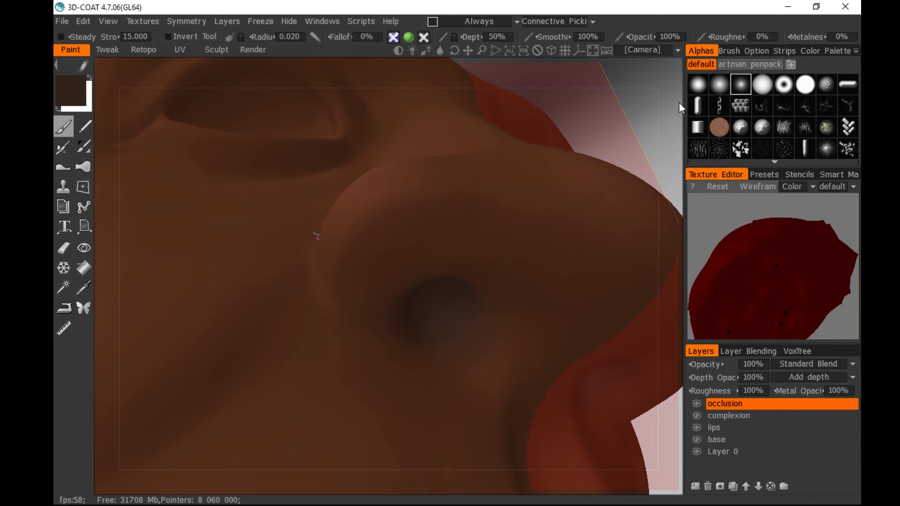
Darken the creases around the inner eye corner and upper eyelid with brush radii of 0.020 to 0.026
right_drag(679, 102, 637, 62)
drag(596, 159, 525, 249)
right_drag(524, 249, 575, 292)
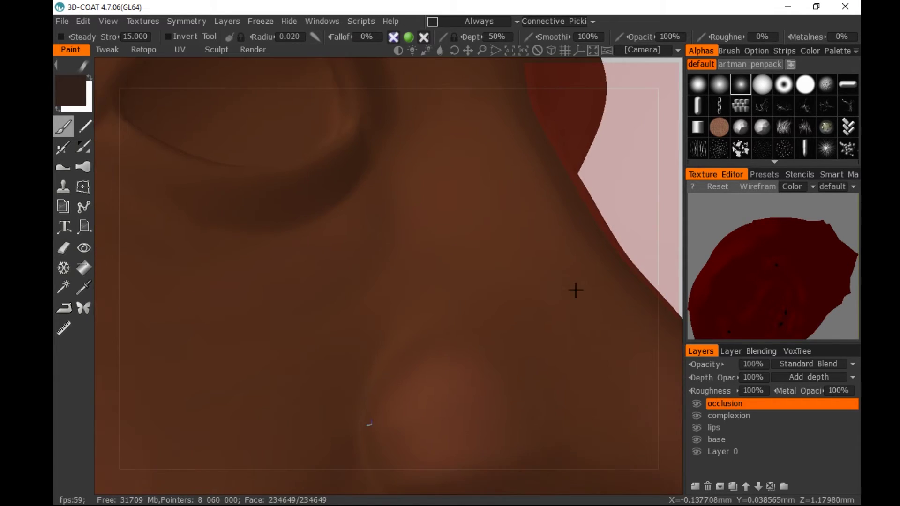
right_drag(645, 215, 610, 189)
drag(612, 194, 626, 251)
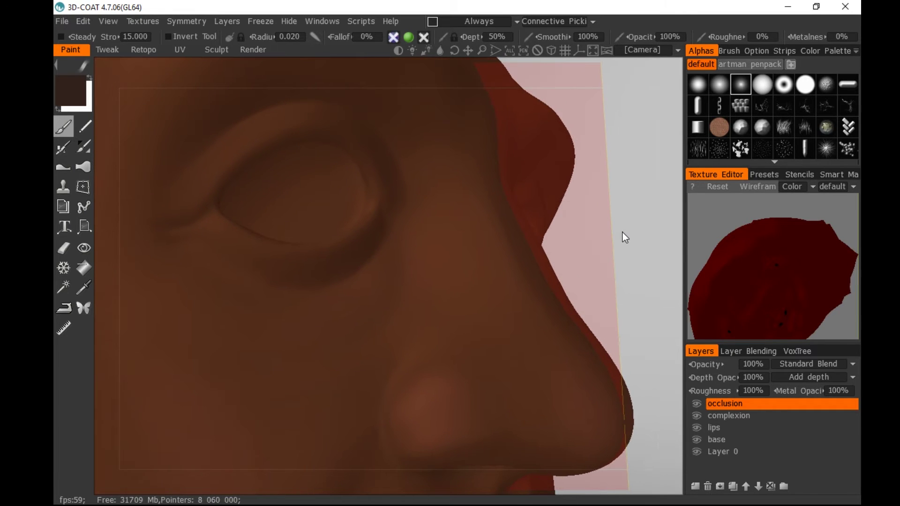
drag(621, 195, 623, 256)
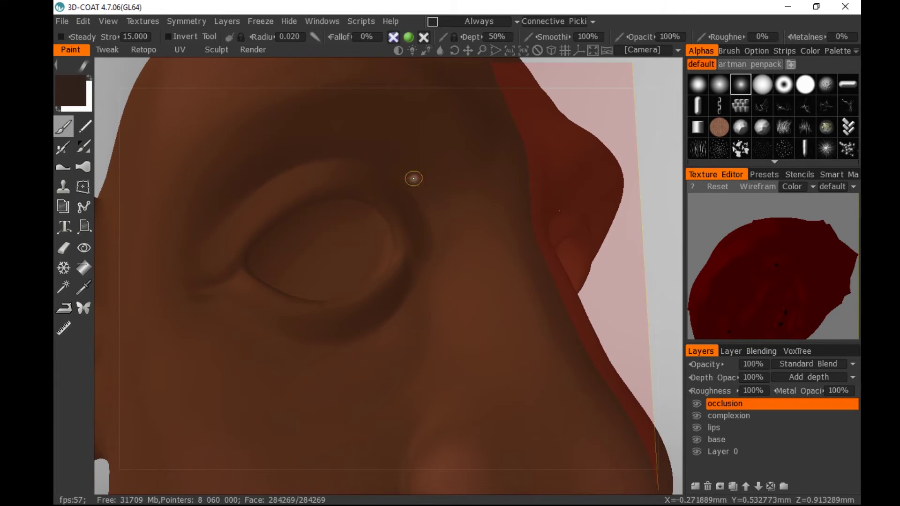
drag(627, 124, 466, 128)
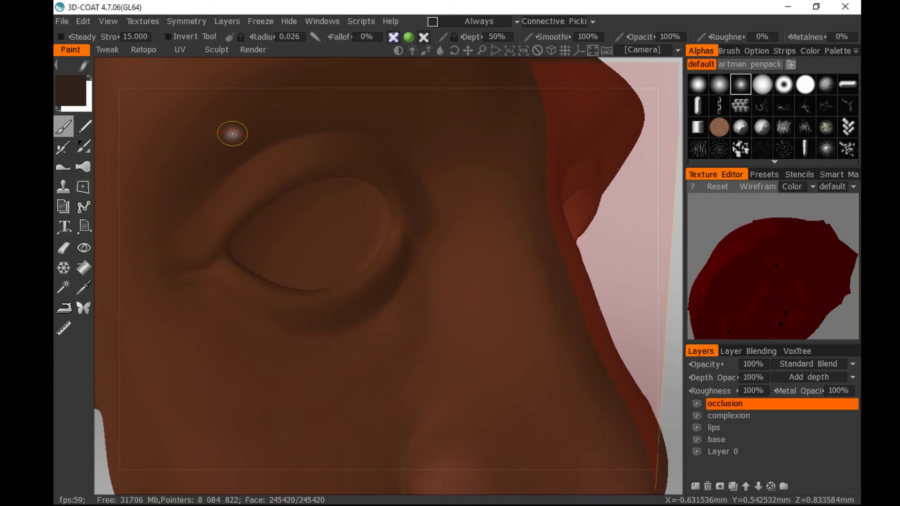
Shade the outer eyelid fold and the hollows around the eye with brush radii between 0.022 and 0.034
drag(222, 178, 192, 215)
key(bracketleft)
key(bracketleft)
key(bracketleft)
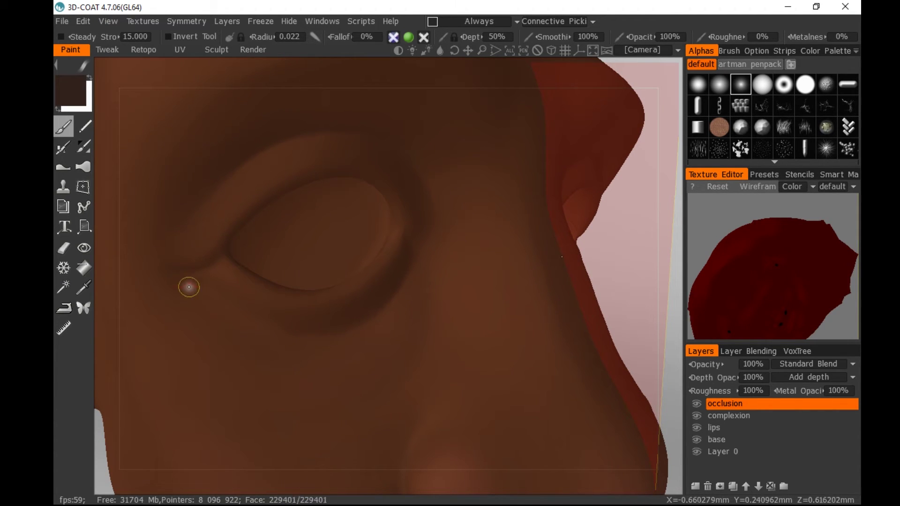
key(bracketright)
mouse_move(189, 287)
mouse_down()
mouse_move(215, 286)
mouse_move(219, 295)
mouse_up()
key(bracketright)
key(bracketright)
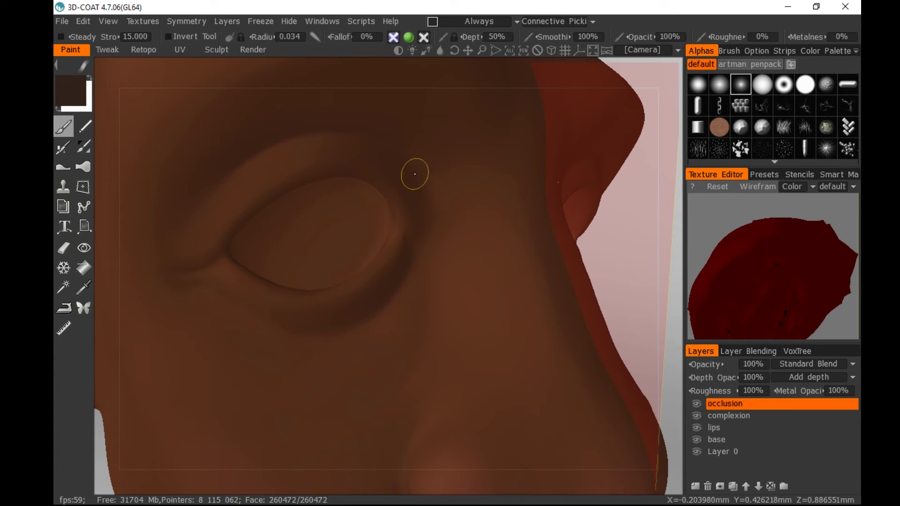
Darken the inner folds of the ear with a brush radius of 0.018
right_drag(611, 193, 567, 199)
drag(567, 200, 611, 199)
mouse_move(614, 205)
right_down()
mouse_move(639, 239)
mouse_move(601, 223)
mouse_move(617, 220)
right_up()
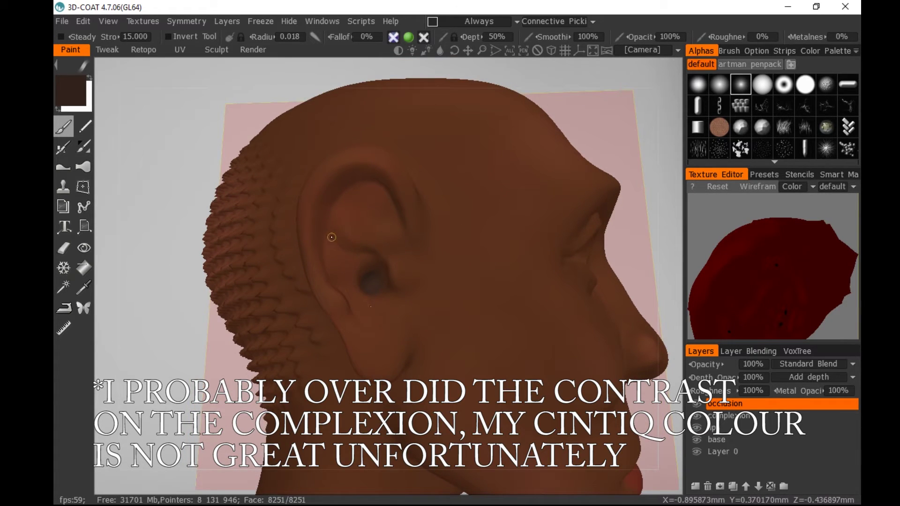
drag(614, 122, 499, 143)
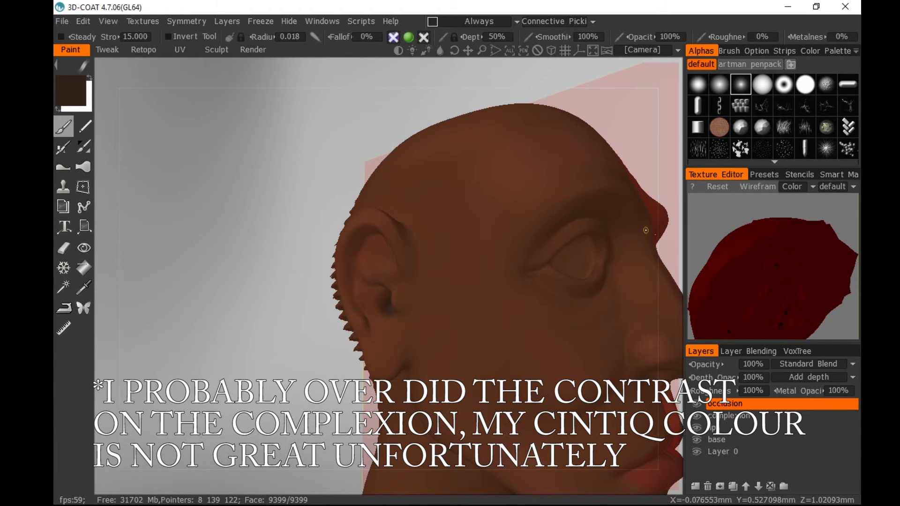
Darken the smile crease running from the nostril wing down the cheek with brush radii of 0.032 and 0.036
middle_drag(276, 333, 71, 247)
drag(657, 327, 613, 290)
middle_drag(612, 289, 587, 264)
right_drag(587, 263, 587, 291)
key(bracketright)
key(bracketright)
key(bracketright)
key(bracketright)
mouse_move(395, 247)
mouse_down()
mouse_move(371, 286)
mouse_move(380, 286)
mouse_move(317, 326)
mouse_up()
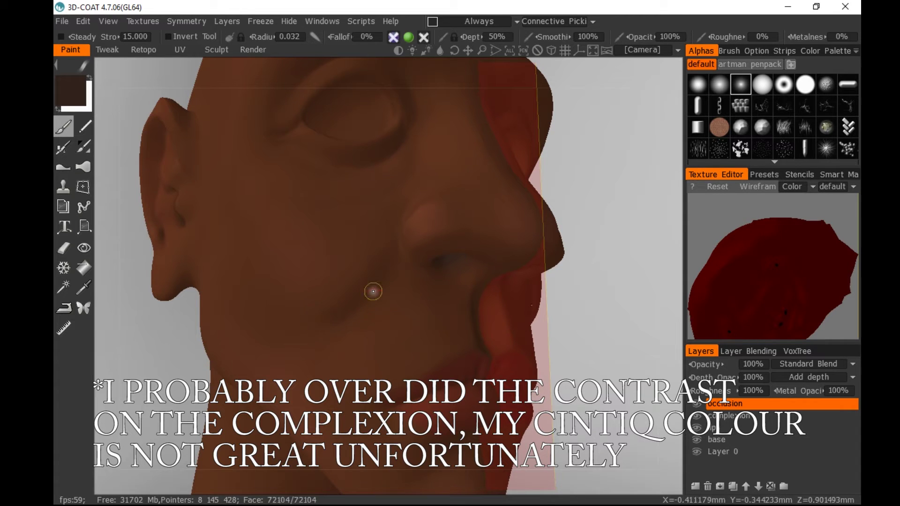
key(bracketright)
drag(392, 257, 316, 323)
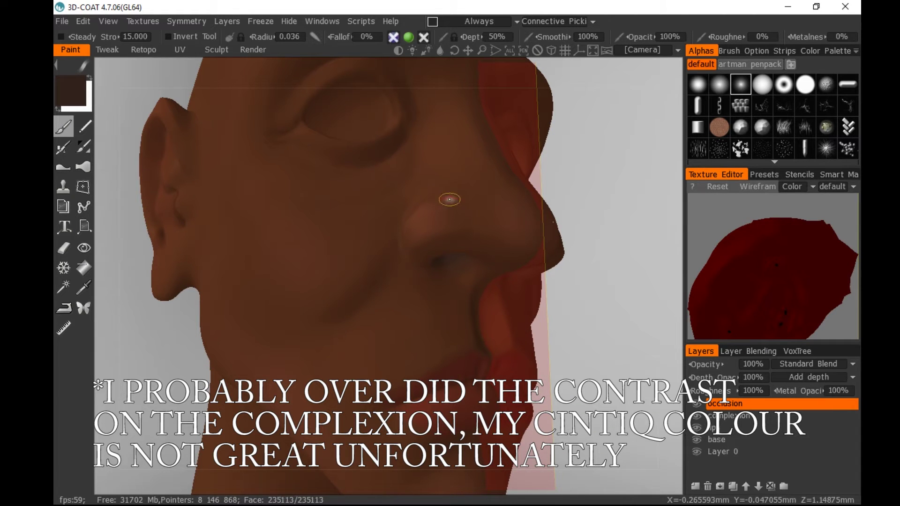
Bring the whole head into view and make the lips layer active
mouse_move(608, 217)
mouse_down()
mouse_move(525, 243)
mouse_move(562, 223)
mouse_move(614, 225)
mouse_up()
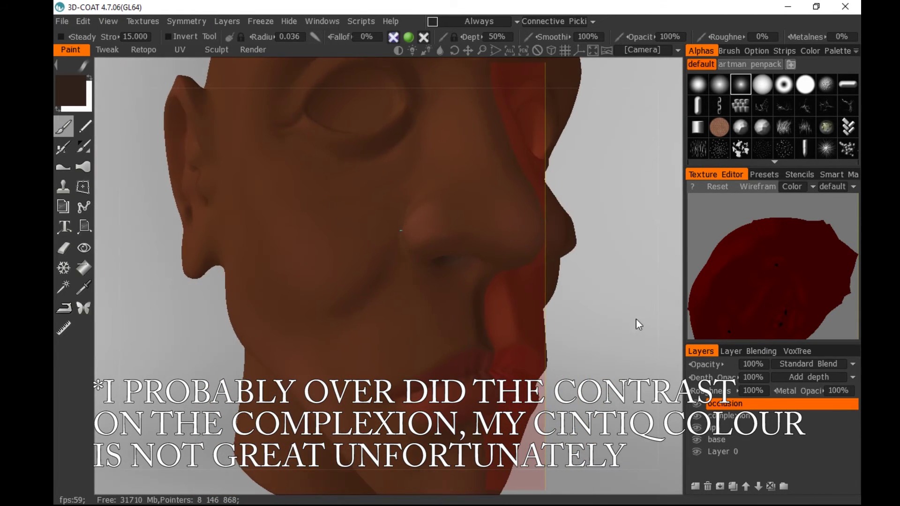
right_drag(637, 319, 617, 231)
drag(618, 231, 598, 279)
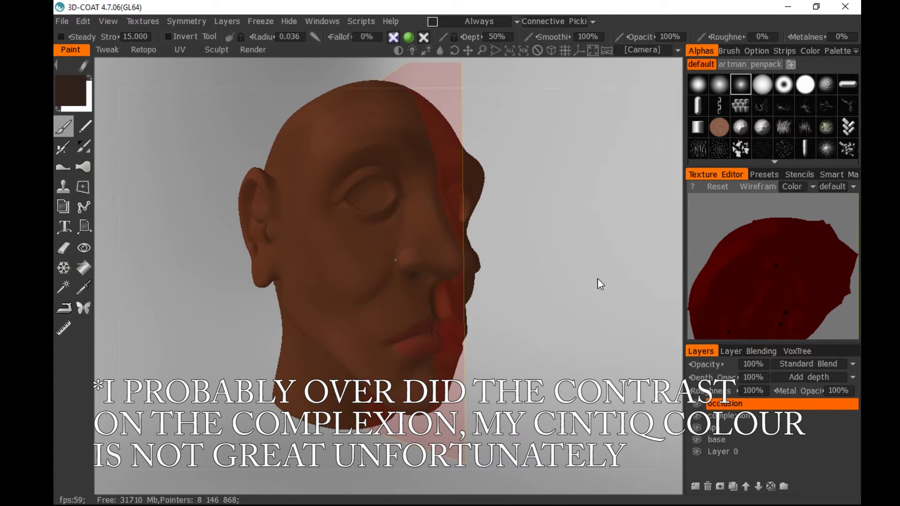
click(718, 428)
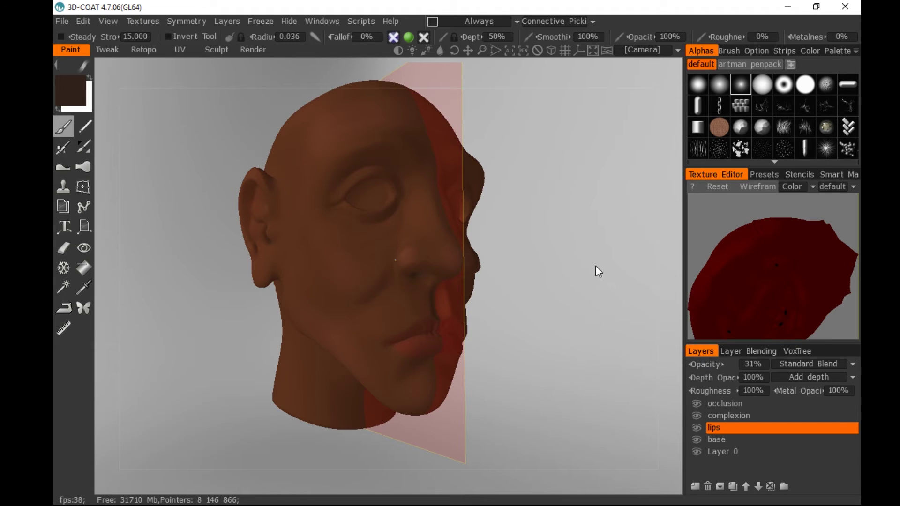
Rotate the scene light to light the painted face from a different direction
drag(595, 267, 553, 275)
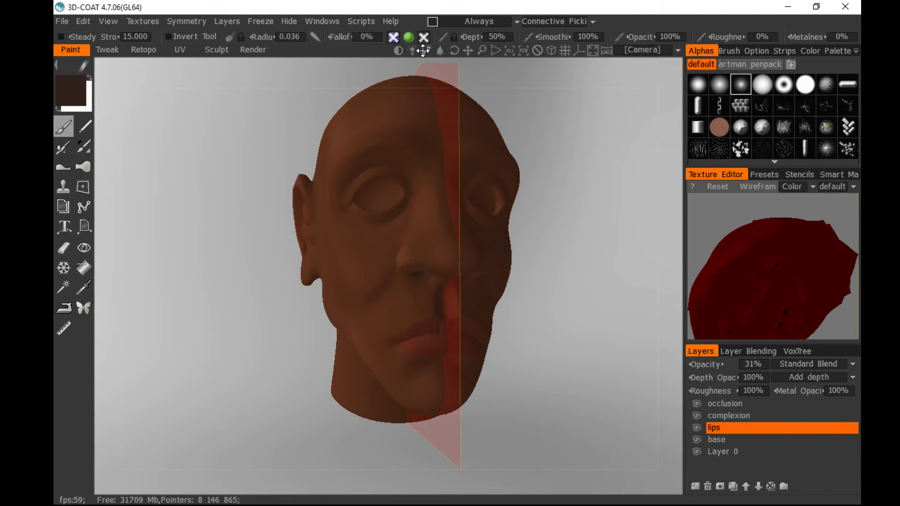
drag(423, 50, 423, 51)
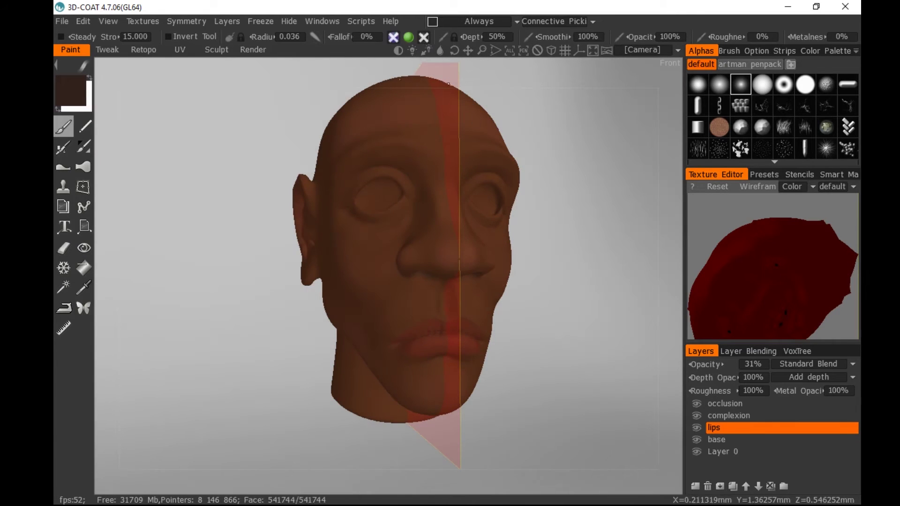
drag(588, 287, 655, 286)
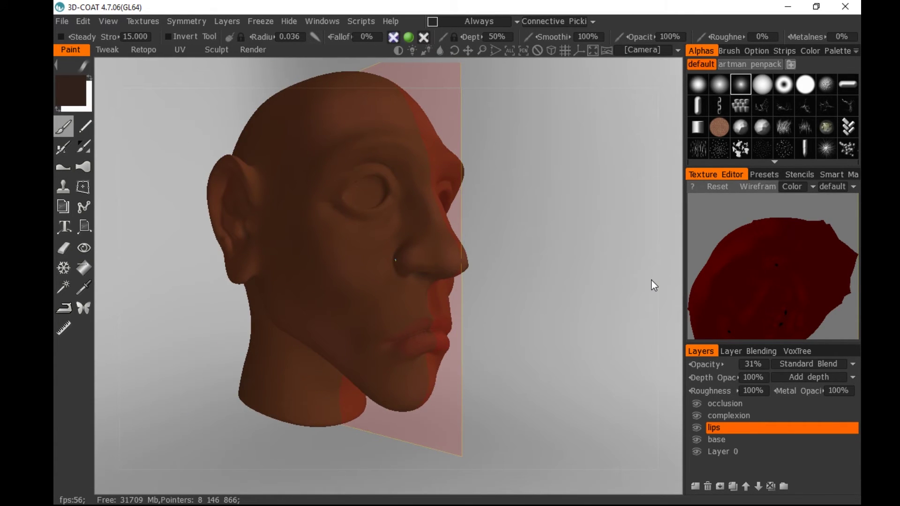
Examine the lip colour and the occlusion shading on the head from the front, three-quarter and side views
drag(554, 196, 460, 243)
middle_drag(453, 233, 535, 215)
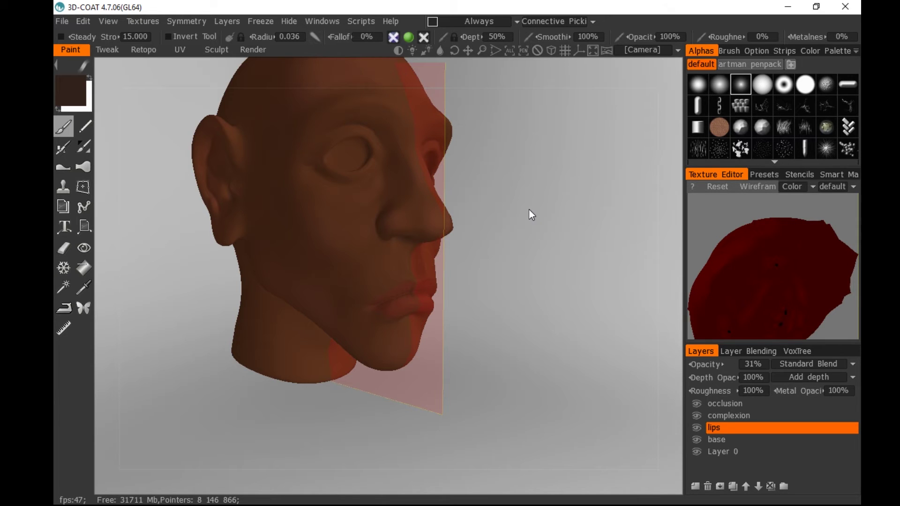
drag(529, 215, 587, 212)
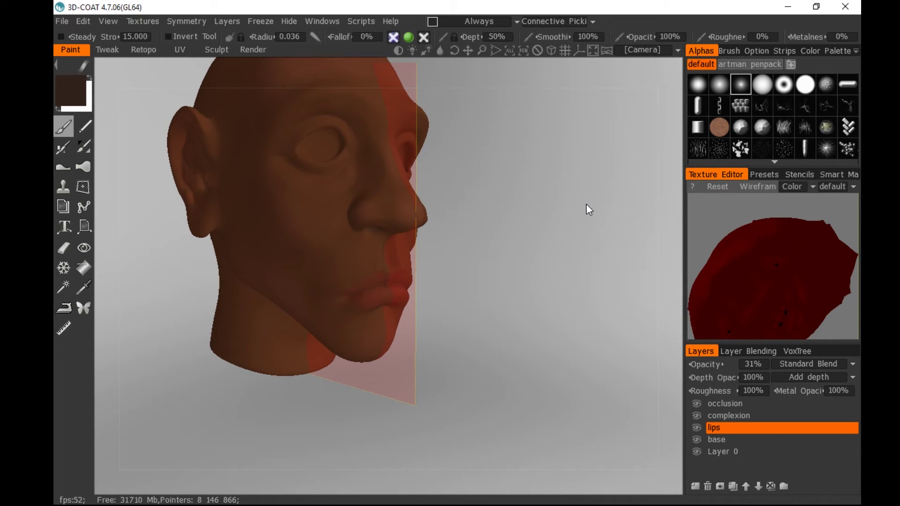
drag(590, 209, 505, 248)
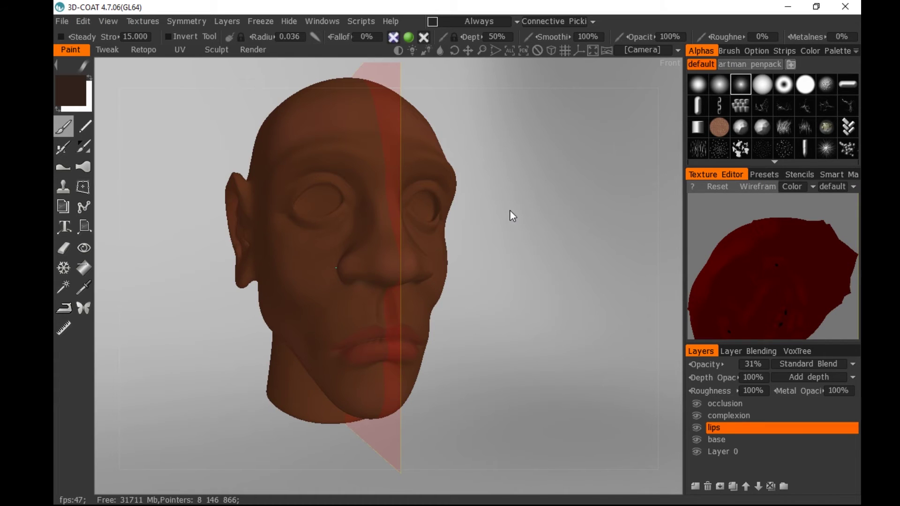
mouse_move(510, 211)
mouse_down()
mouse_move(404, 217)
mouse_move(530, 230)
mouse_move(502, 207)
mouse_move(576, 205)
mouse_move(438, 215)
mouse_move(577, 213)
mouse_move(526, 216)
mouse_up()
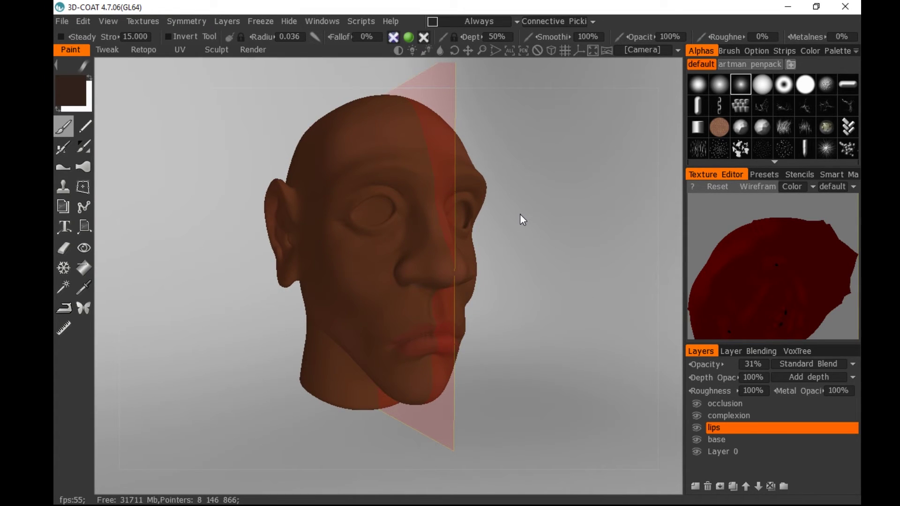
middle_drag(548, 223, 528, 195)
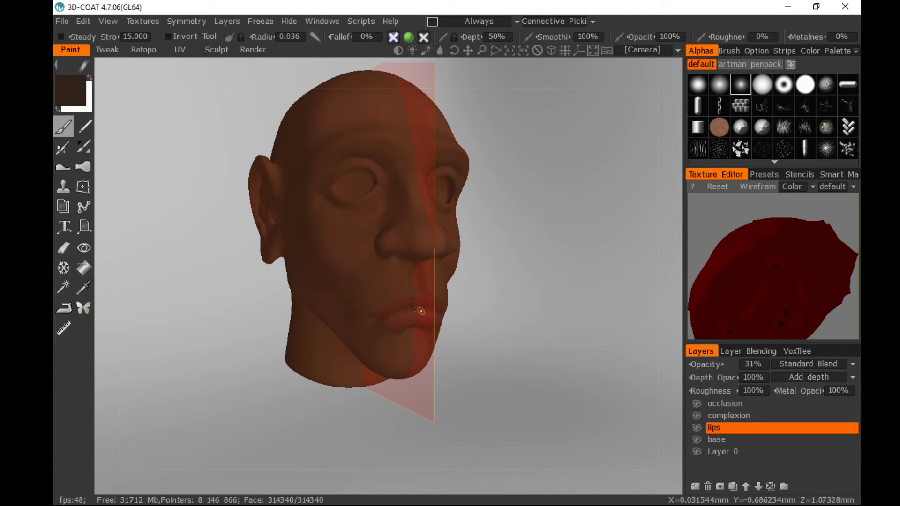
middle_drag(522, 241, 531, 267)
drag(480, 267, 561, 245)
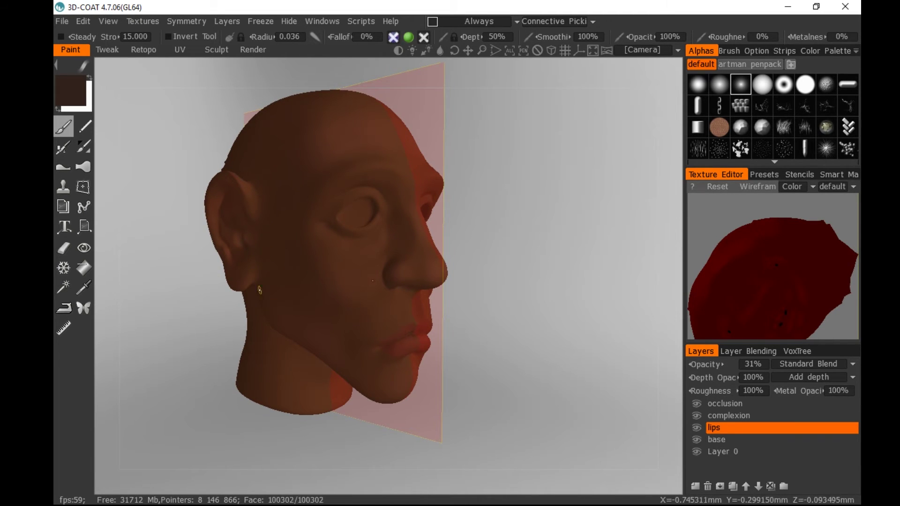
Inspect the painted head in three-quarter and front views and close up around the nose, lips and chin
drag(507, 246, 452, 230)
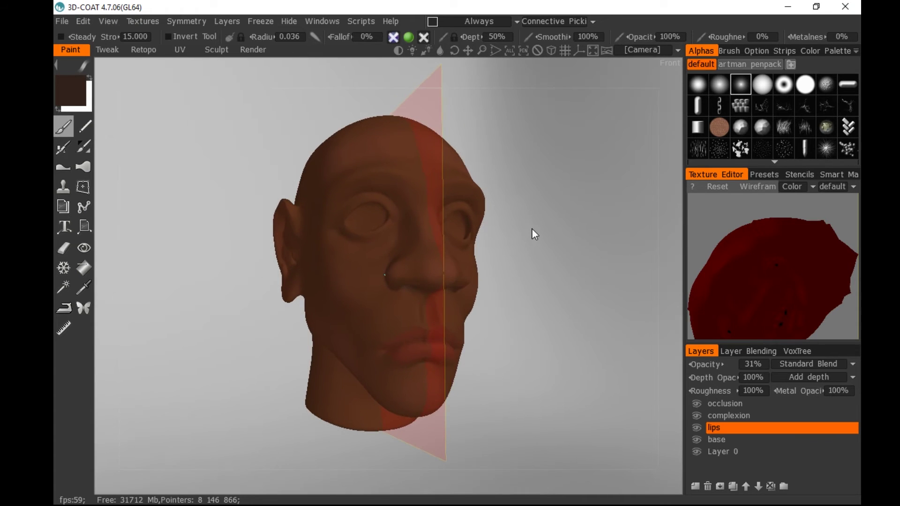
middle_drag(533, 229, 453, 221)
drag(462, 225, 446, 233)
middle_drag(445, 233, 482, 263)
drag(482, 263, 503, 281)
middle_drag(503, 281, 510, 246)
right_drag(510, 246, 505, 216)
middle_drag(505, 216, 491, 230)
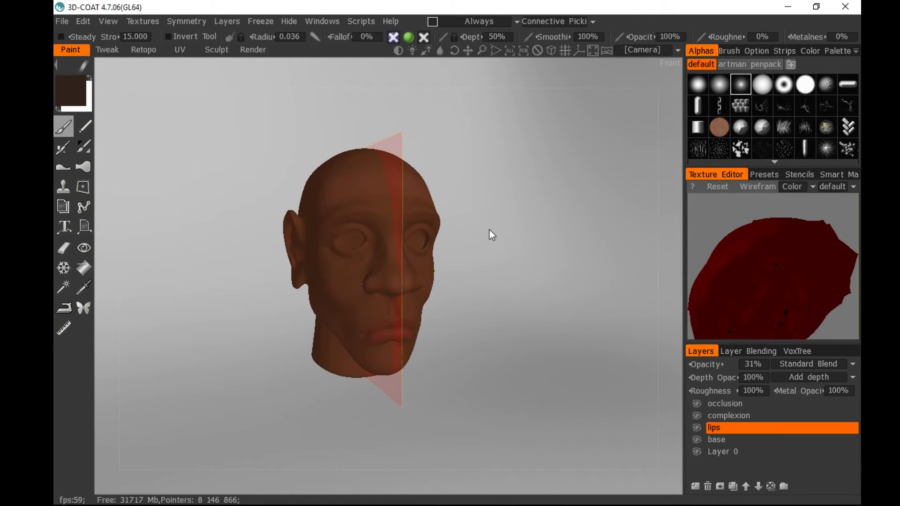
right_drag(488, 229, 488, 239)
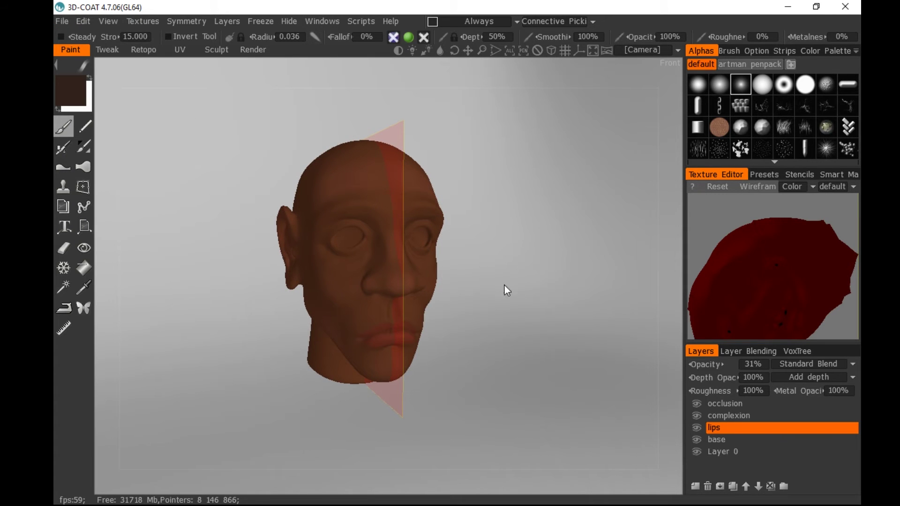
drag(512, 308, 539, 315)
middle_drag(540, 315, 515, 256)
right_drag(515, 256, 512, 343)
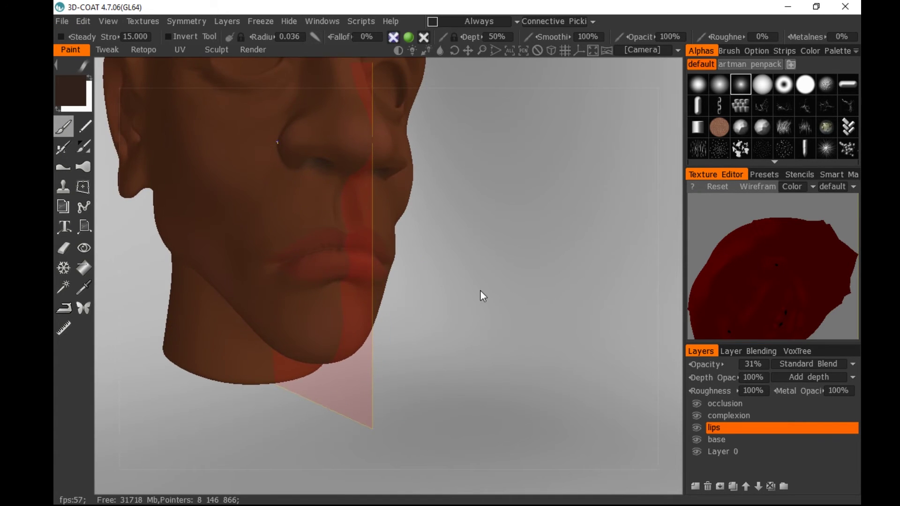
Add a new paint layer, move it to the top of the layer stack and rename it Spec
click(721, 486)
double_click(723, 428)
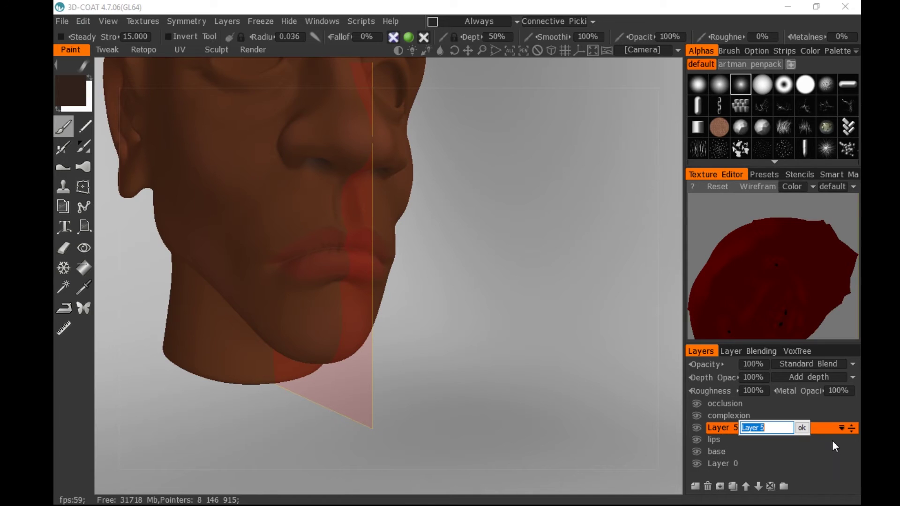
click(802, 428)
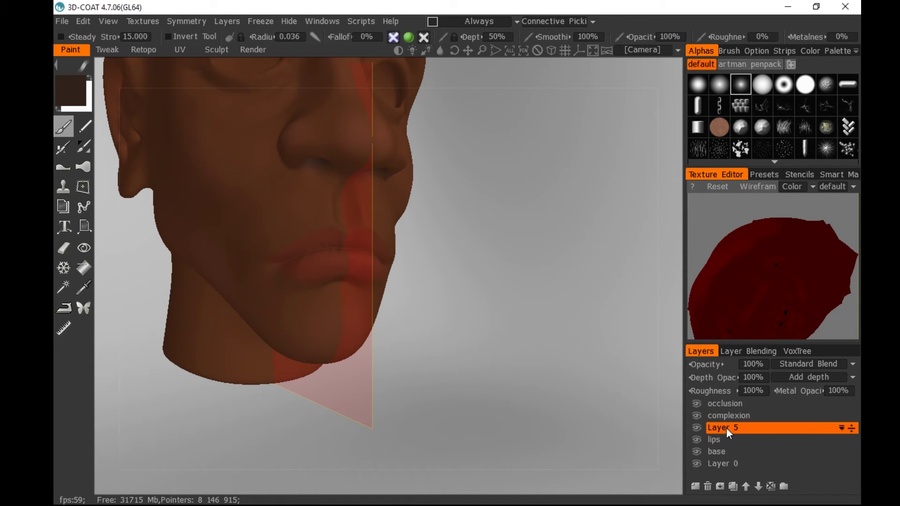
drag(726, 428, 724, 405)
double_click(723, 405)
text(Spec)
key(Return)
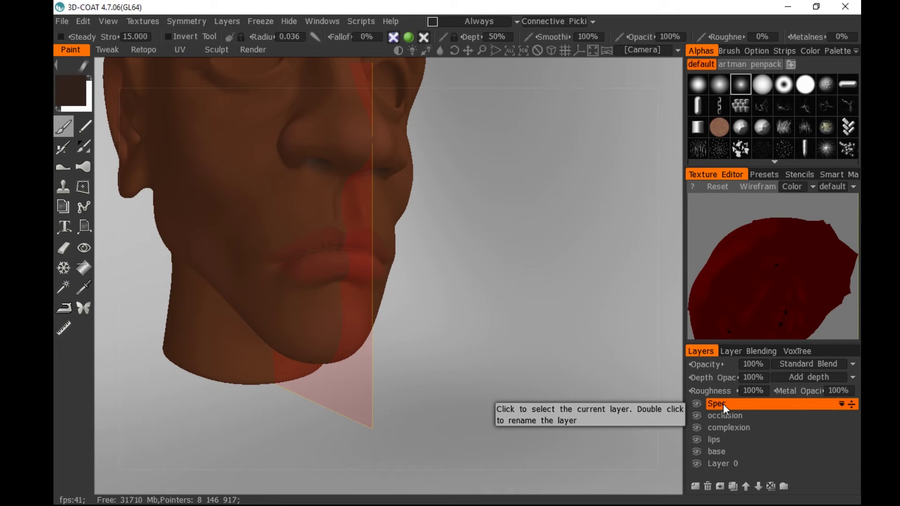
Swap the active paint colour to white and turn off the brush's colour channel for work on the lips
drag(424, 245, 460, 248)
middle_drag(461, 249, 522, 277)
right_drag(522, 276, 540, 290)
drag(539, 290, 535, 306)
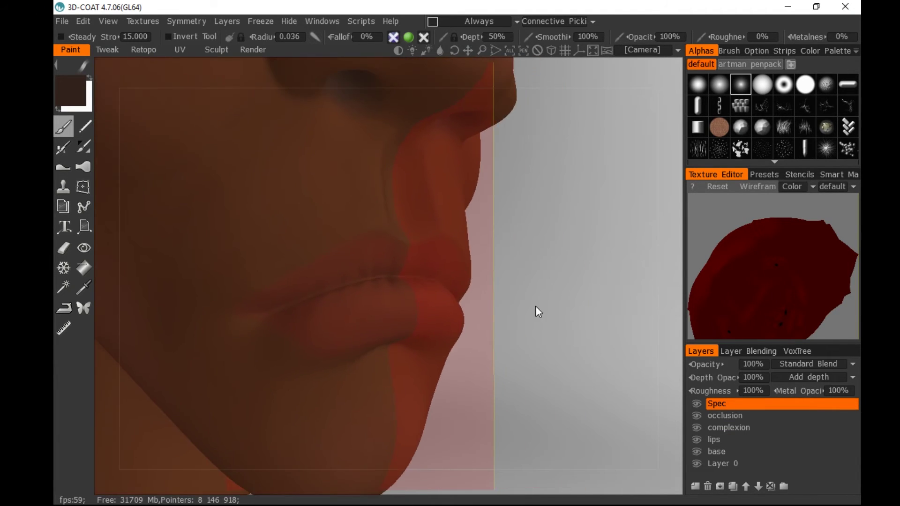
click(89, 79)
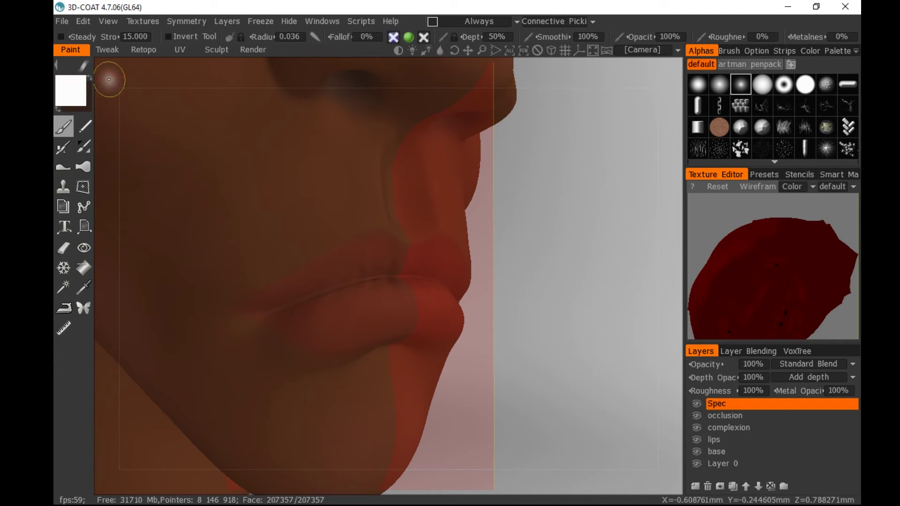
click(409, 37)
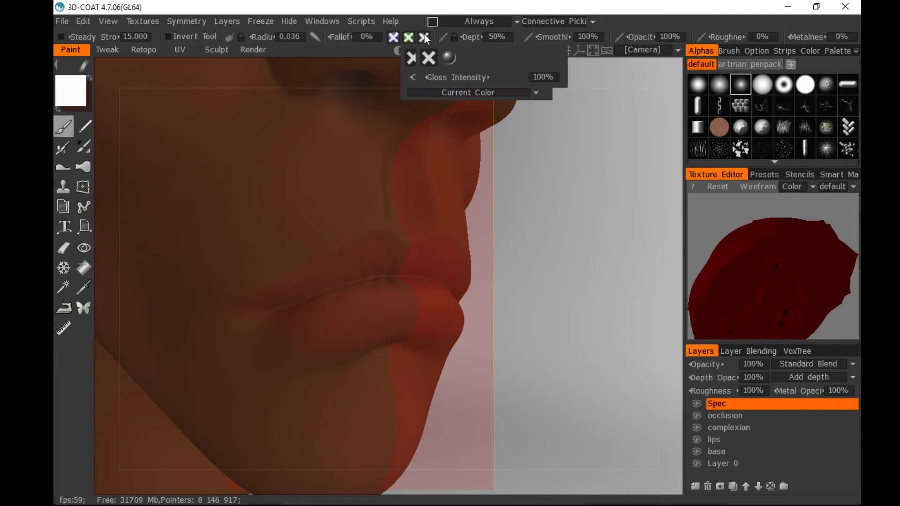
click(425, 37)
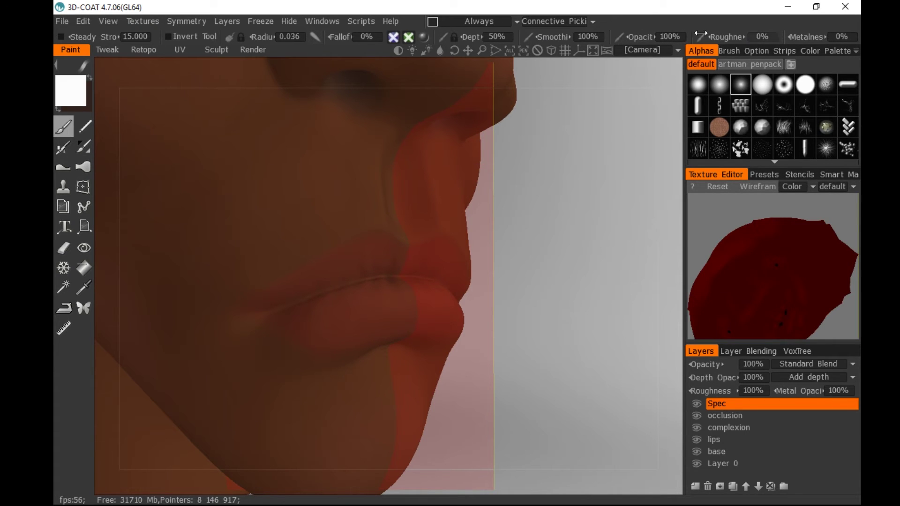
click(426, 36)
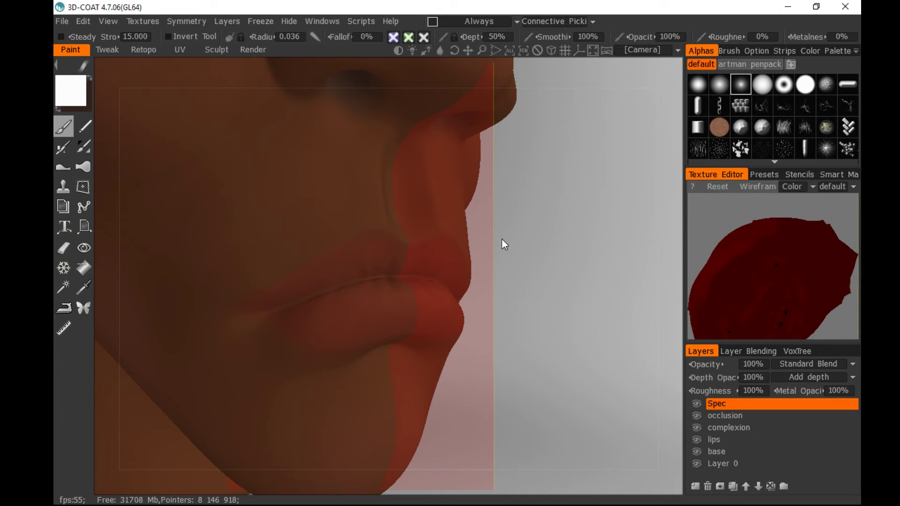
Enlarge the brush radius to 0.046 and try painting over the lips on the Spec layer
scroll(381, 267, up, 3)
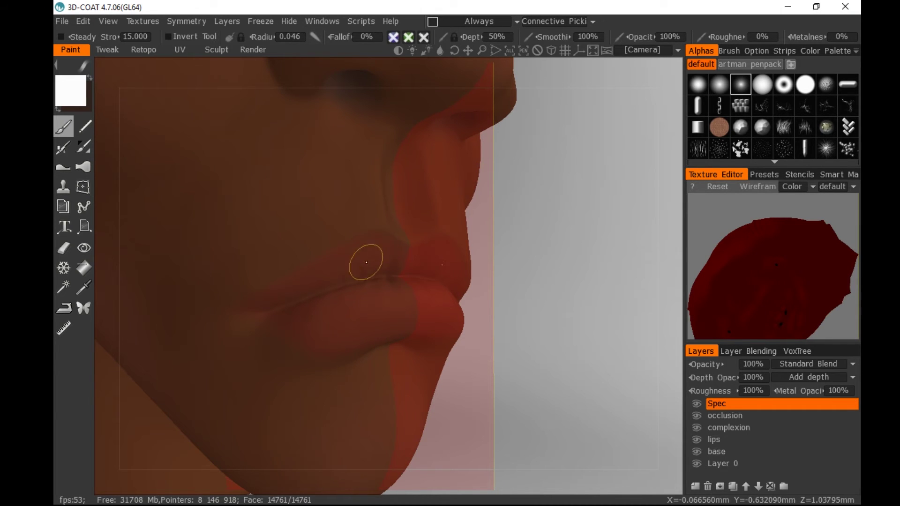
drag(539, 231, 591, 221)
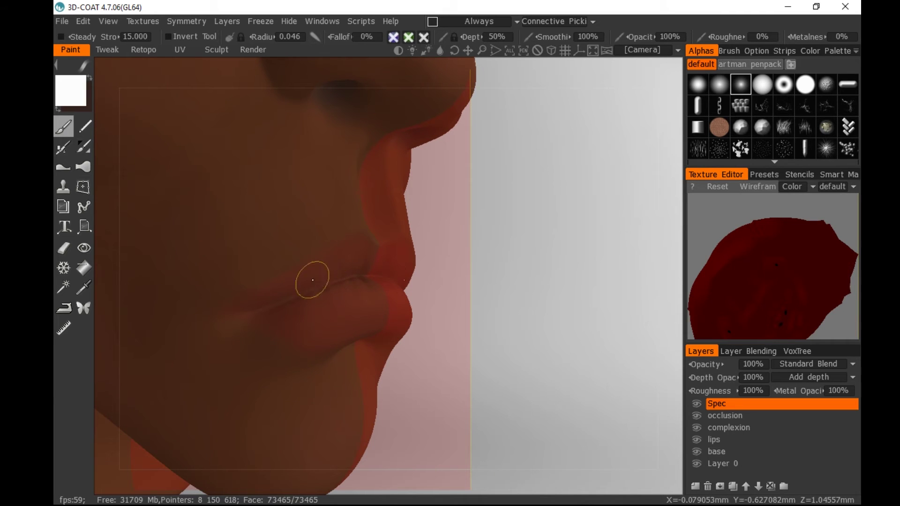
drag(450, 255, 358, 311)
click(393, 317)
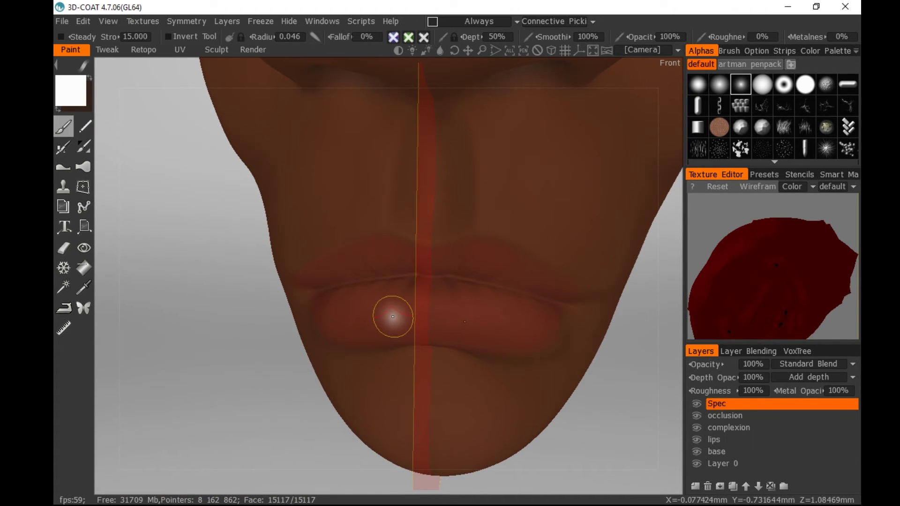
Hide the symmetry plane in the symmetry settings while keeping symmetry enabled
drag(234, 271, 432, 219)
key(s)
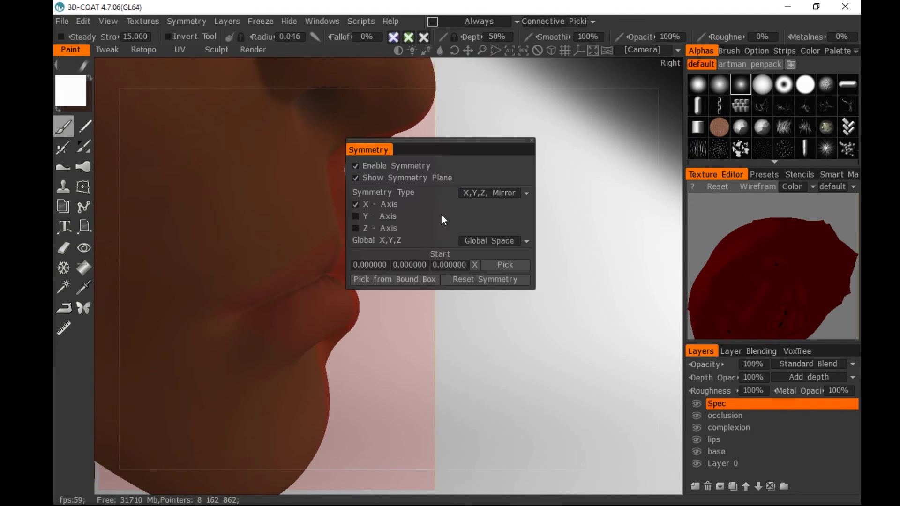
click(371, 162)
click(356, 166)
click(356, 178)
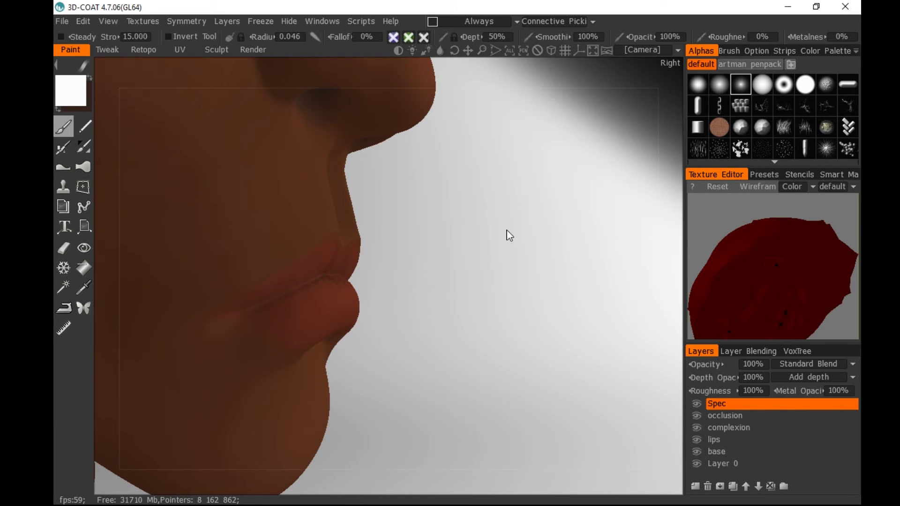
Enable the brush's gloss channel and paint gloss over the upper and lower lips with a 0.046 radius
right_drag(506, 235, 425, 230)
drag(424, 231, 470, 229)
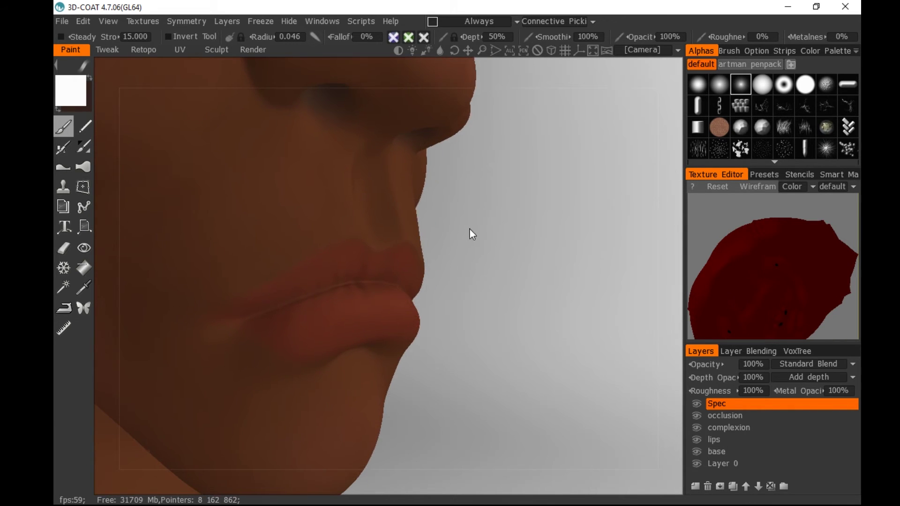
click(424, 38)
drag(331, 259, 283, 305)
key(ctrl+z)
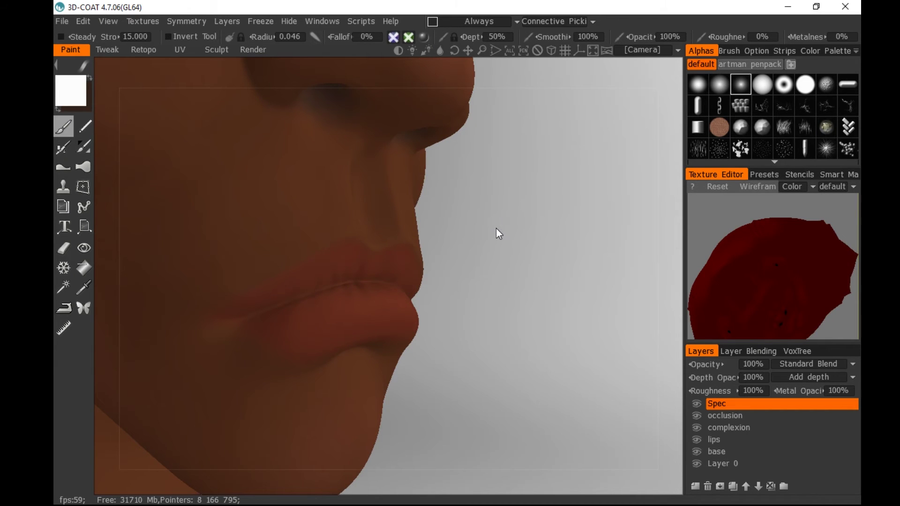
mouse_move(351, 263)
mouse_down()
mouse_move(344, 255)
mouse_move(328, 261)
mouse_move(263, 298)
mouse_move(325, 261)
mouse_move(271, 297)
mouse_move(352, 262)
mouse_move(365, 269)
mouse_up()
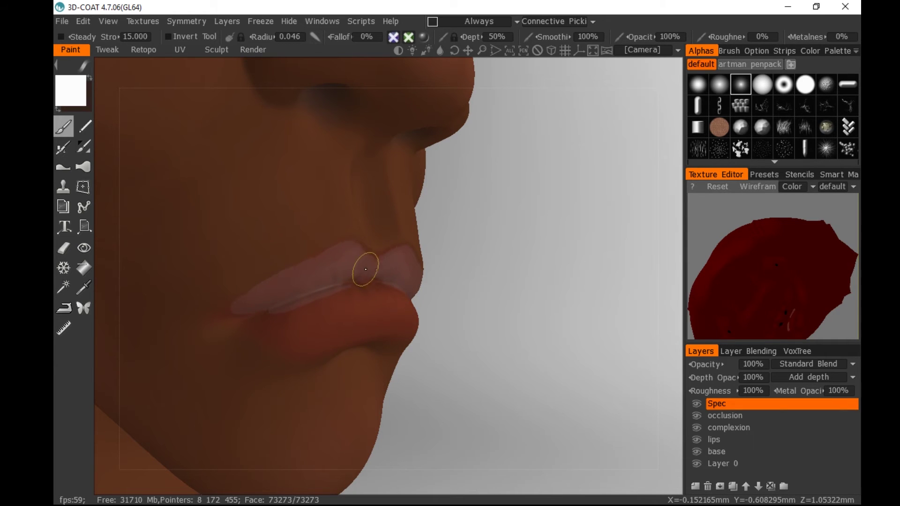
mouse_move(464, 270)
mouse_down()
mouse_move(488, 269)
mouse_move(349, 260)
mouse_up()
drag(265, 300, 261, 314)
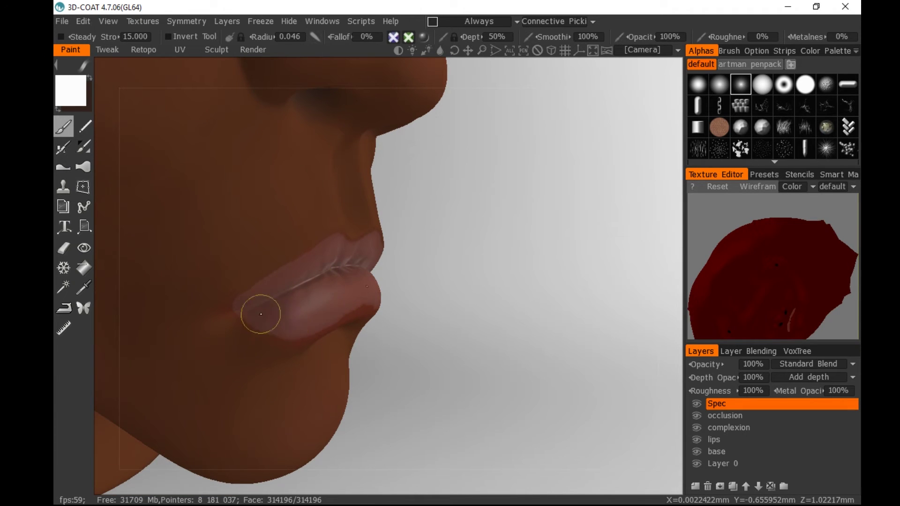
Reduce the brush radius to 0.030 and fill in the gloss along the lip edges and mouth corners
drag(516, 300, 421, 302)
drag(311, 353, 362, 355)
key(bracketleft)
key(bracketleft)
key(bracketleft)
key(bracketleft)
click(312, 267)
mouse_move(572, 323)
mouse_down()
mouse_move(623, 339)
mouse_move(610, 323)
mouse_up()
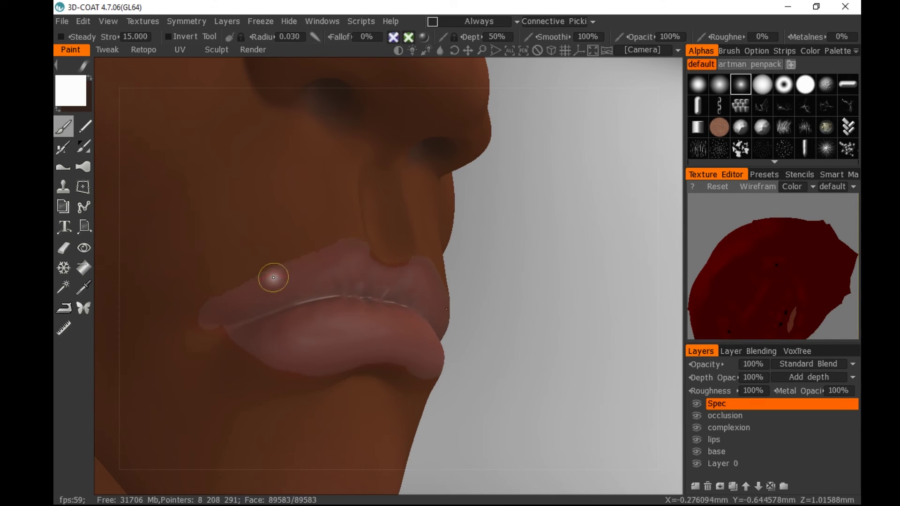
drag(497, 263, 459, 268)
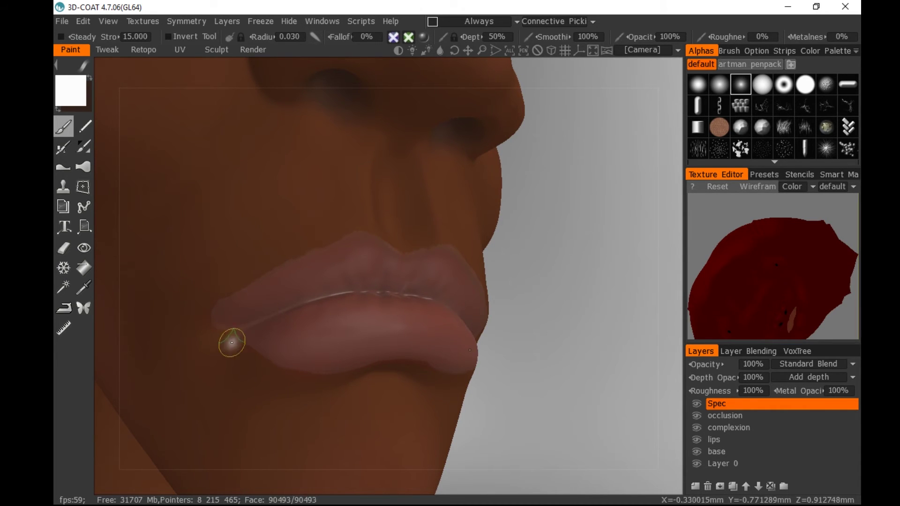
Examine the gloss painted on the lips against the whole head from both three-quarter sides
scroll(592, 300, down, 8)
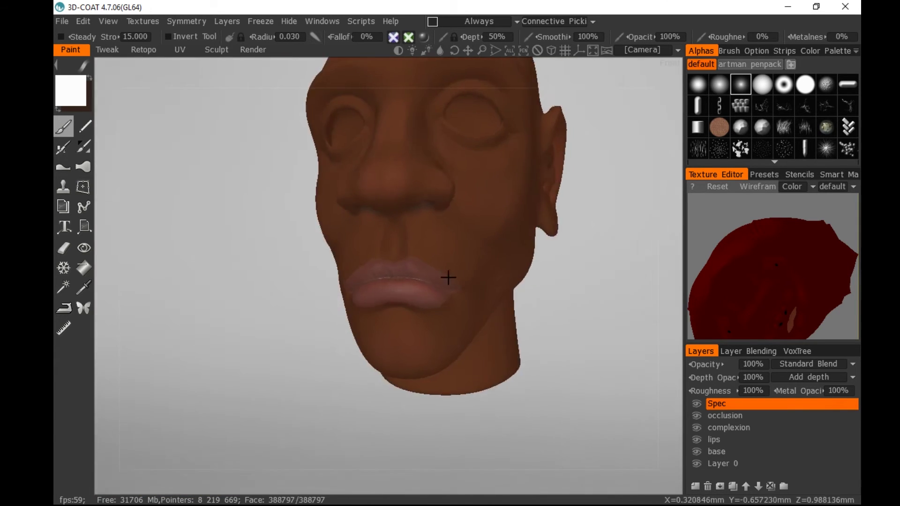
alt+drag(448, 277, 561, 285)
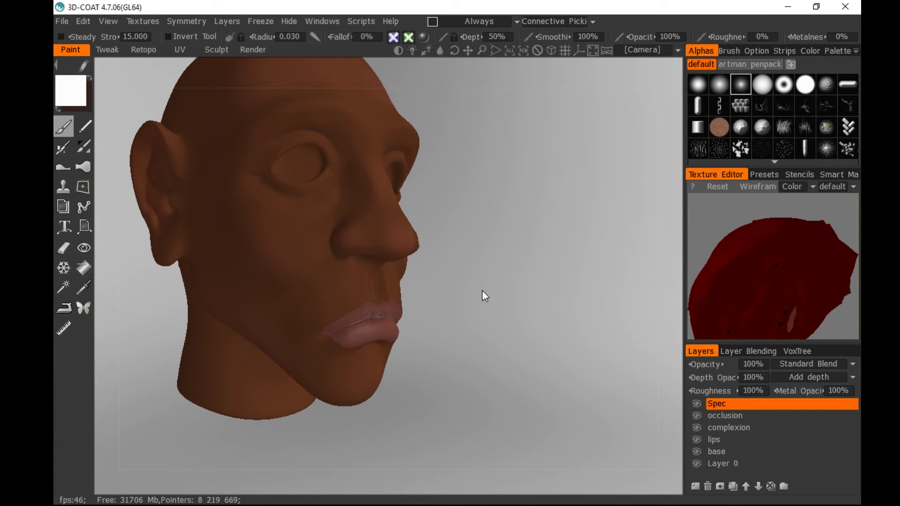
alt+middle_drag(466, 286, 536, 324)
alt+right_drag(536, 323, 534, 238)
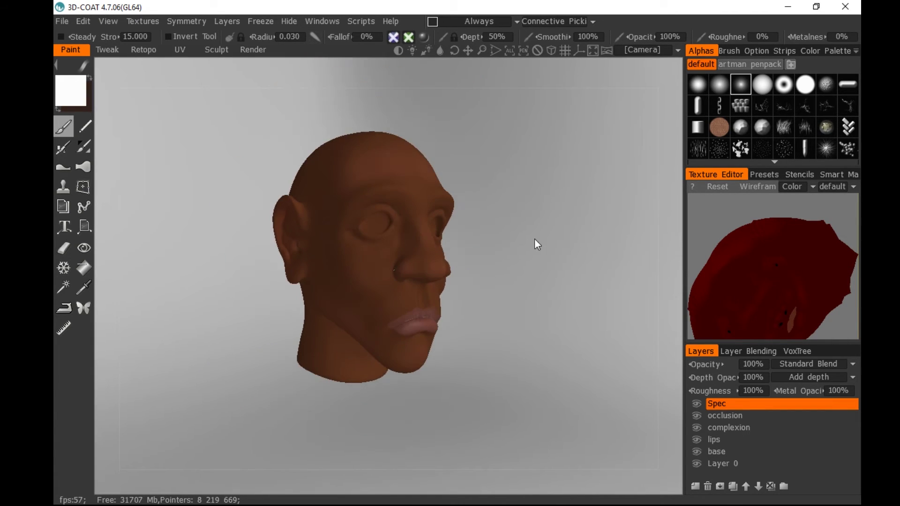
alt+drag(524, 245, 510, 213)
alt+right_drag(510, 213, 520, 246)
alt+middle_drag(520, 246, 510, 265)
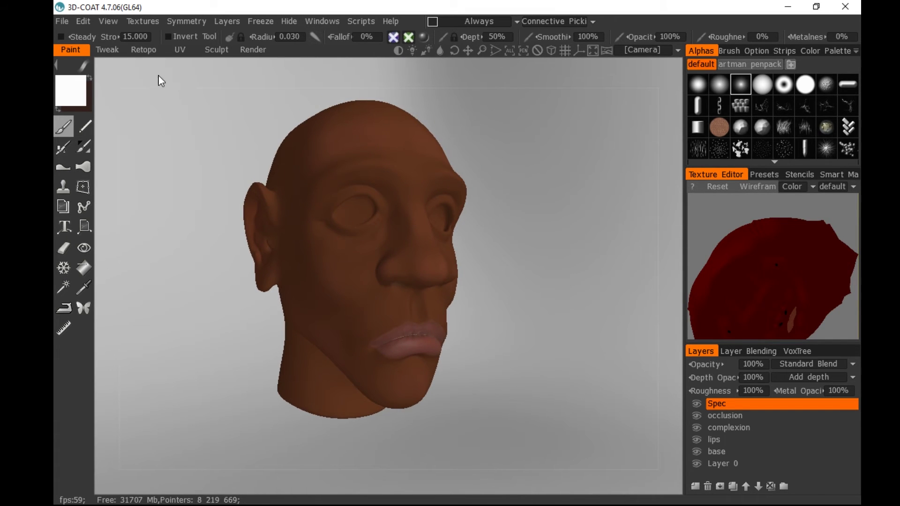
Start an export of objects and textures with the output mesh named darkskin in the Tutorials project's sourceimages\Darkskin folder
click(63, 22)
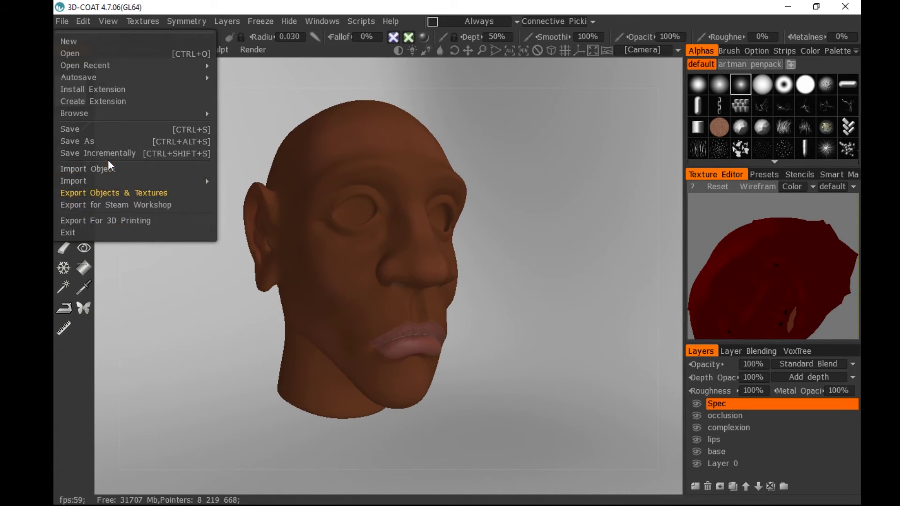
click(105, 192)
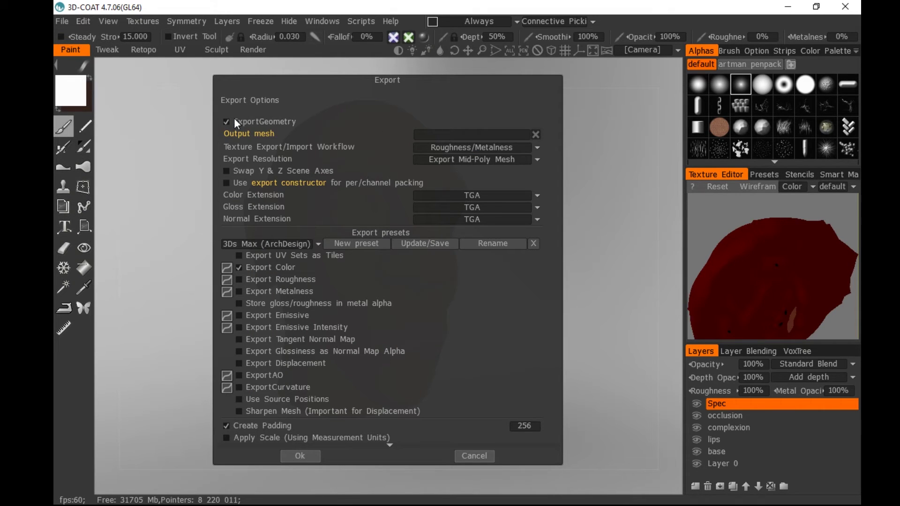
click(433, 134)
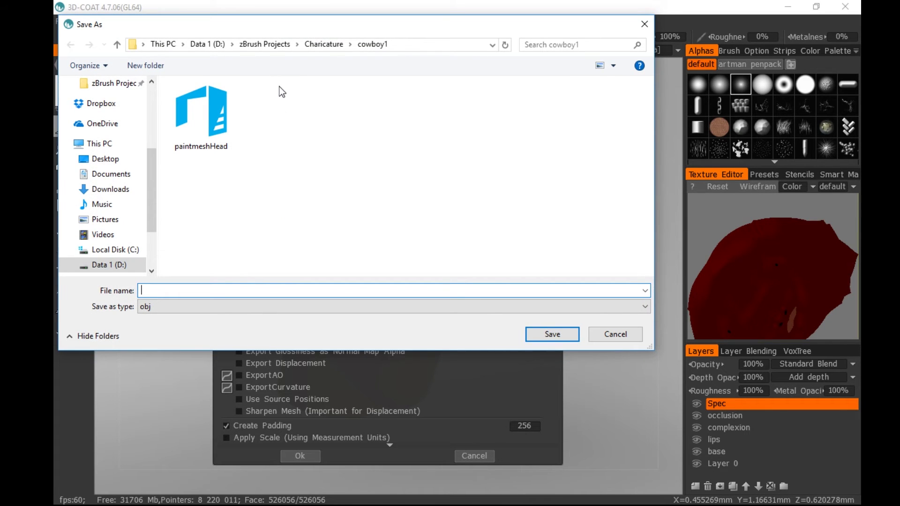
drag(152, 187, 158, 131)
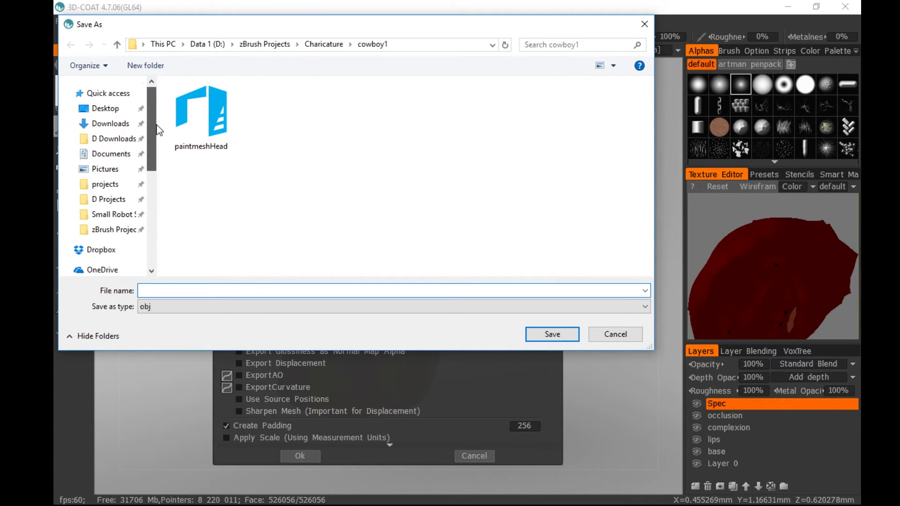
click(108, 185)
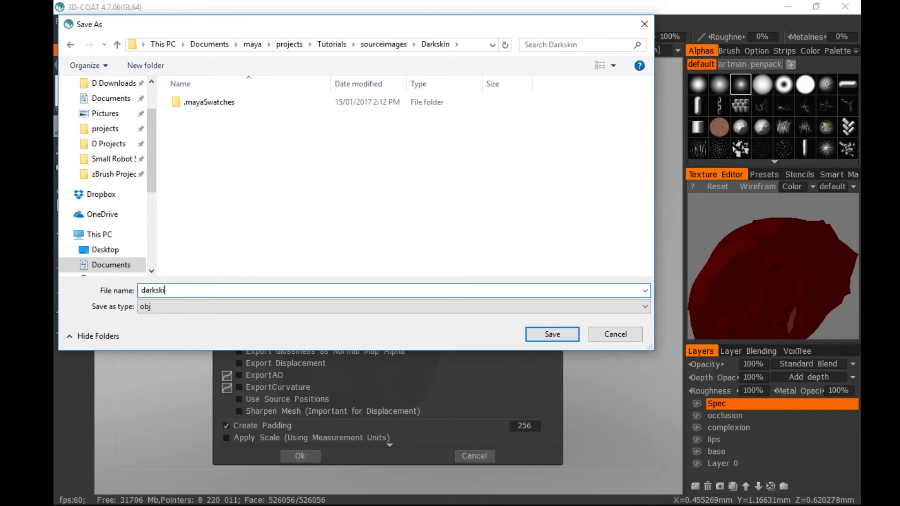
click(566, 333)
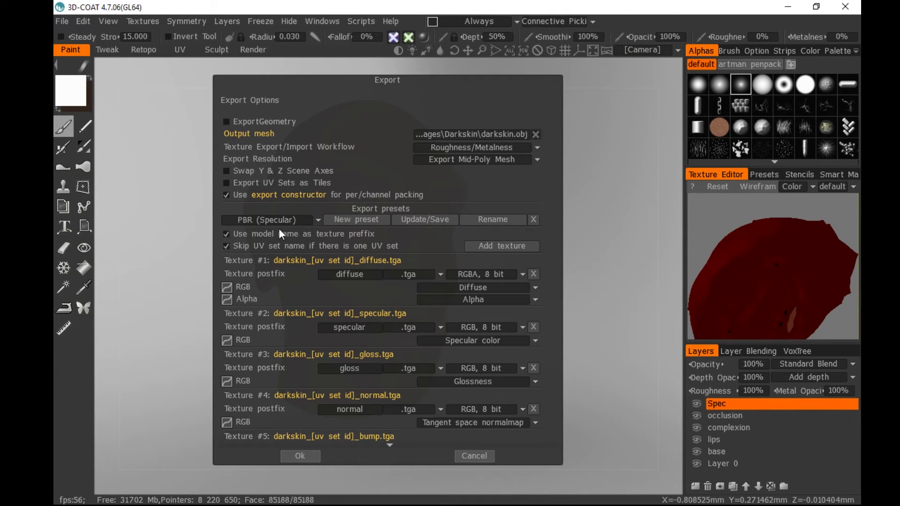
Remove the normal, bump and ao textures from the PBR (Specular) preset and export only the diffuse, specular and gloss maps
click(252, 221)
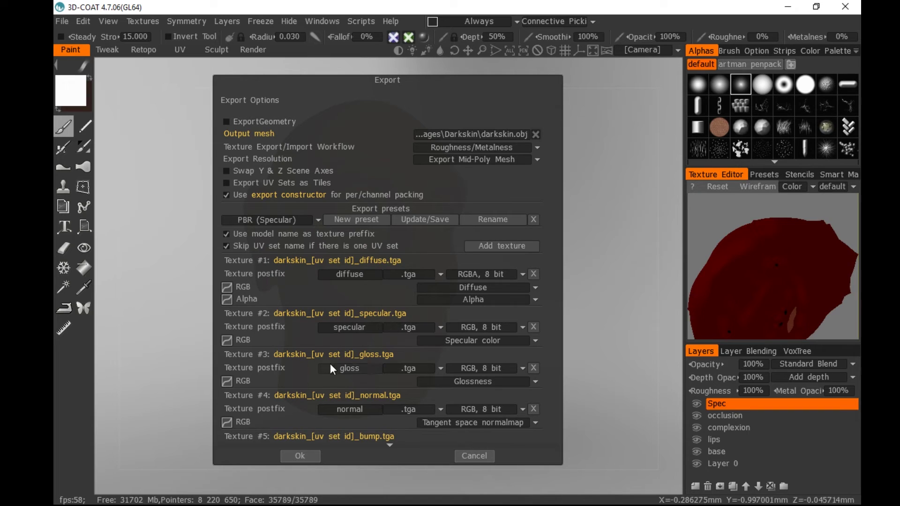
click(534, 409)
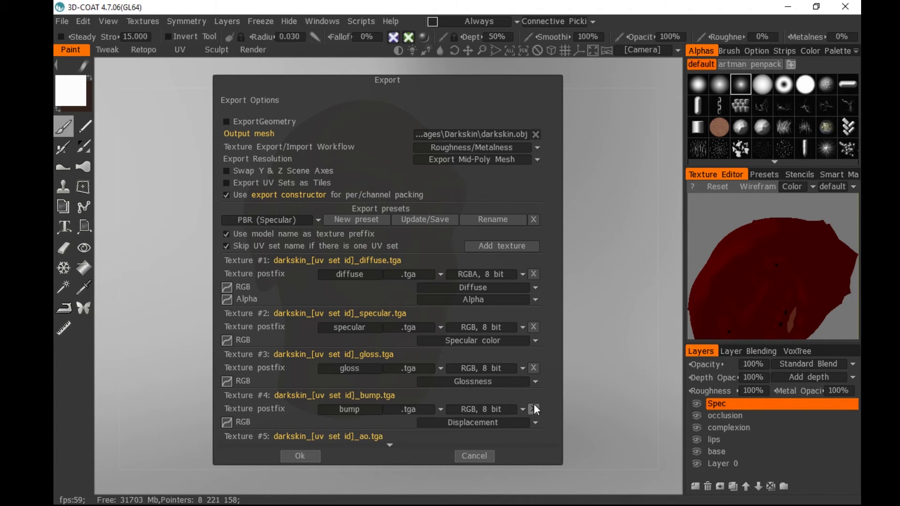
click(534, 409)
click(534, 410)
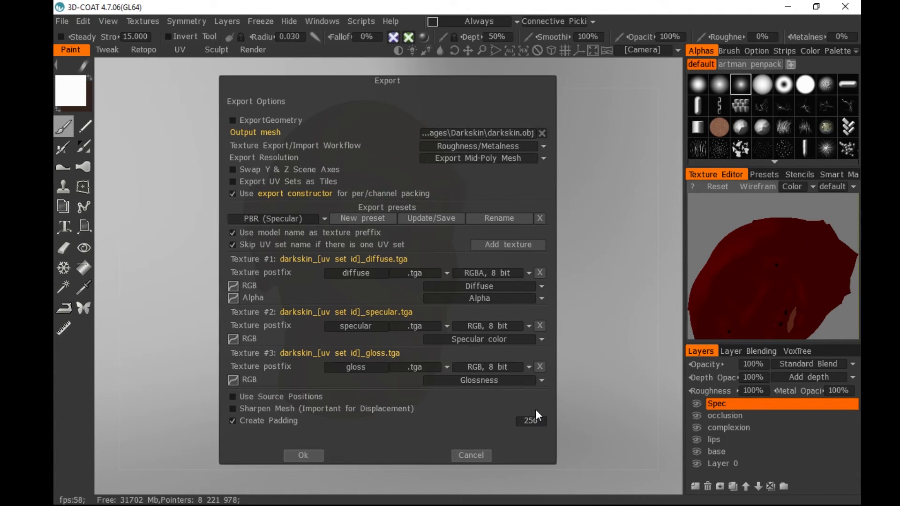
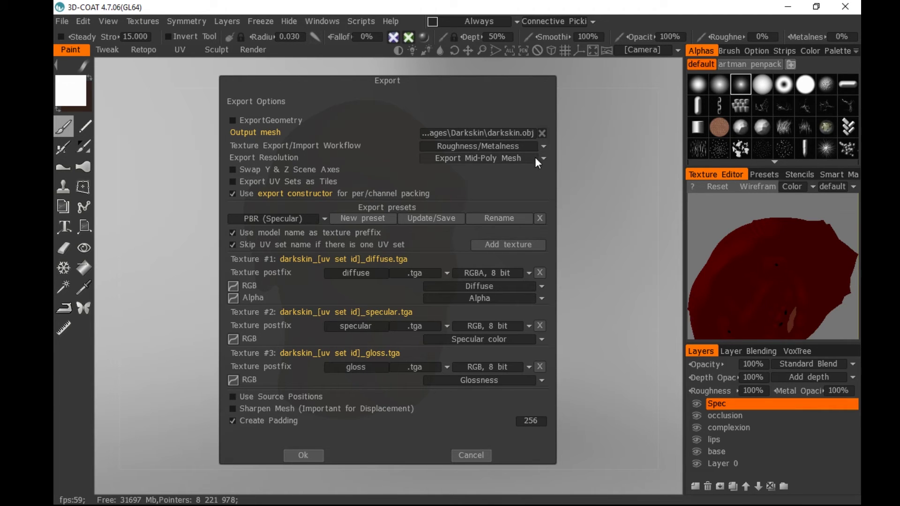
click(497, 160)
click(303, 454)
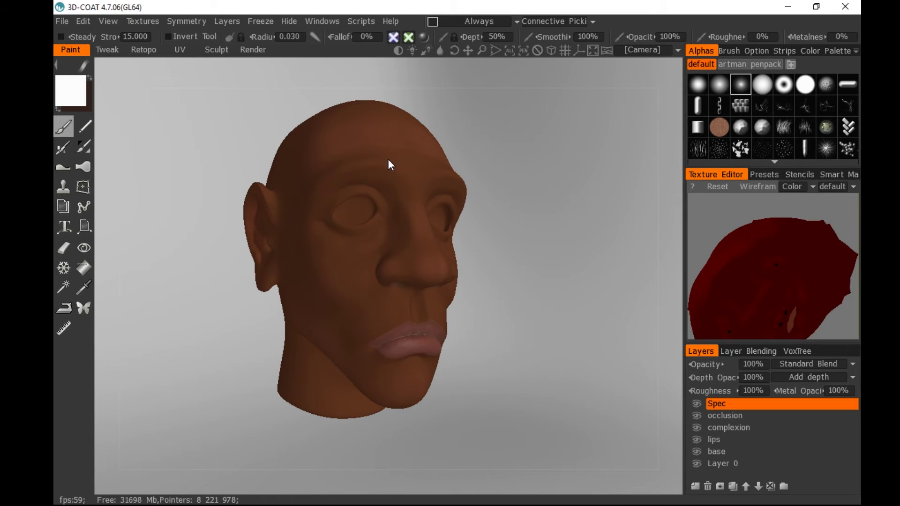
middle_drag(523, 171, 543, 196)
right_drag(542, 194, 546, 205)
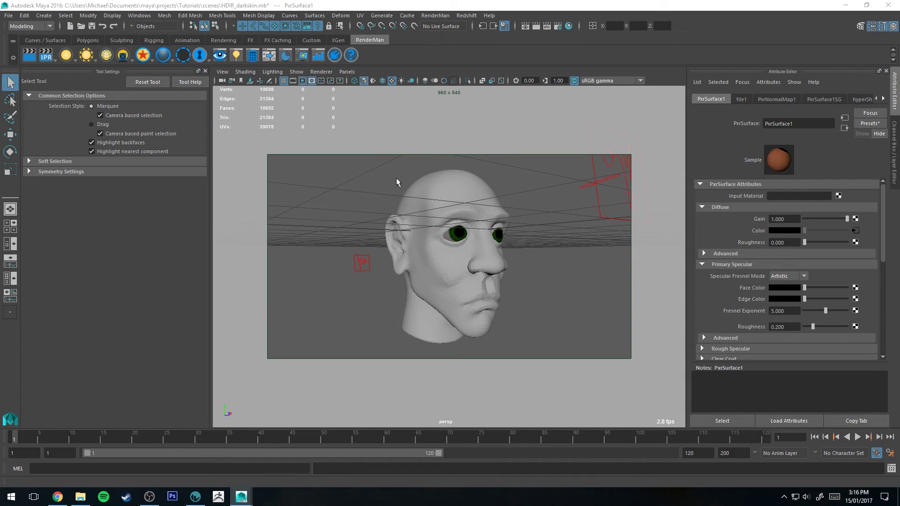
Switch to Maya and examine the head model in the HDIR_darkskin scene from slightly different angles
click(390, 190)
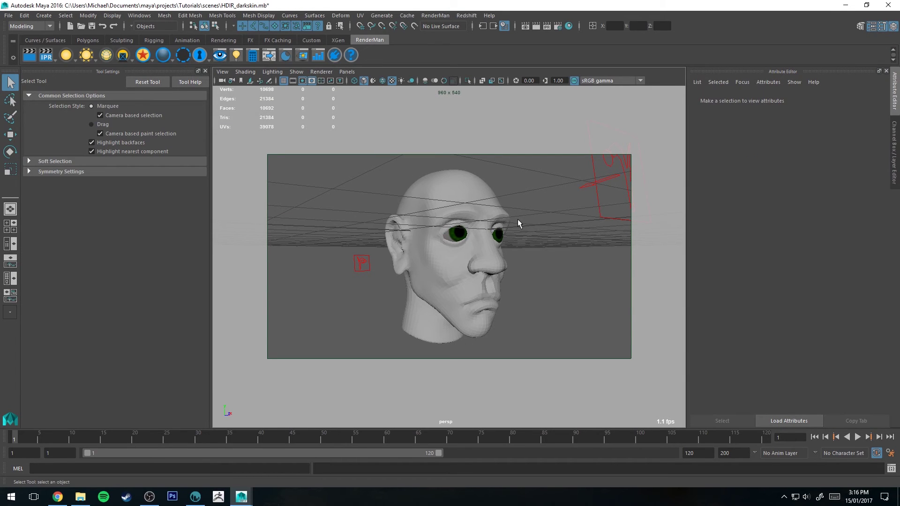
click(498, 238)
click(514, 223)
click(468, 193)
click(519, 179)
alt+drag(519, 179, 467, 173)
alt+right_drag(489, 227, 494, 246)
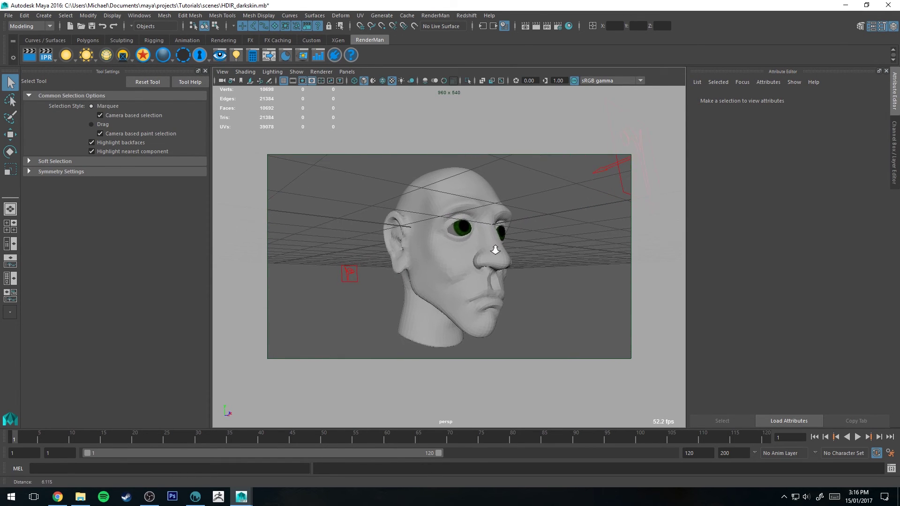
alt+drag(502, 218, 497, 214)
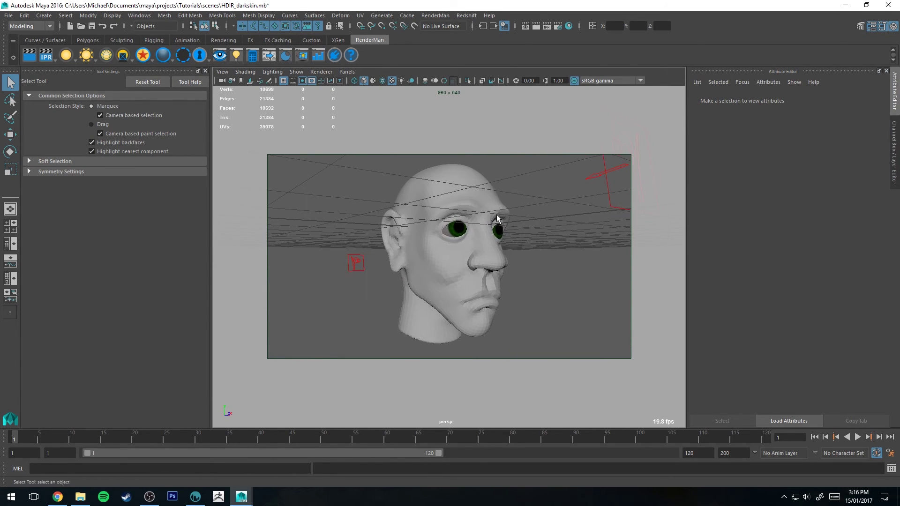
Select the head mesh and check its RenderMan subdivision settings
click(470, 184)
click(404, 172)
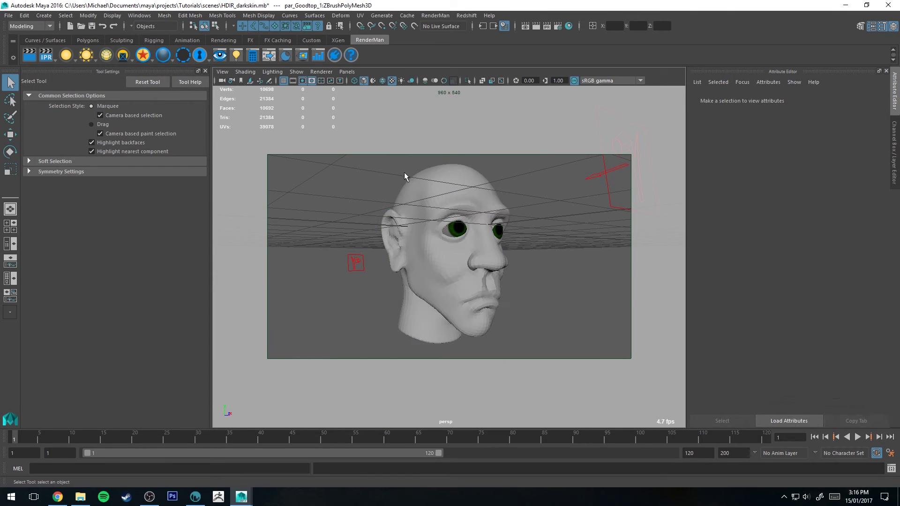
click(474, 181)
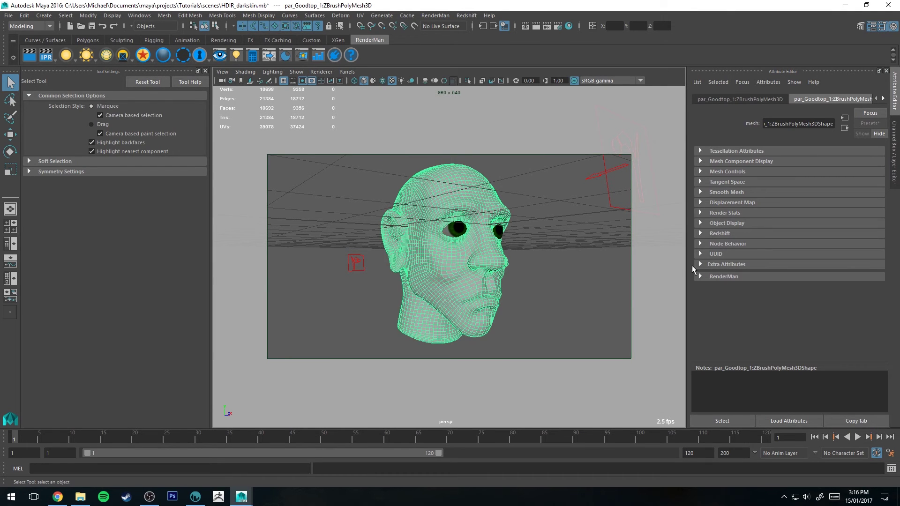
click(708, 277)
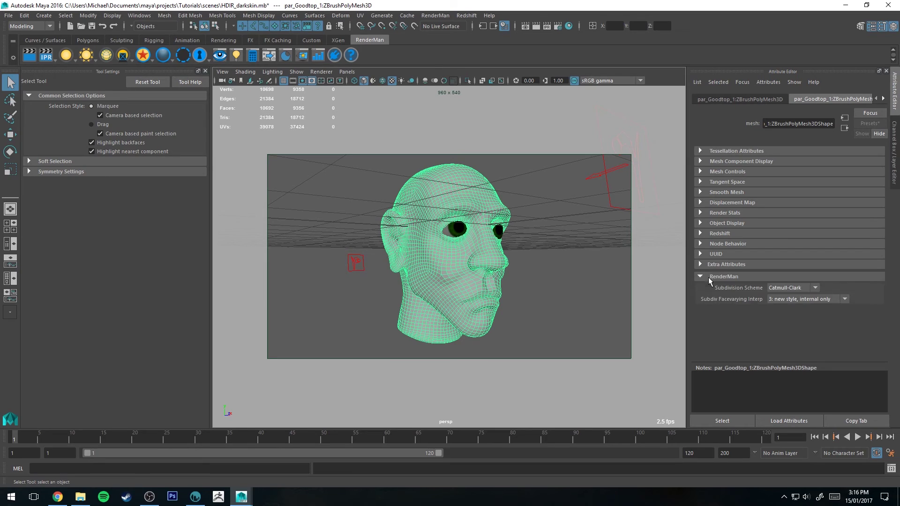
click(737, 277)
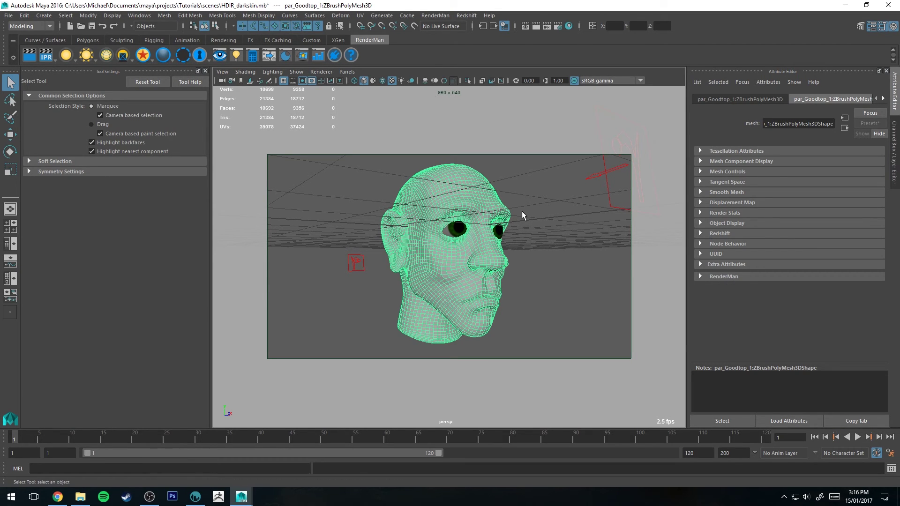
Frame the head closer in the perspective view and assign a new PxrSurface material to the head mesh
alt+middle_drag(527, 205, 539, 195)
alt+right_drag(538, 195, 541, 205)
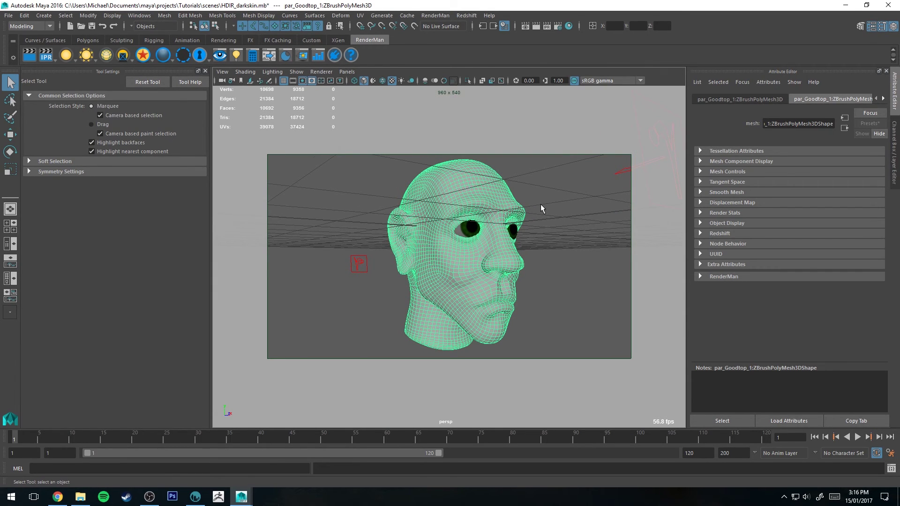
click(538, 188)
click(471, 184)
click(143, 55)
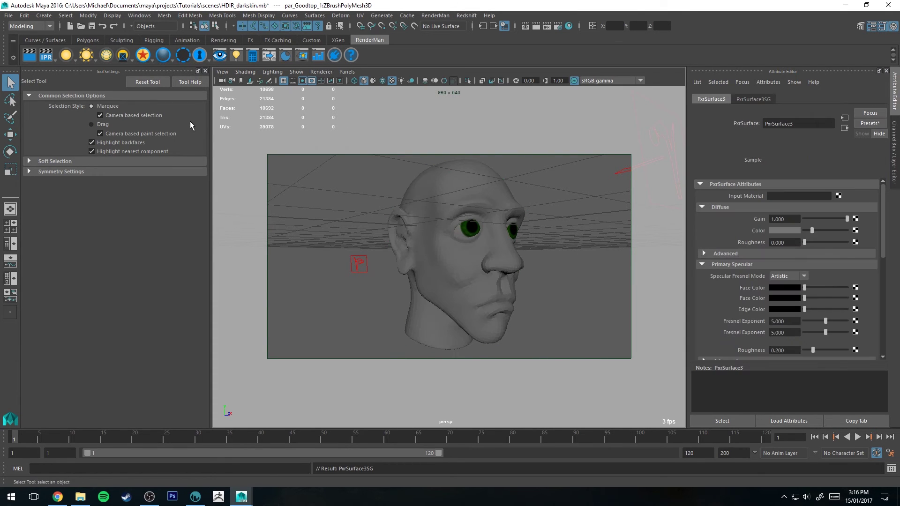
Open the Hypershade and rename the head's new surface material PxrSkin
drag(0, 28, 552, 1)
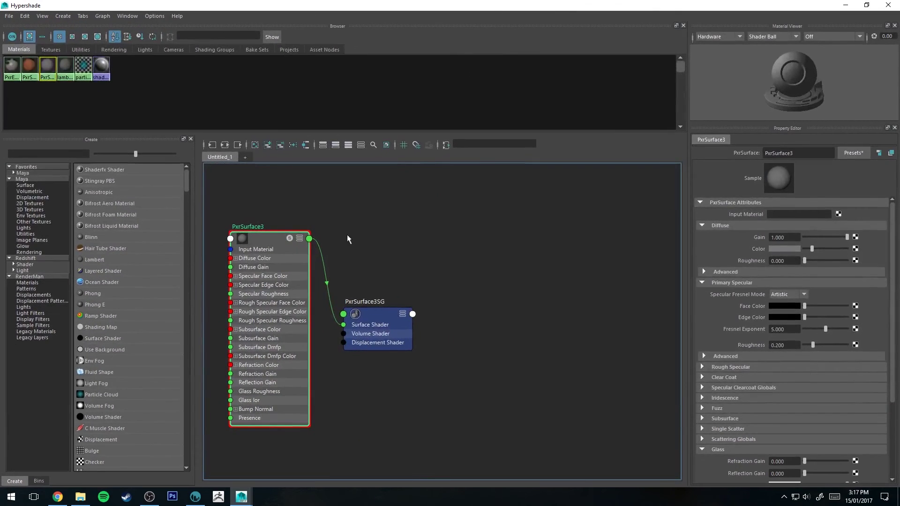
alt+middle_drag(292, 235, 415, 223)
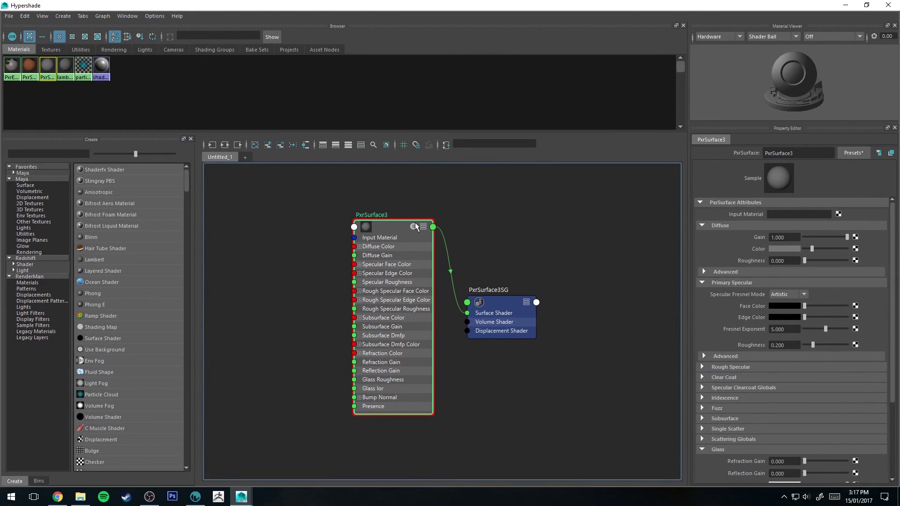
click(804, 155)
text(P)
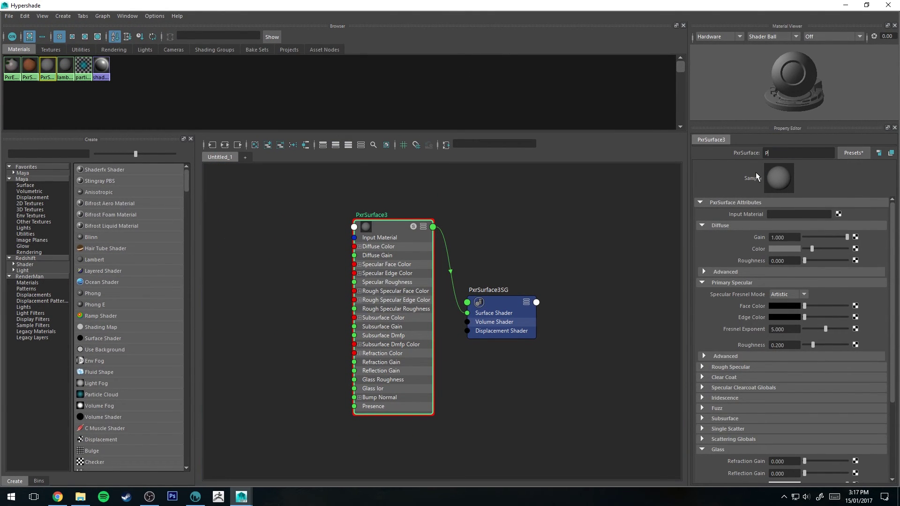
text(xrSkin)
key(Return)
Add a file texture to PxrSkin's diffuse gain and load darkskin_diffuse.tga from the project's sourceimages\Darkskin folder
click(855, 237)
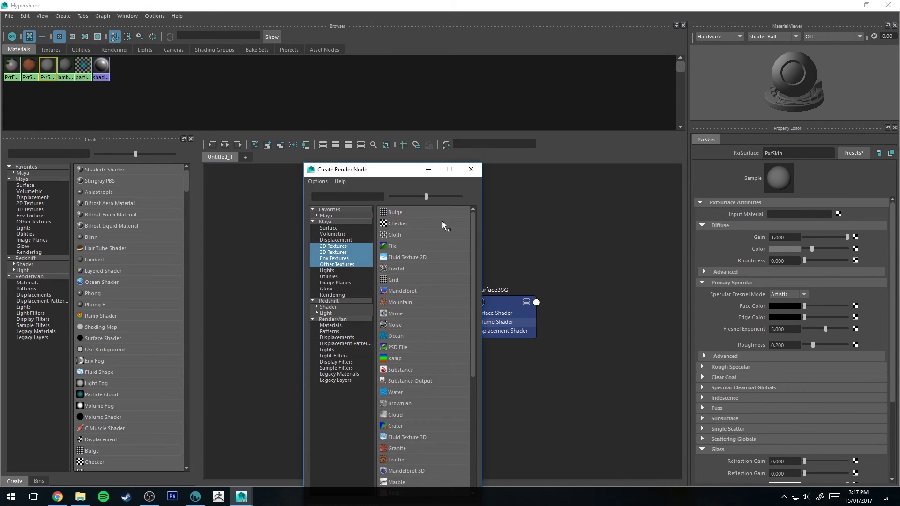
click(393, 246)
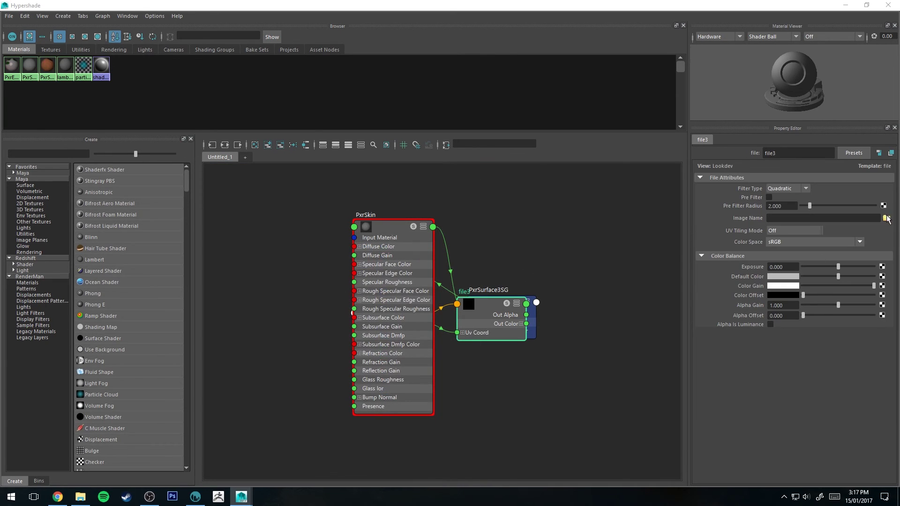
click(886, 218)
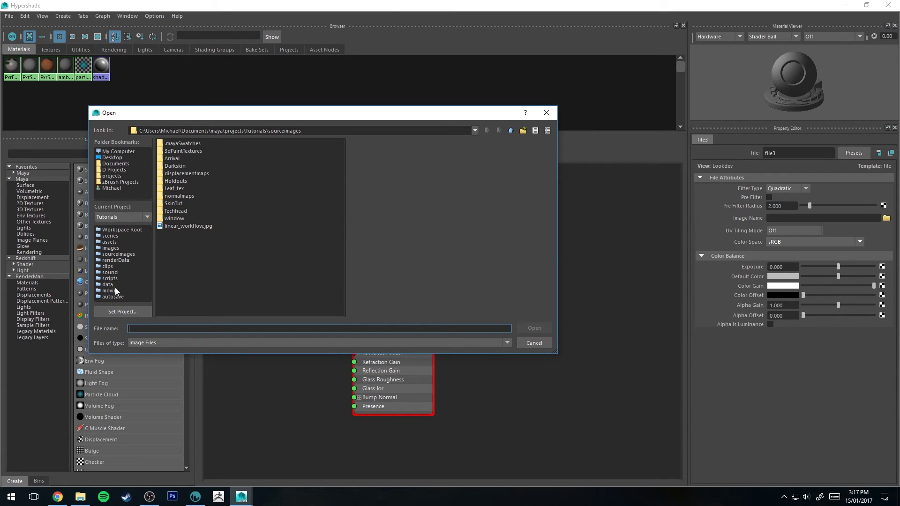
click(115, 254)
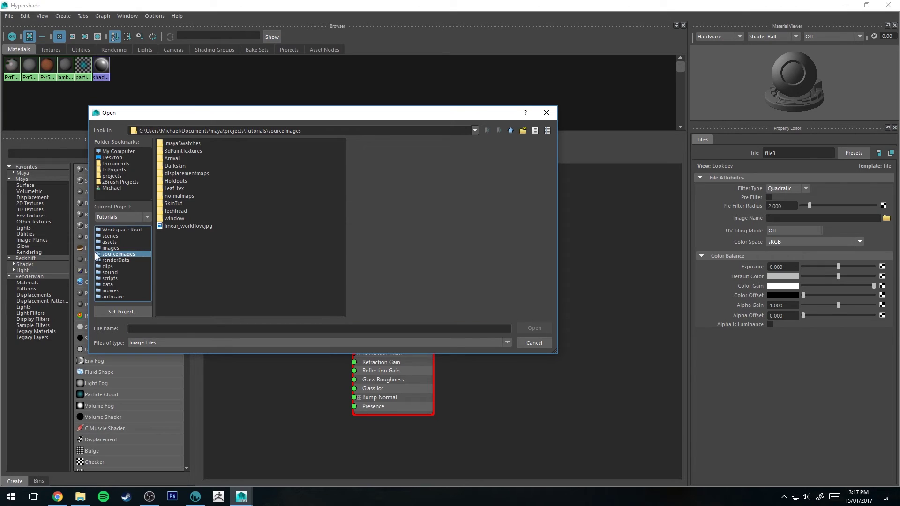
double_click(175, 166)
click(197, 151)
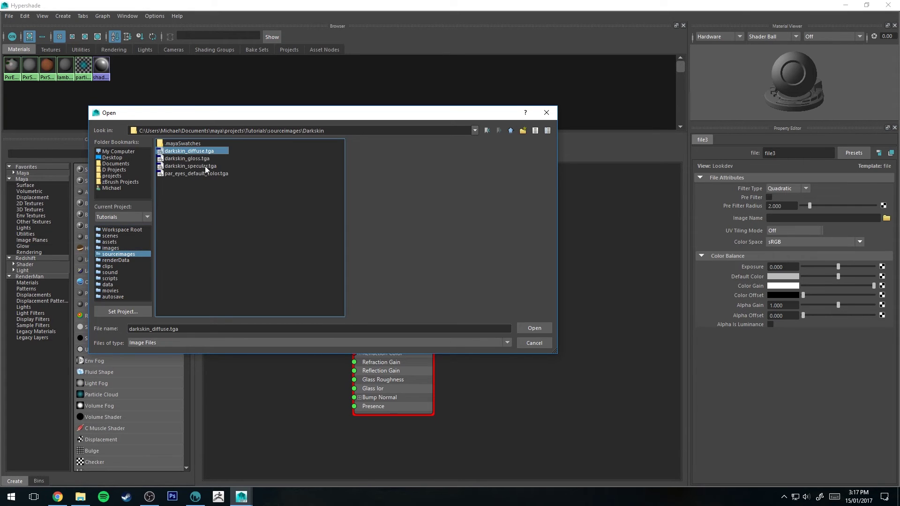
click(535, 328)
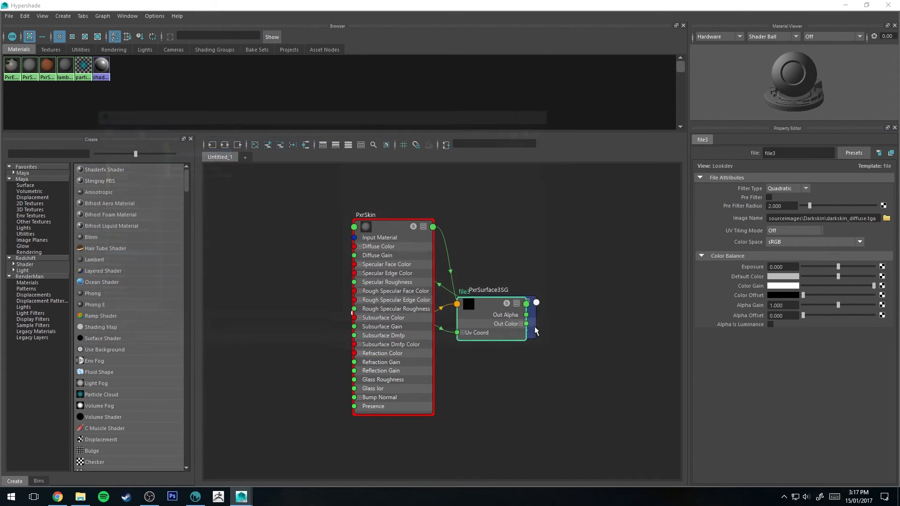
Search the node list for norm, add a PxrNormalMap node and connect its result to PxrSkin's Bump Normal
click(387, 223)
click(69, 151)
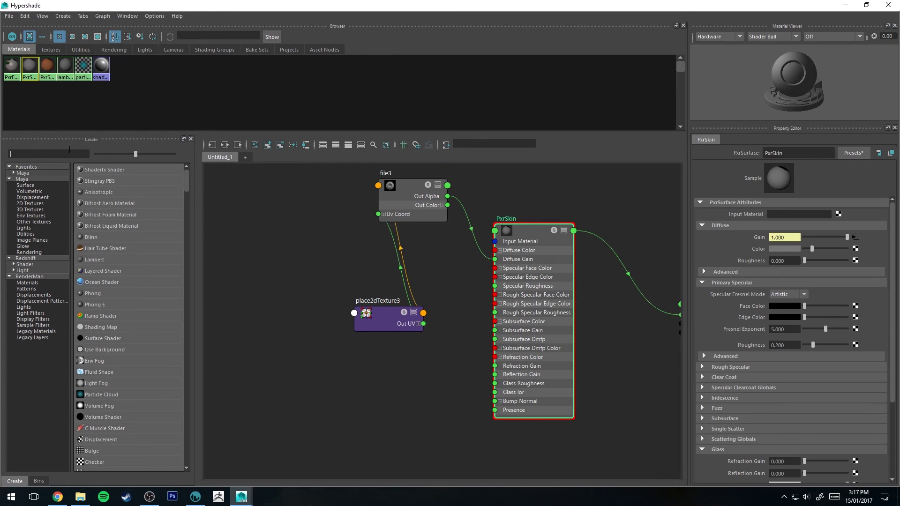
text(norm)
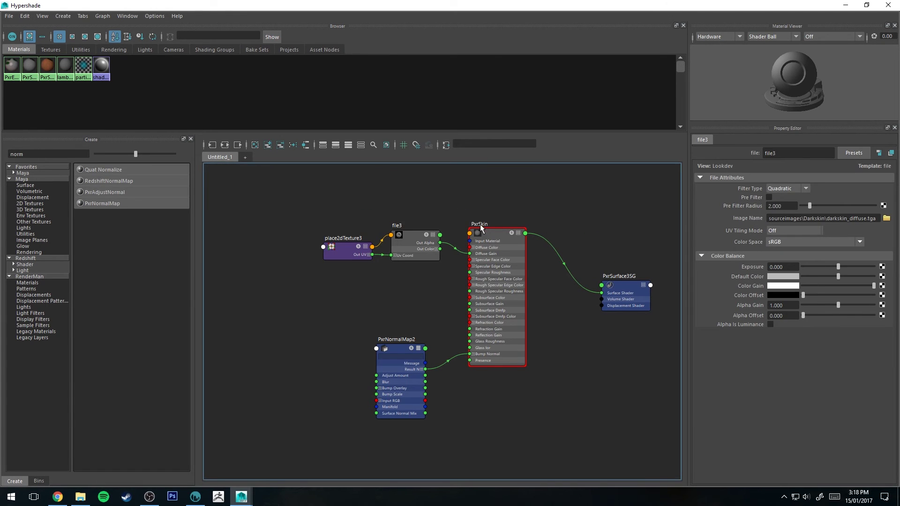
Disconnect the diffuse texture from PxrSkin's Diffuse Gain and connect its Out Color to Diffuse Color instead
click(491, 236)
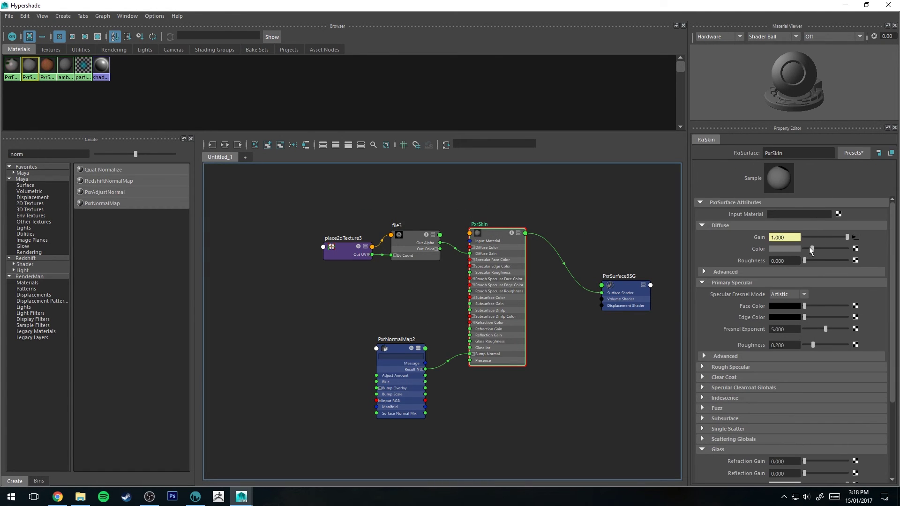
scroll(472, 238, up, 5)
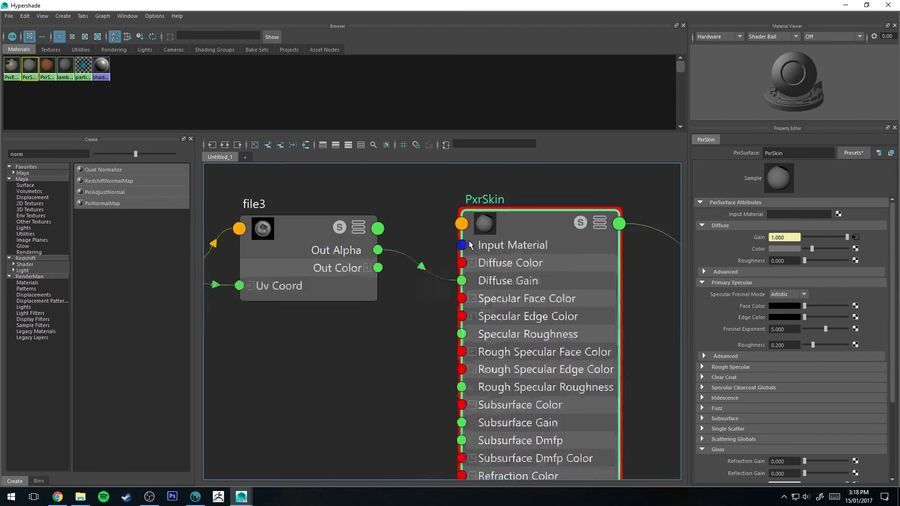
scroll(473, 238, down, 2)
click(436, 263)
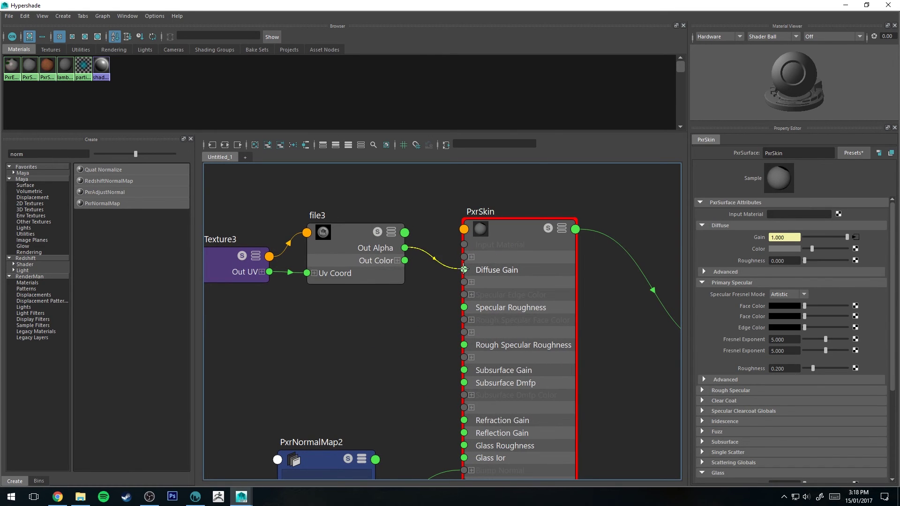
key(Delete)
drag(405, 261, 477, 258)
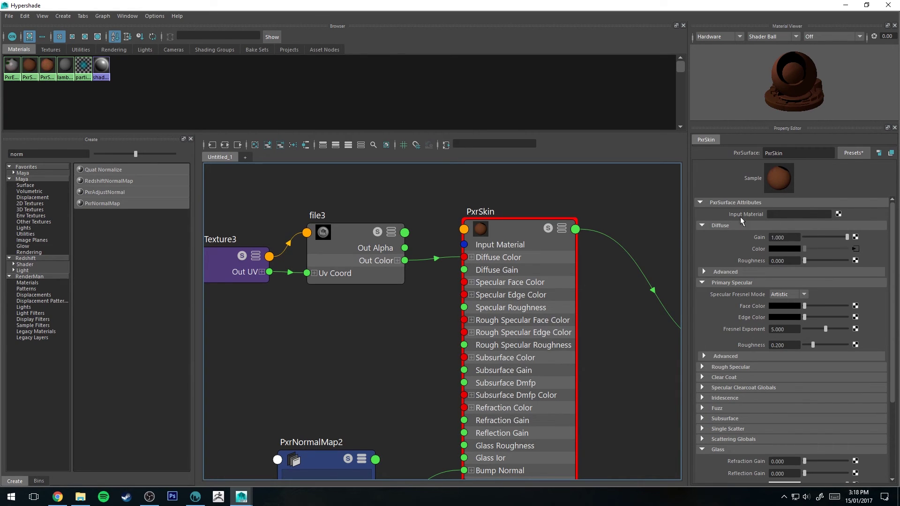
Minimize the Hypershade, start an IPR render of the textured head and inspect the face up close
click(846, 5)
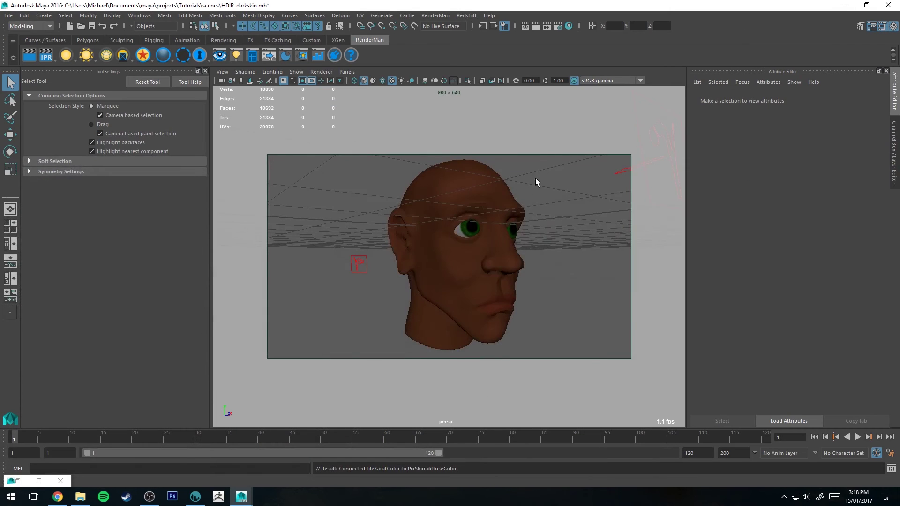
click(558, 196)
alt+drag(559, 195, 493, 191)
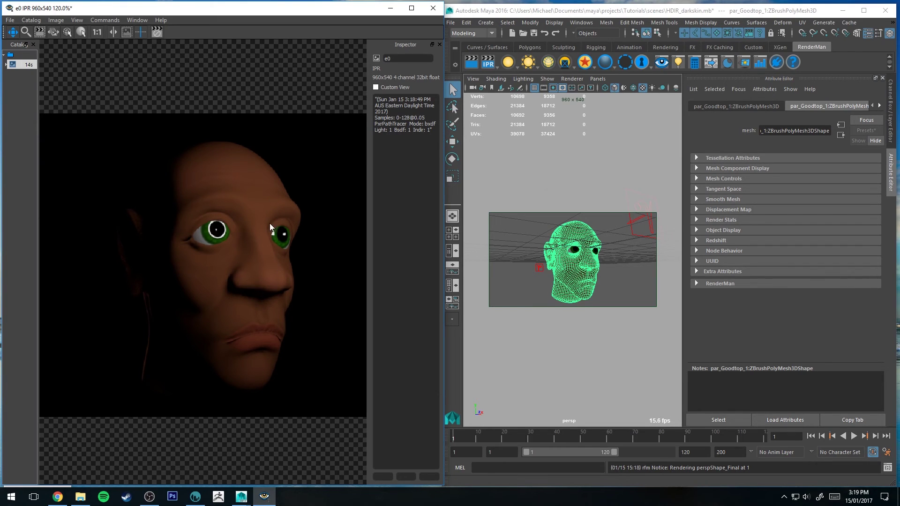
scroll(273, 291, up, 2)
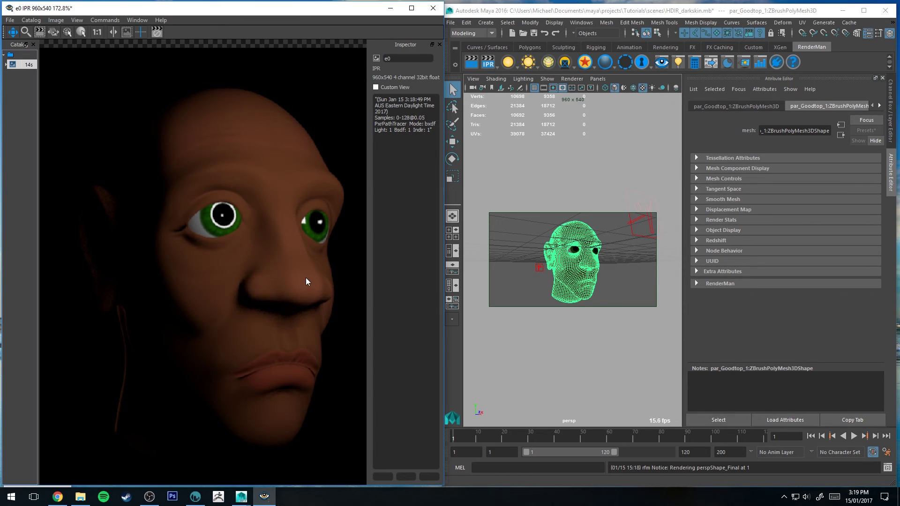
scroll(302, 277, down, 3)
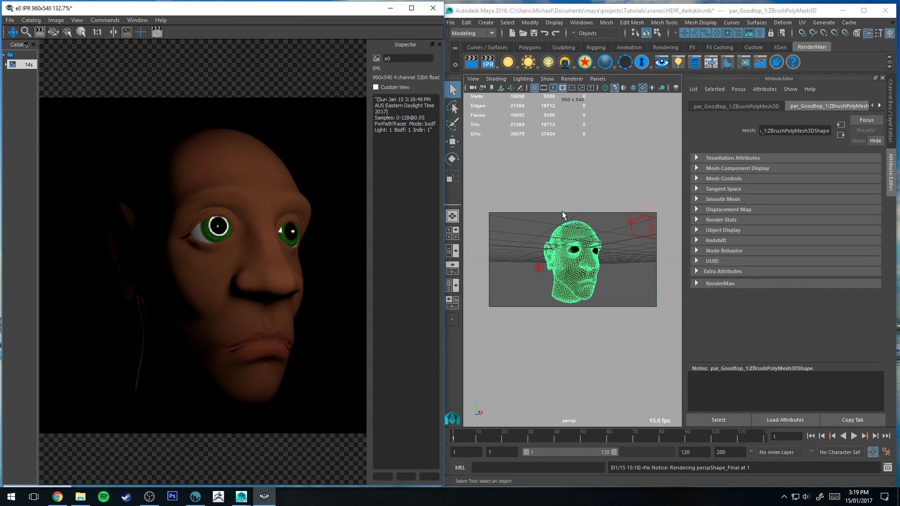
mouse_move(516, 225)
alt+mouse_down()
mouse_move(611, 224)
mouse_move(552, 232)
mouse_move(527, 216)
alt+mouse_up()
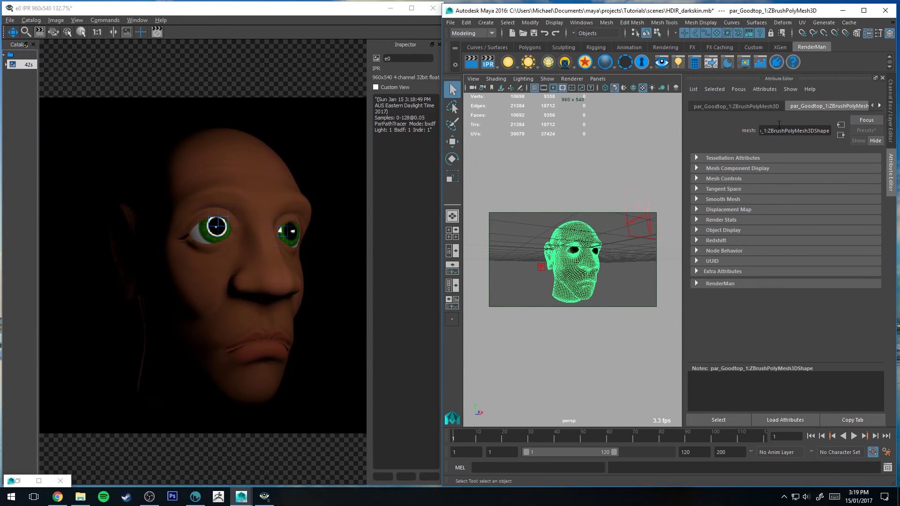
Stop the IPR render and connect the diffuse texture's Out Color to PxrSkin's Subsurface Color as well
right_click(495, 64)
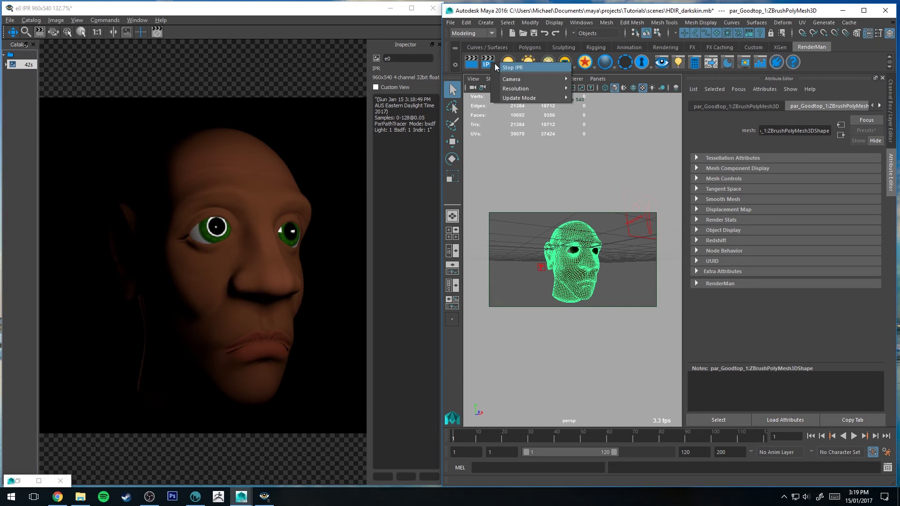
click(496, 66)
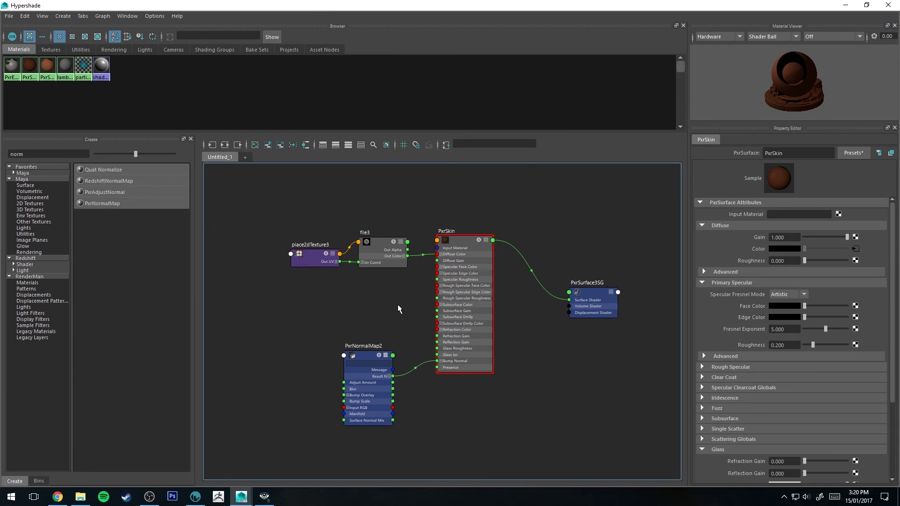
scroll(397, 309, up, 3)
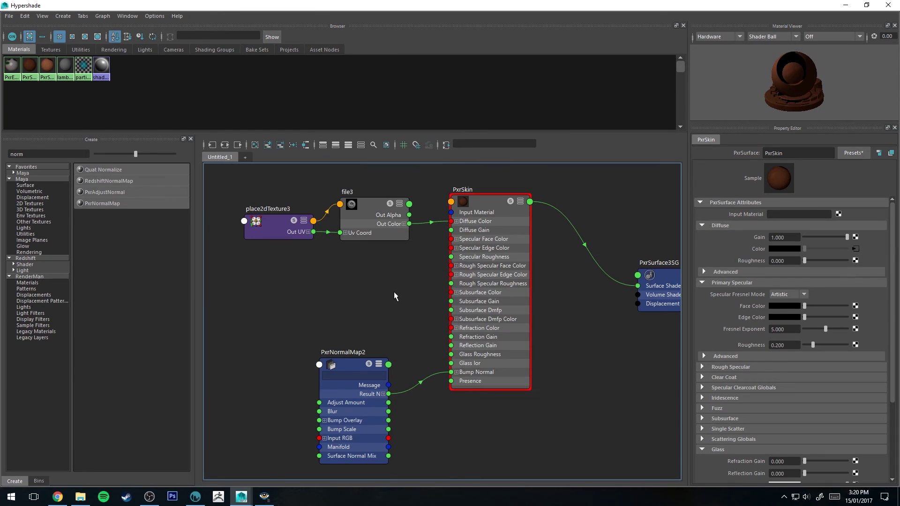
click(364, 209)
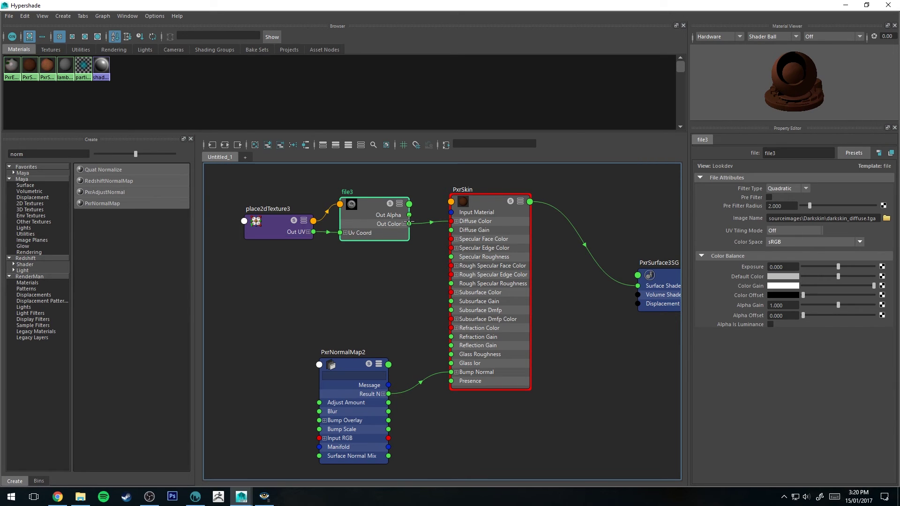
drag(410, 223, 452, 292)
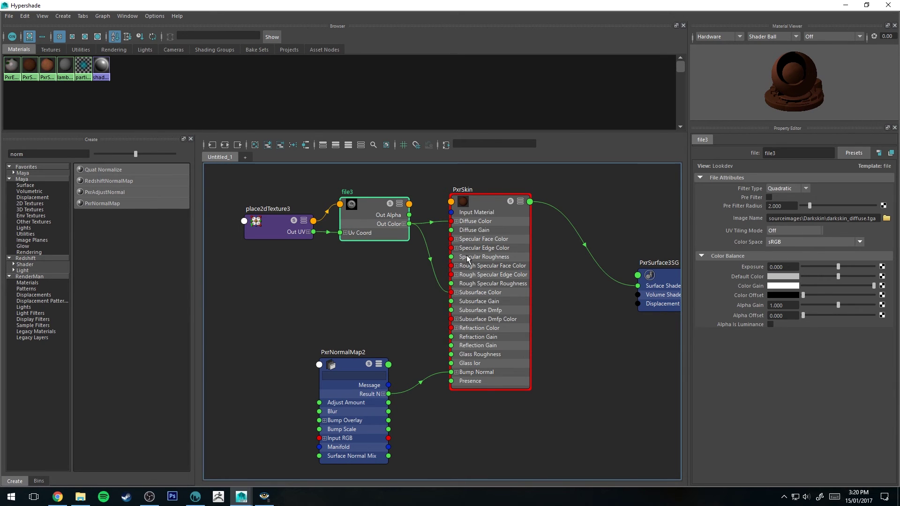
Set PxrSkin's Subsurface Model to DEon Better Dipole and raise the subsurface Gain to 1.000
click(493, 206)
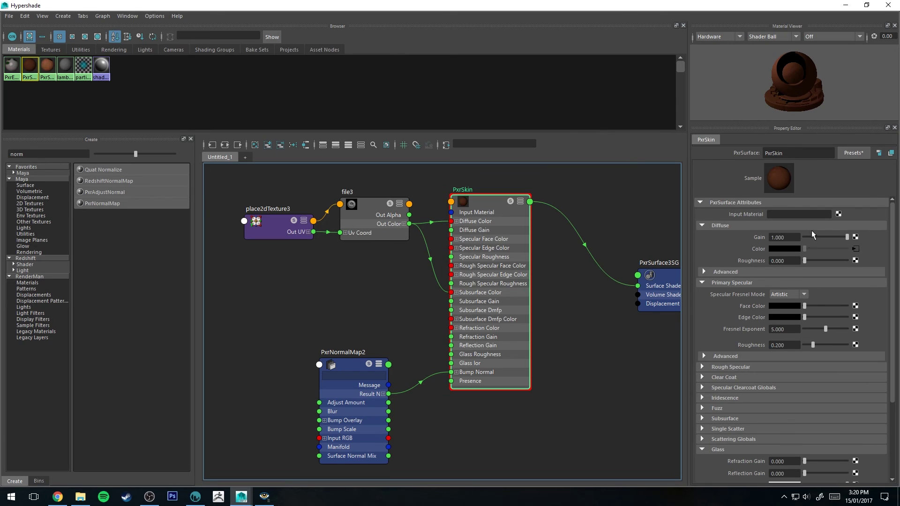
scroll(806, 287, down, 3)
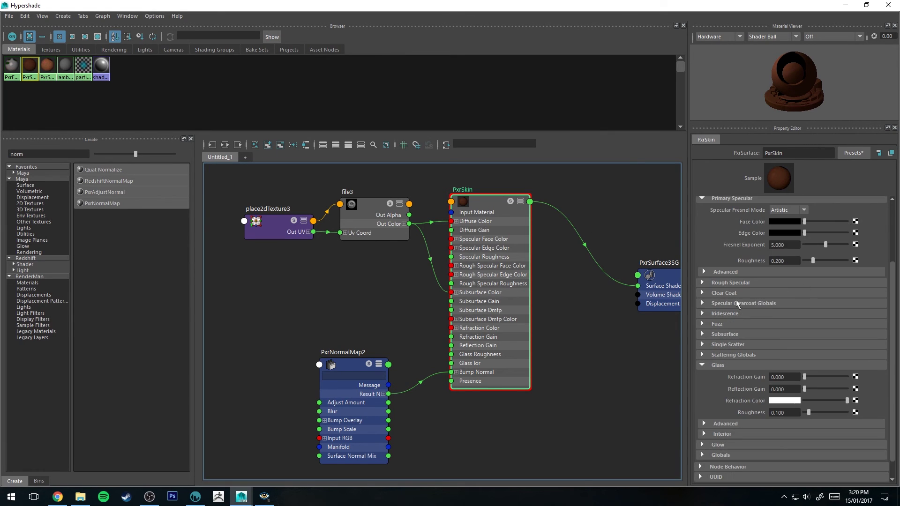
click(702, 366)
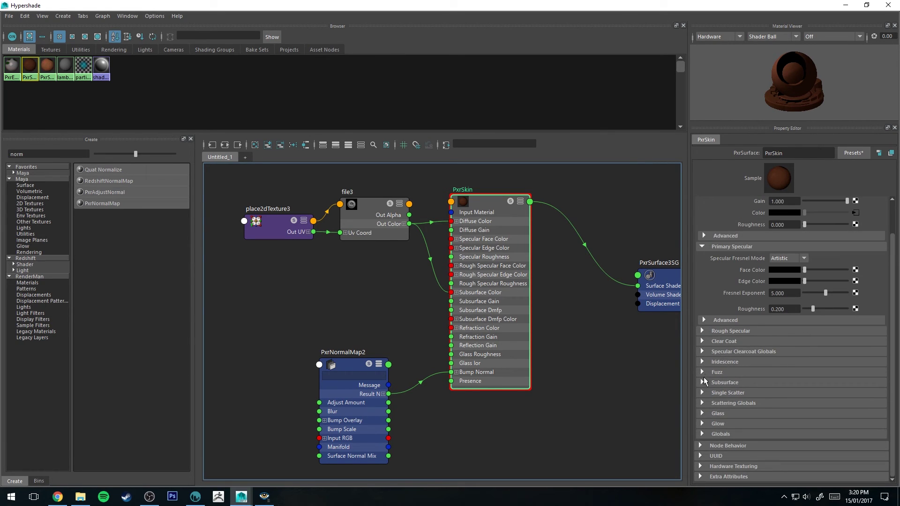
click(703, 380)
scroll(749, 320, down, 3)
click(809, 309)
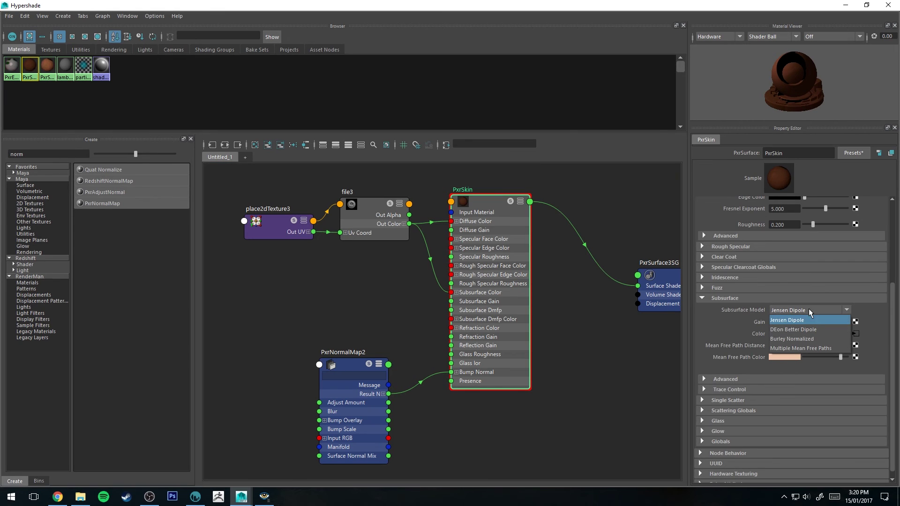
click(814, 330)
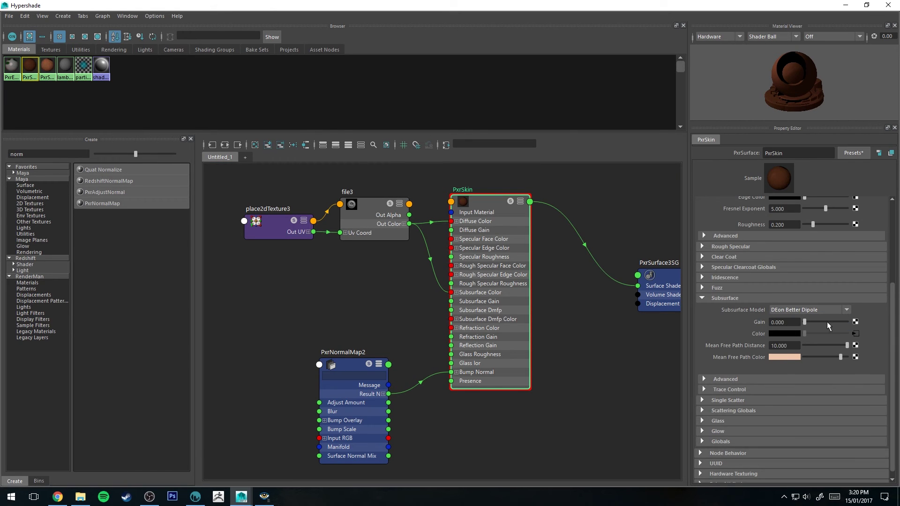
drag(827, 322, 849, 322)
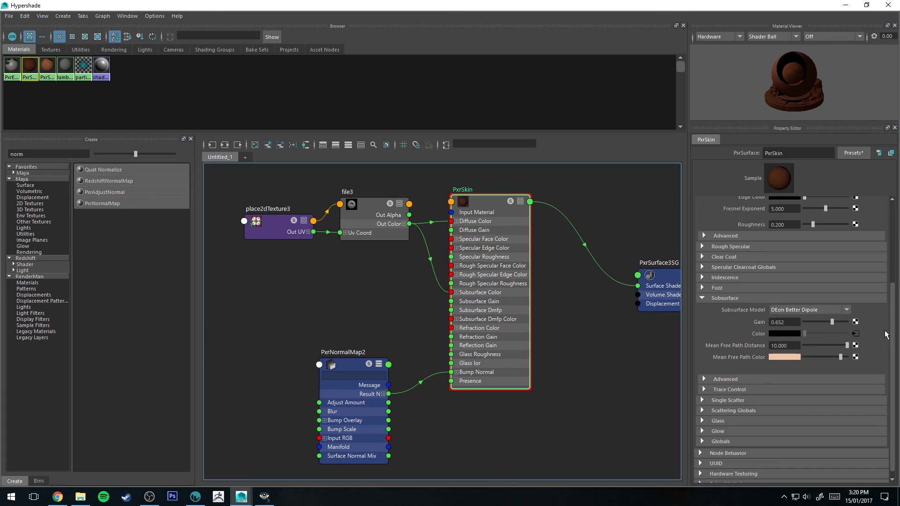
Change PxrSkin's subsurface Mean Free Path Color to a deep crimson red
click(776, 356)
click(780, 356)
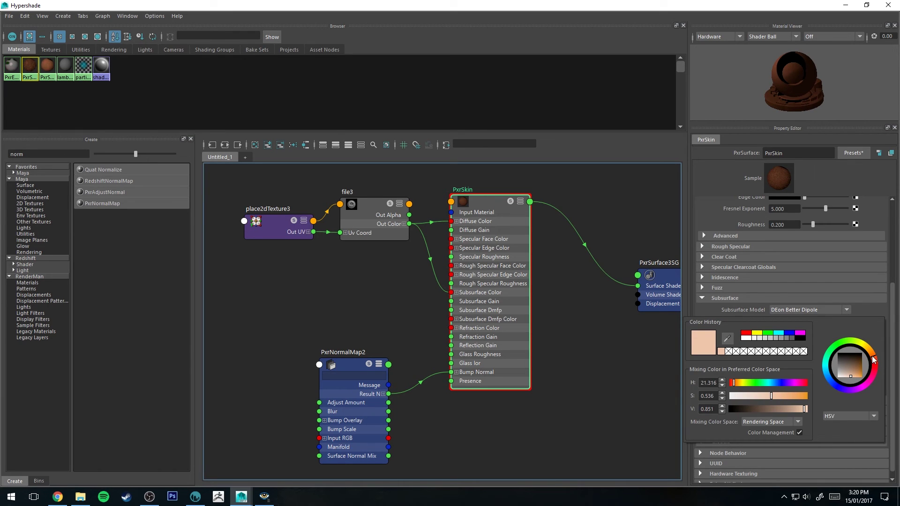
drag(874, 360, 879, 368)
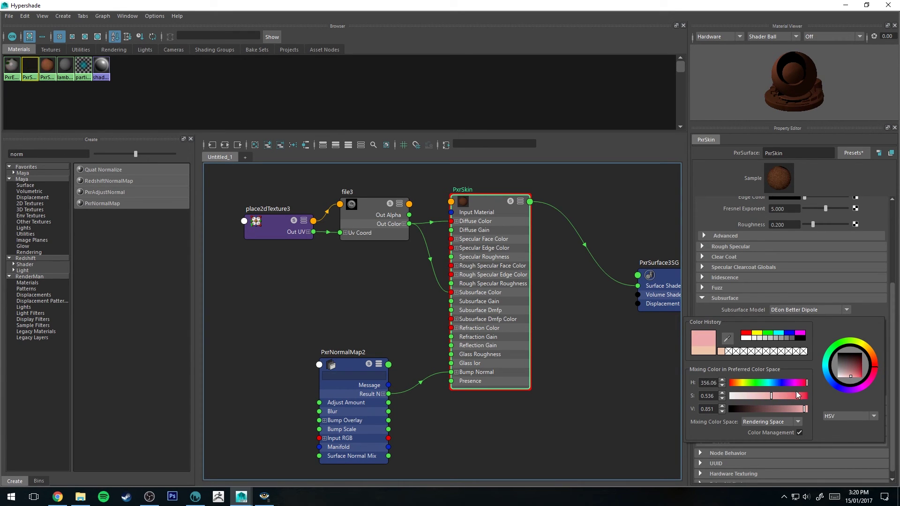
drag(771, 395, 821, 412)
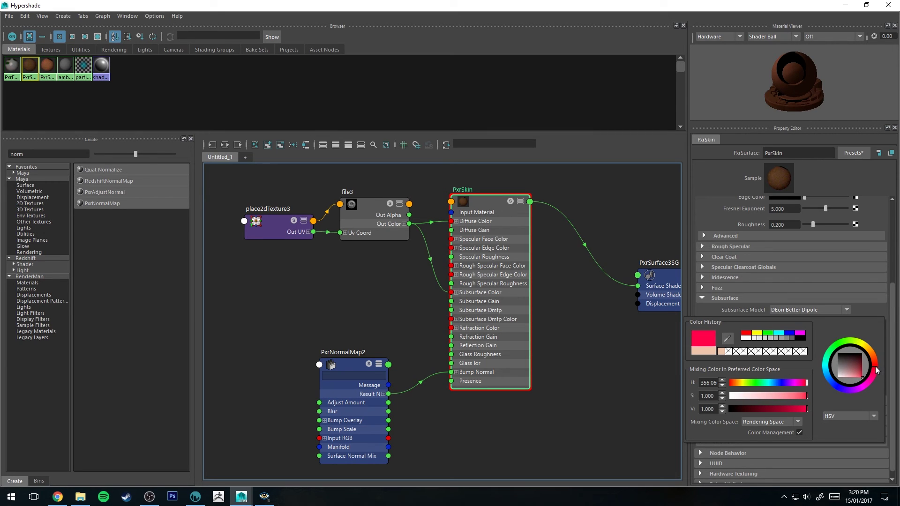
drag(877, 370, 879, 372)
click(863, 375)
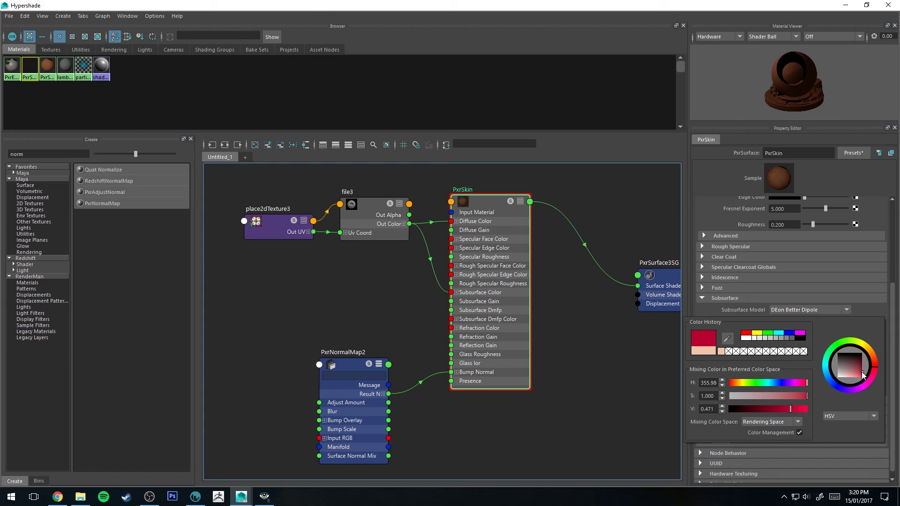
drag(862, 375, 861, 374)
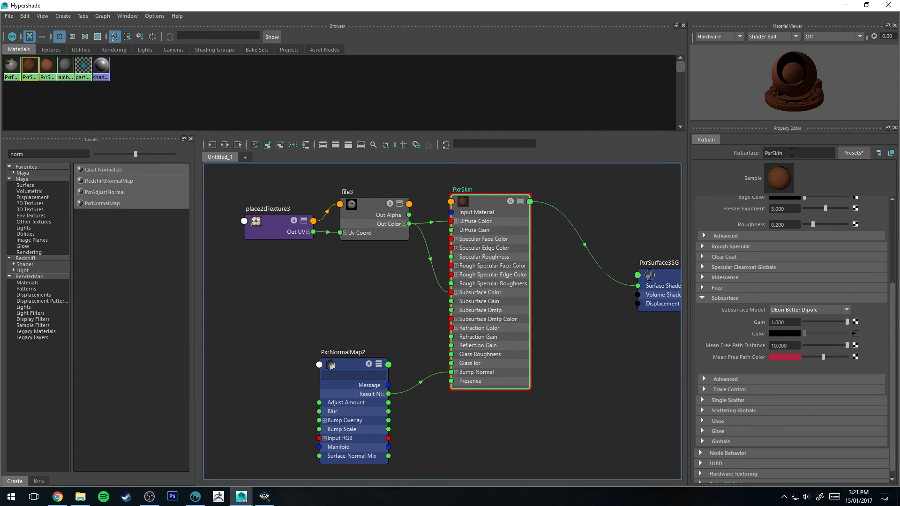
Minimize the Hypershade, render the head in IPR and set PxrSkin's subsurface Mean Free Path Distance to 1
click(846, 5)
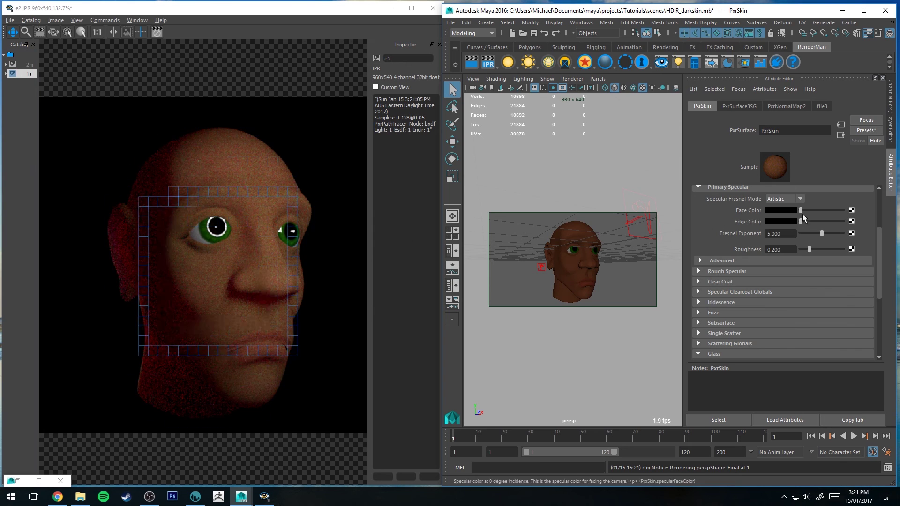
scroll(807, 218, up, 3)
scroll(751, 238, down, 4)
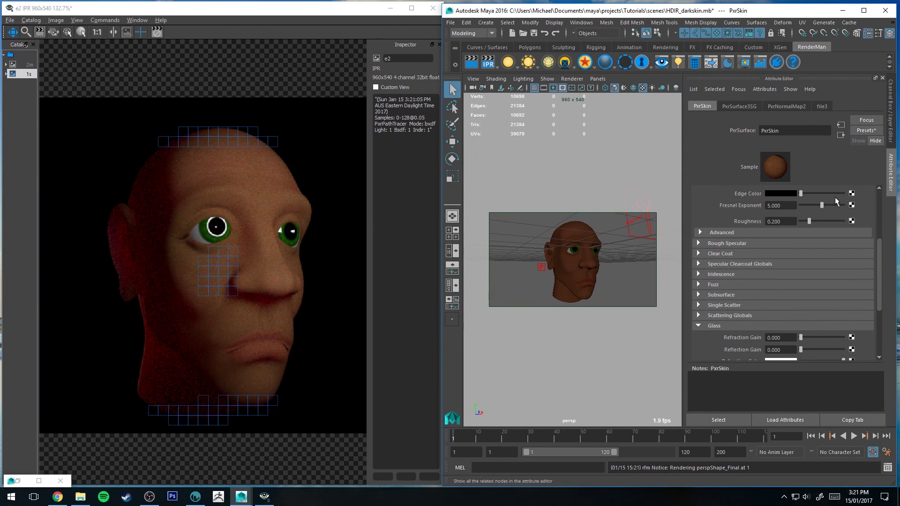
scroll(727, 248, down, 3)
click(702, 241)
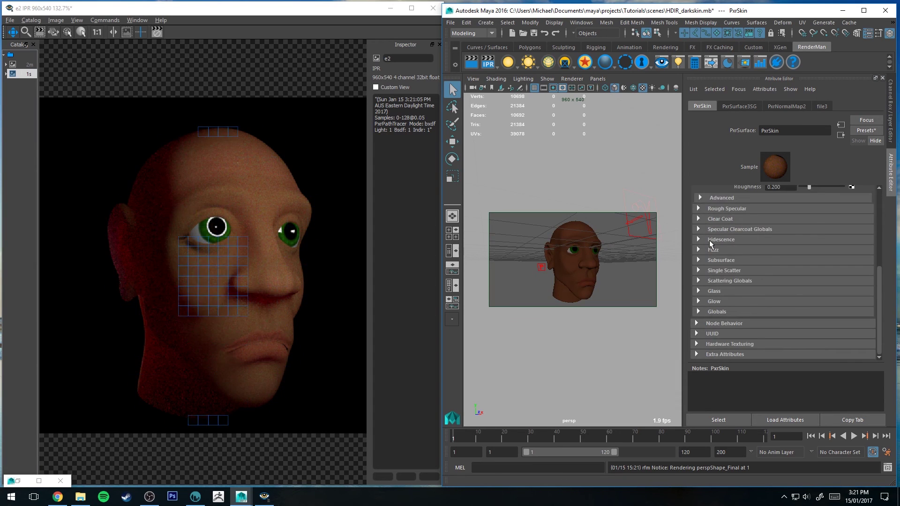
click(699, 289)
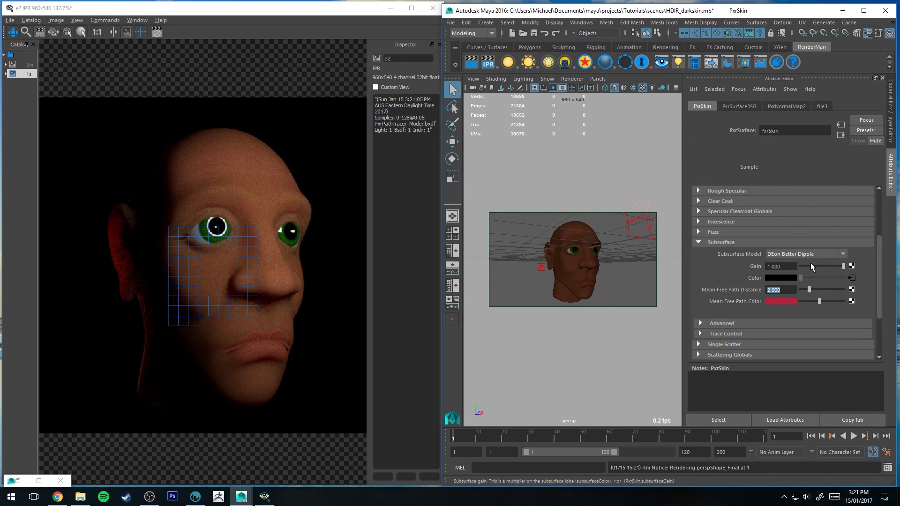
text(1)
key(Return)
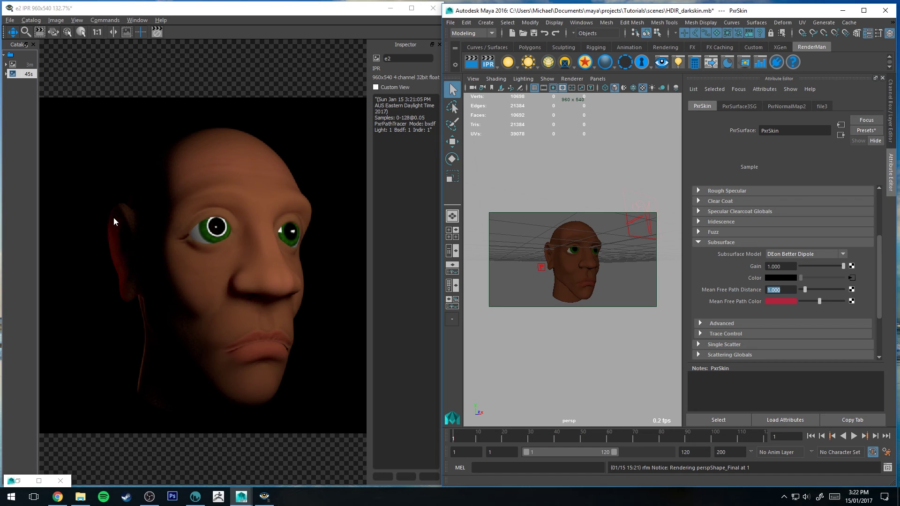
Examine the subsurface scattering in the IPR render from behind the head, from the side and on the face
alt+drag(537, 230, 674, 232)
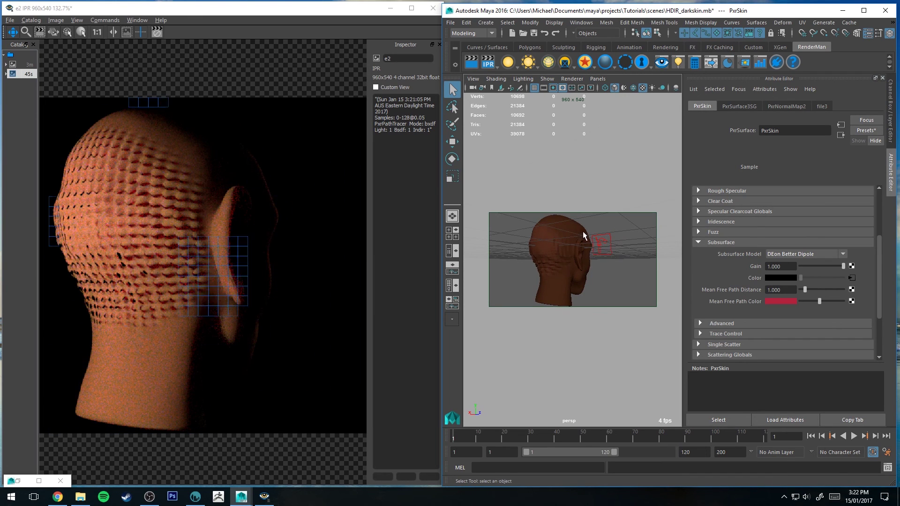
alt+drag(583, 232, 436, 225)
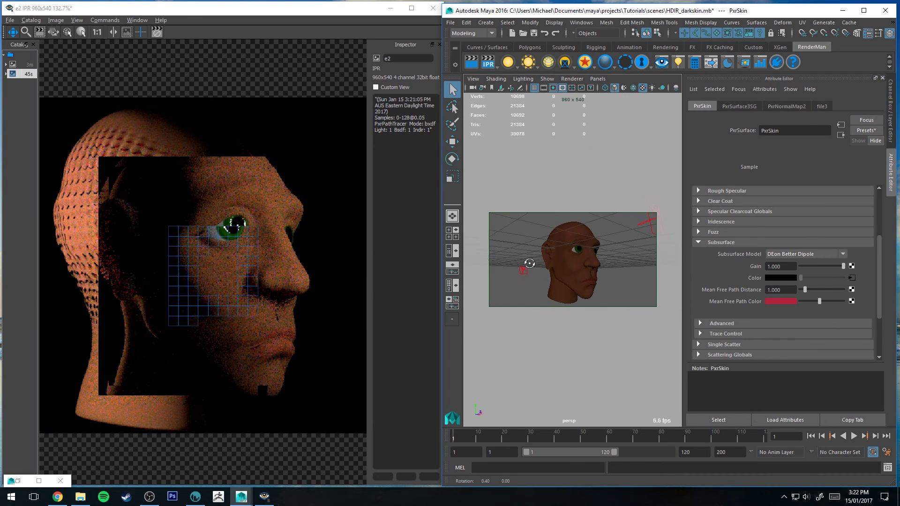
alt+drag(556, 237, 536, 243)
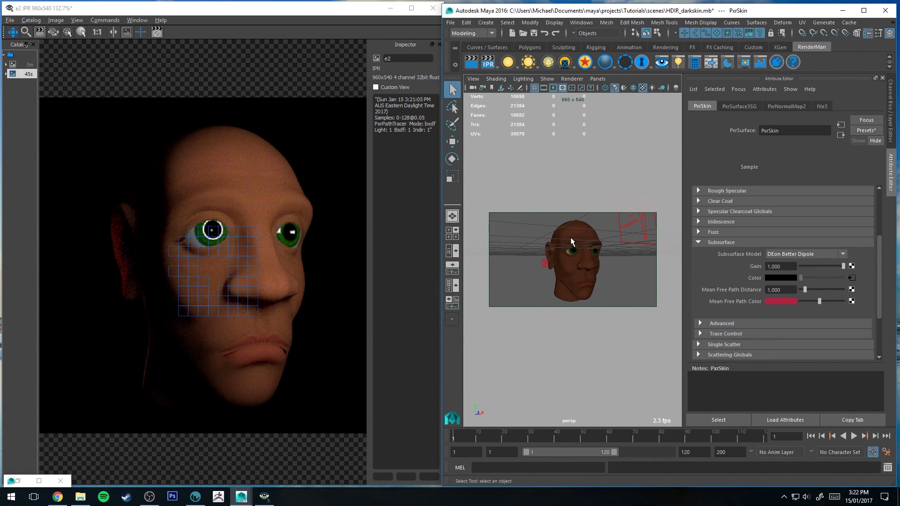
alt+middle_drag(571, 238, 567, 235)
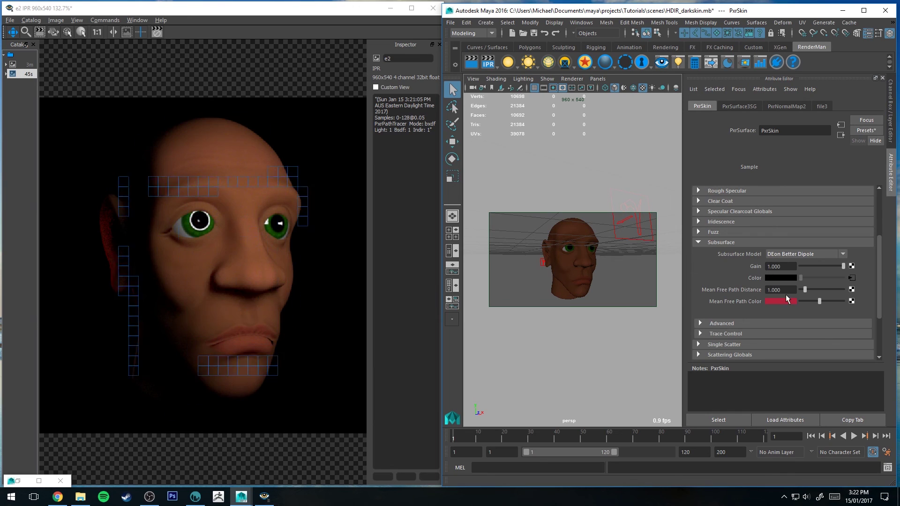
Try PxrSkin's Diffuse Gain at 0 in the IPR render, and restore it to 1
scroll(782, 291, up, 4)
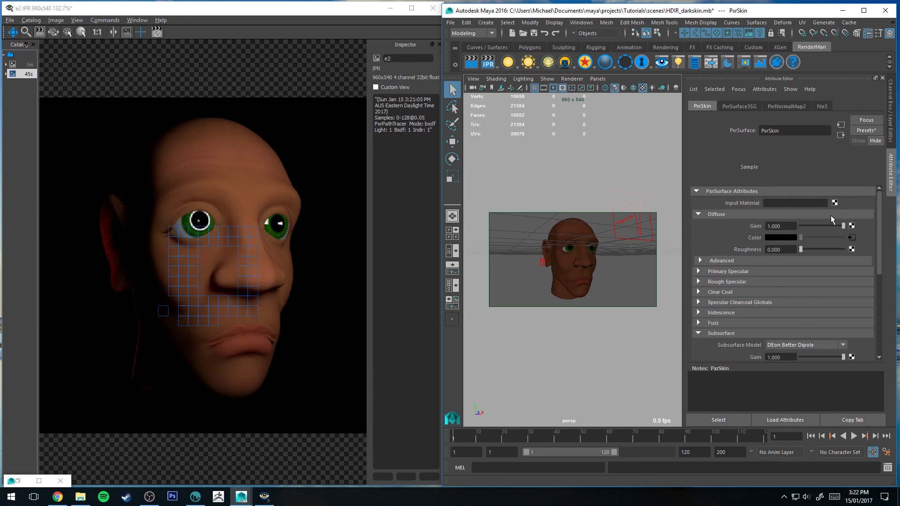
drag(844, 226, 779, 226)
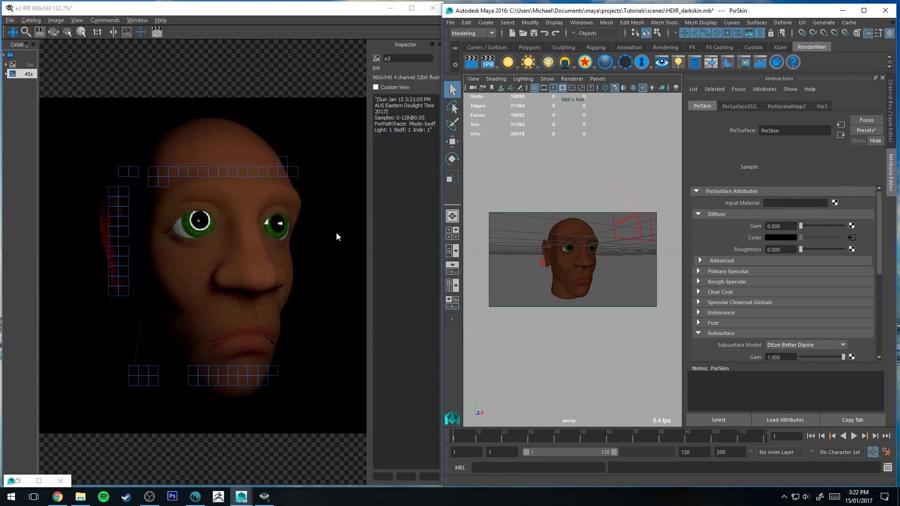
drag(801, 225, 842, 220)
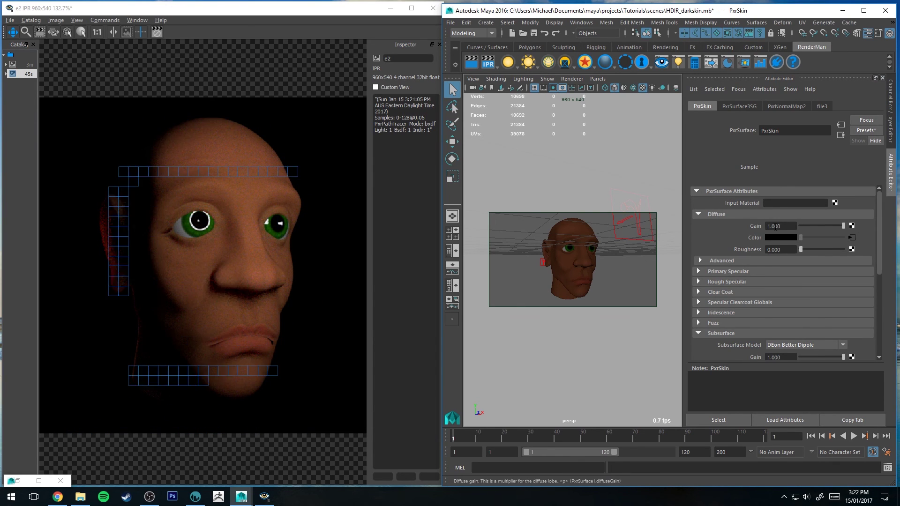
scroll(774, 226, down, 4)
scroll(753, 226, up, 2)
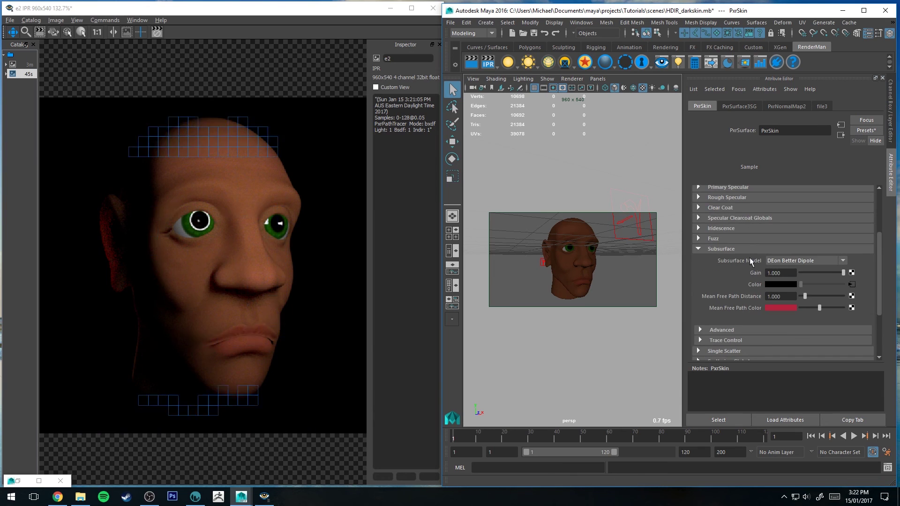
scroll(739, 278, up, 2)
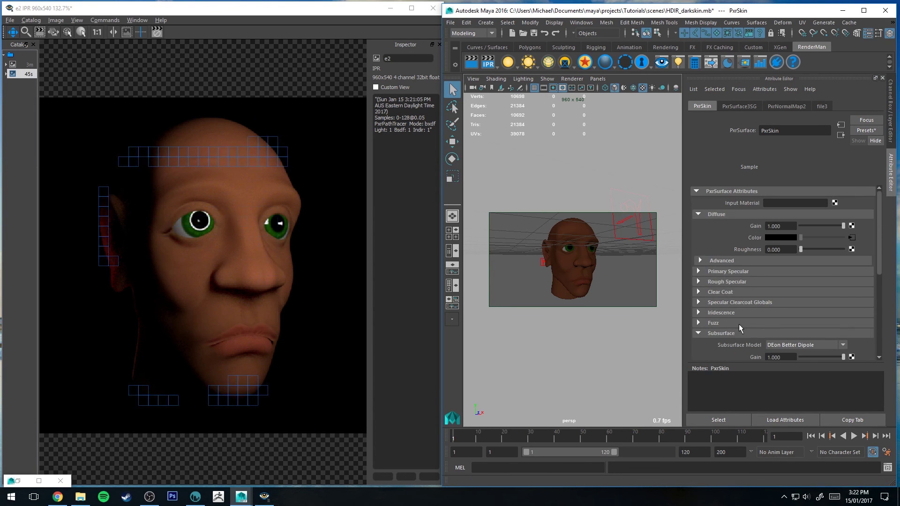
Connect a new file texture with darkskin_gloss.tga to PxrSkin's Clear Coat Face Color
scroll(740, 281, down, 2)
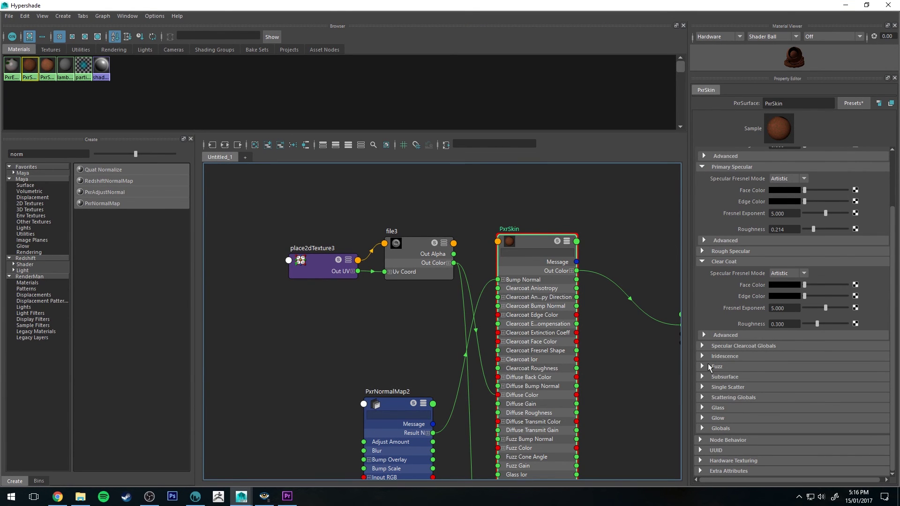
click(856, 285)
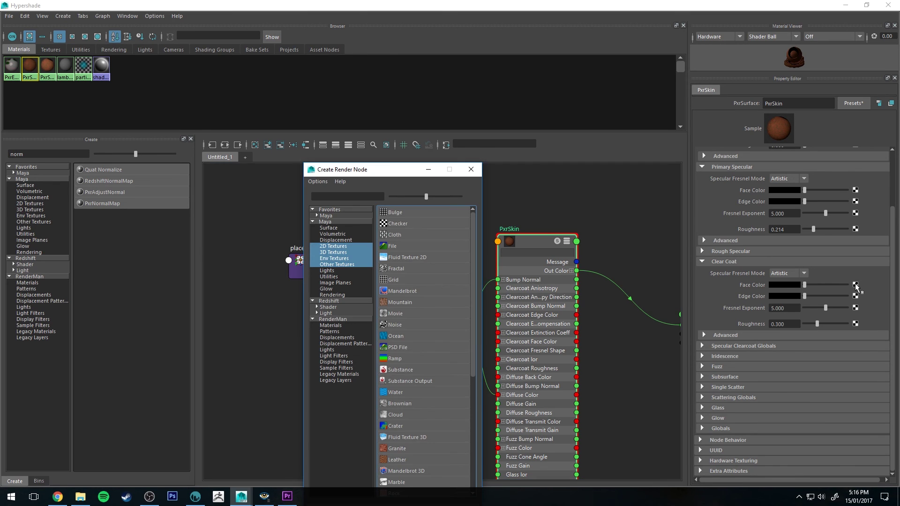
click(394, 246)
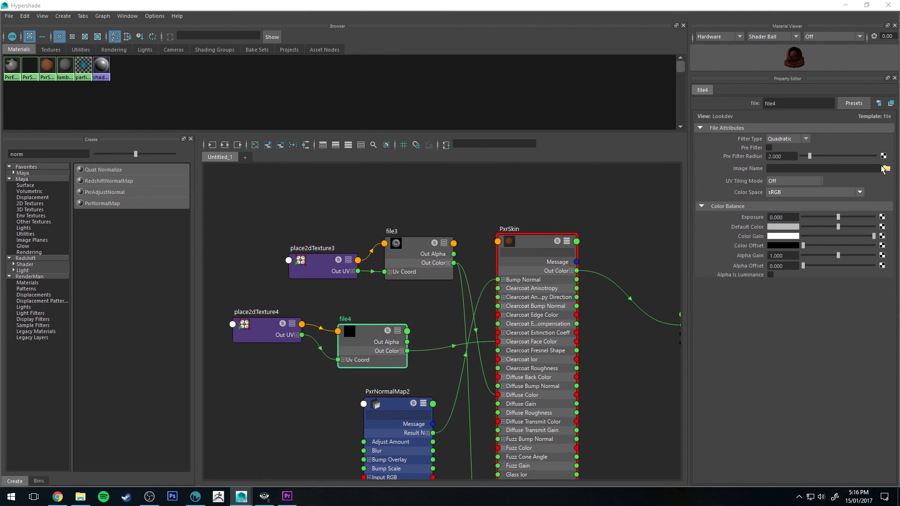
click(885, 169)
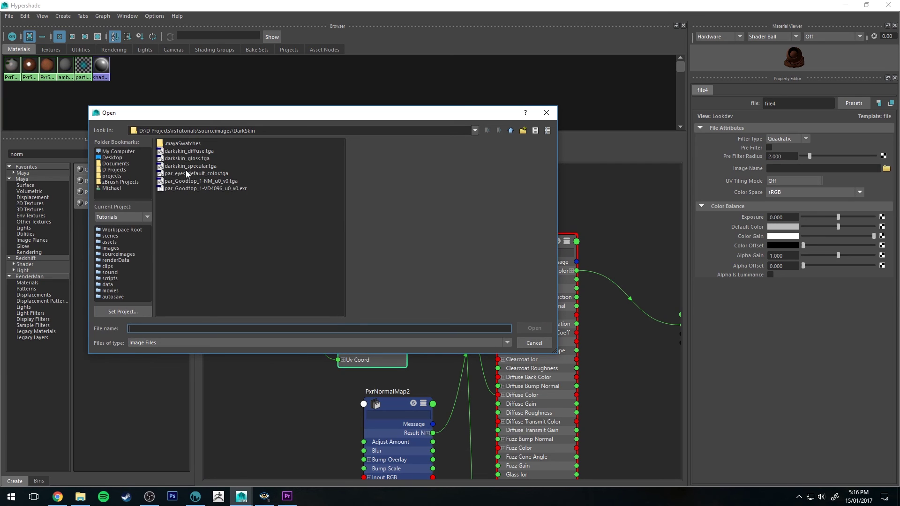
click(182, 158)
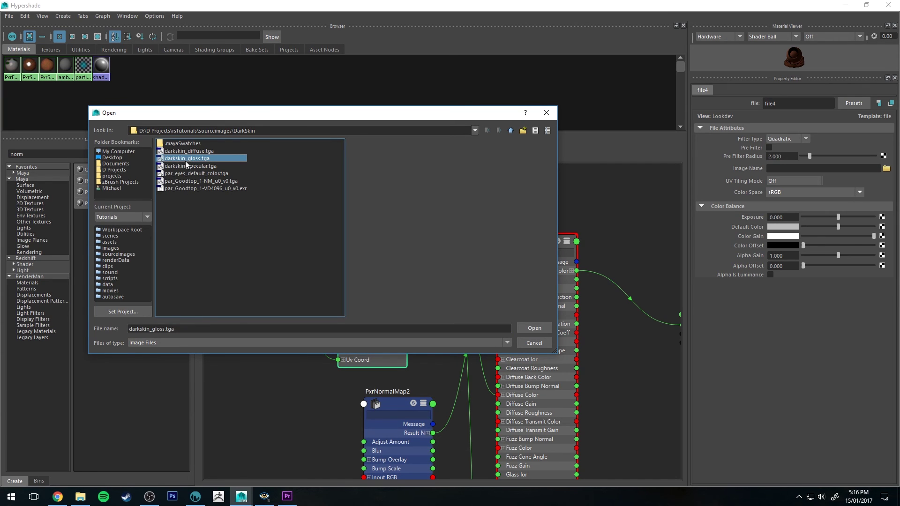
click(533, 328)
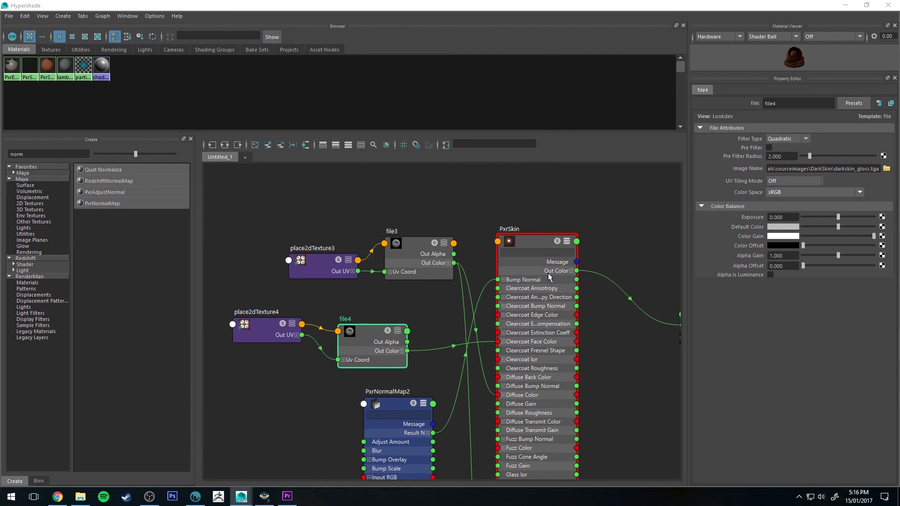
Minimize the Hypershade, select the head and set PxrSkin's Clear Coat Roughness to 0.4
click(846, 5)
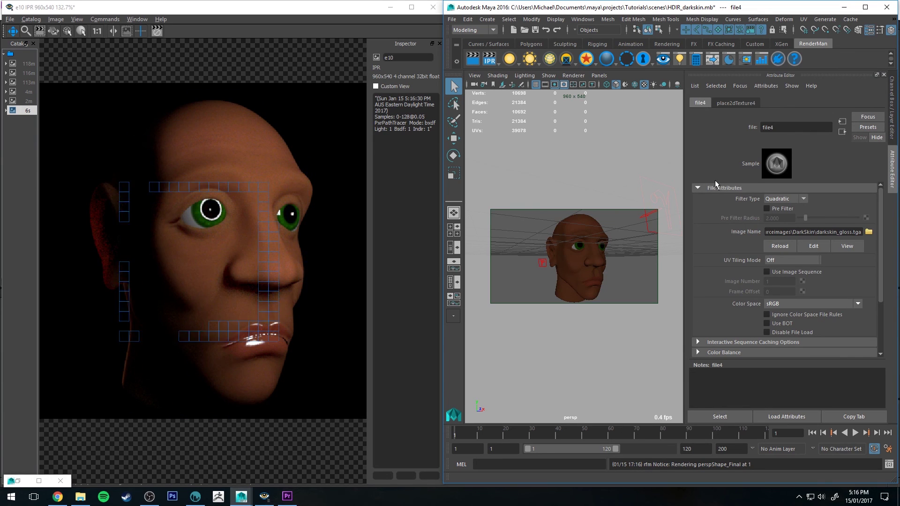
click(577, 274)
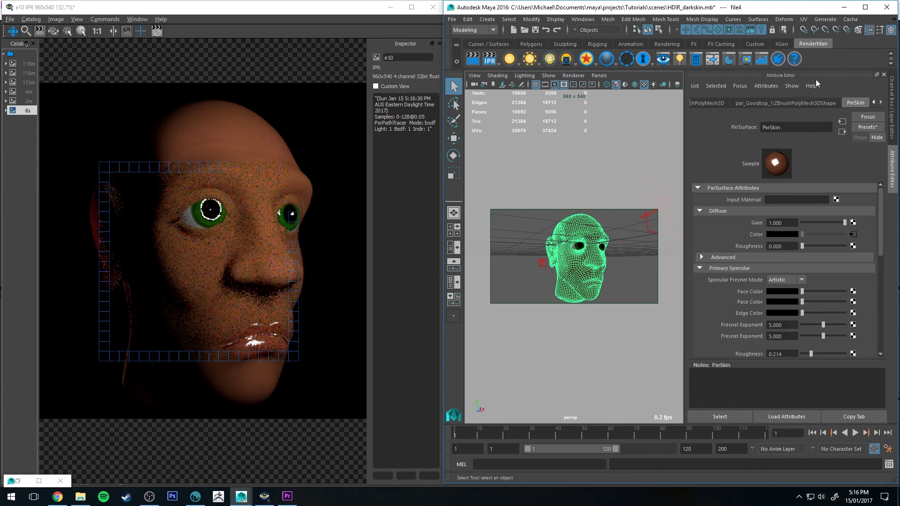
scroll(778, 228, down, 5)
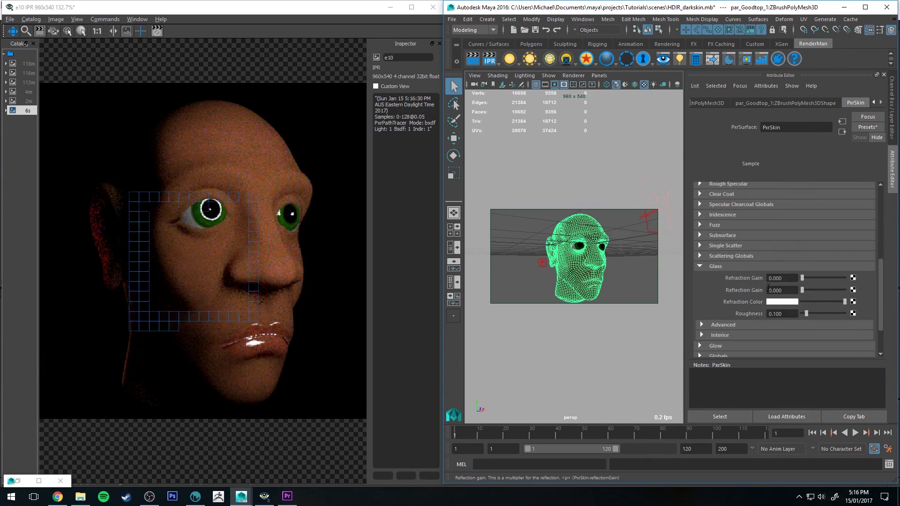
click(714, 264)
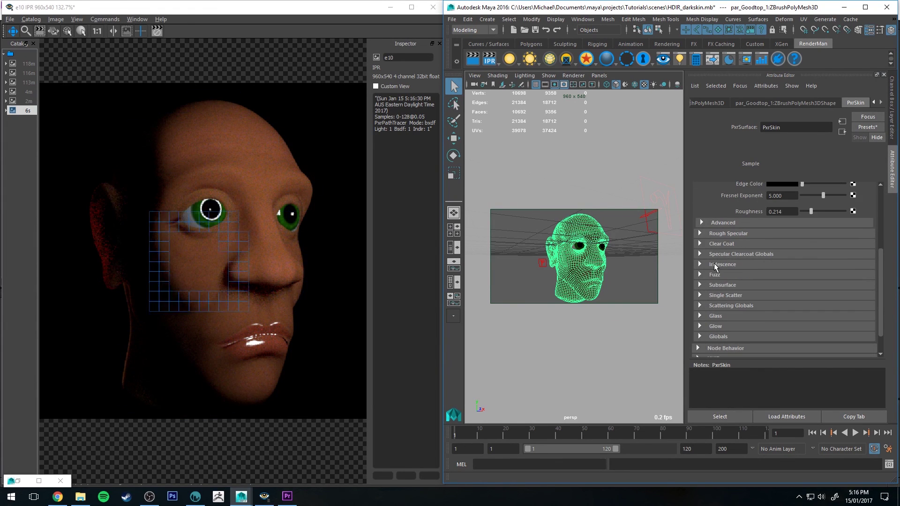
scroll(713, 264, up, 2)
click(716, 244)
scroll(797, 279, down, 2)
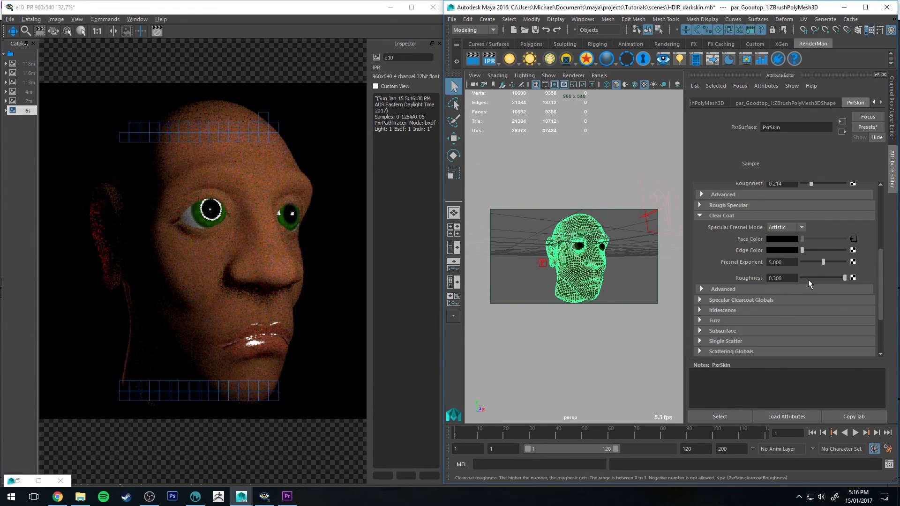
double_click(781, 278)
text(0.4)
key(Return)
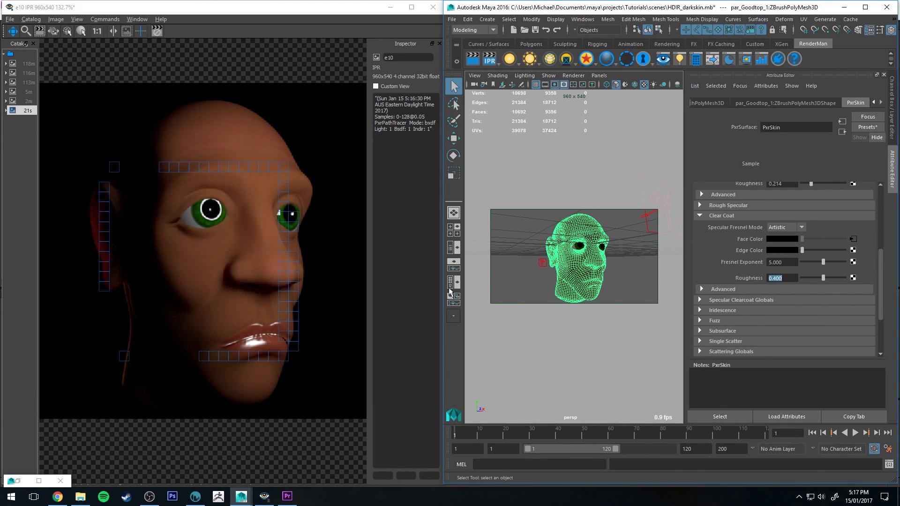
Lower the Color Gain of the clear coat's gloss file texture to dark grey in the Hypershade, with the IPR render in view
double_click(17, 481)
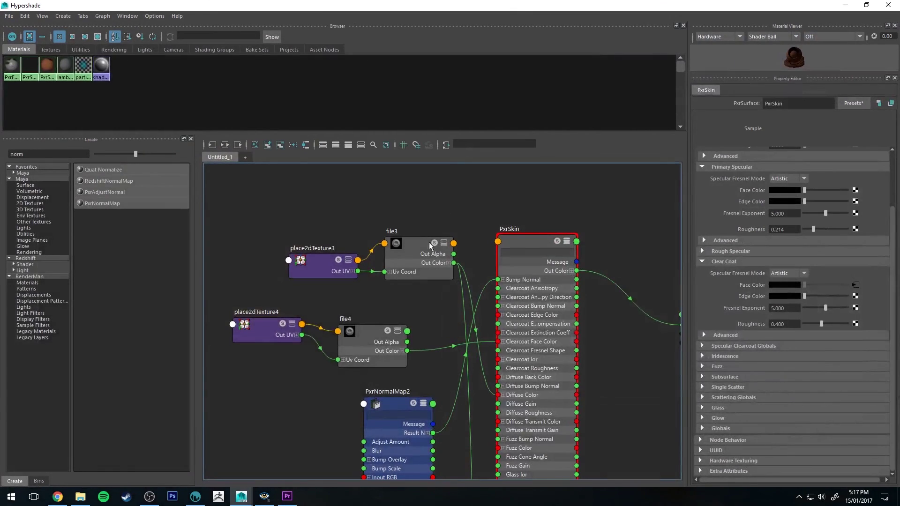
alt+middle_drag(418, 325, 423, 281)
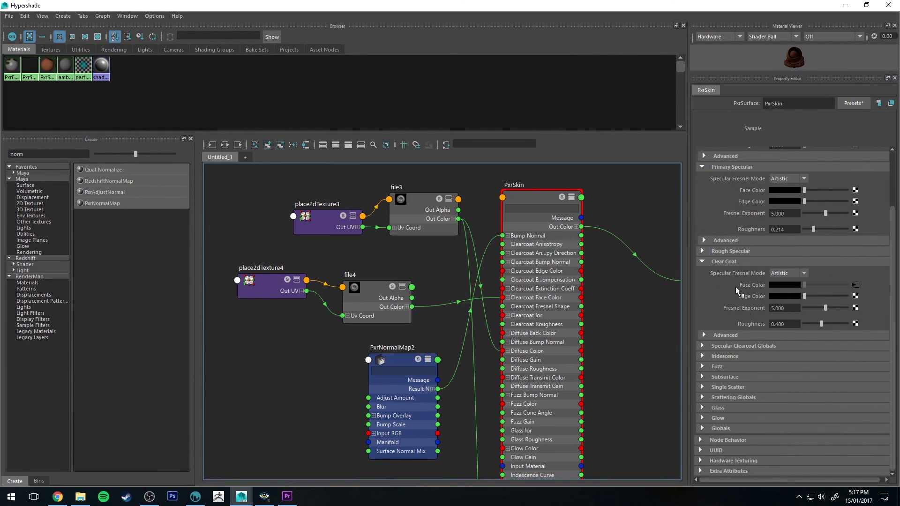
click(363, 296)
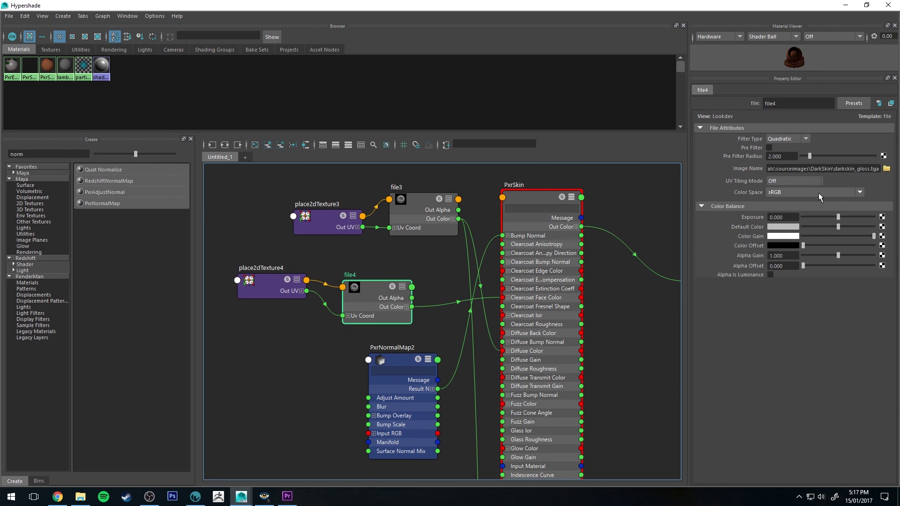
click(840, 235)
double_click(692, 6)
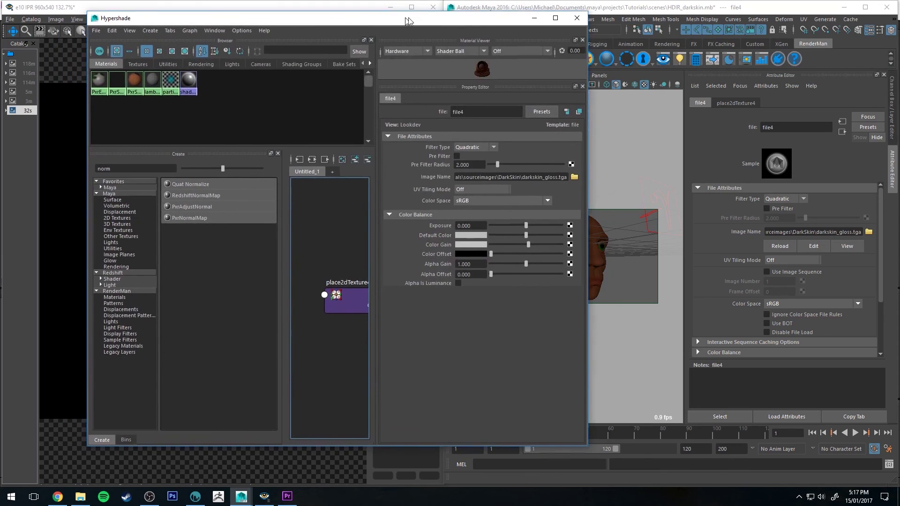
drag(456, 18, 766, 12)
click(812, 238)
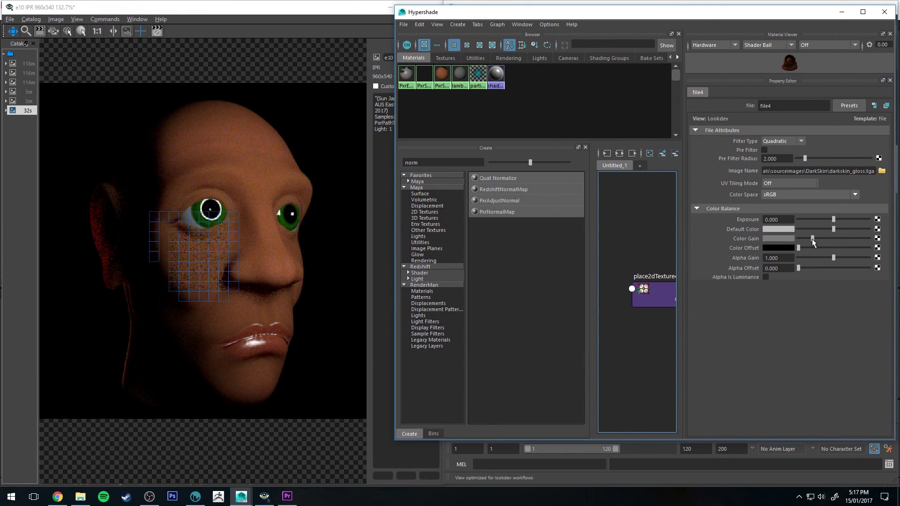
click(806, 238)
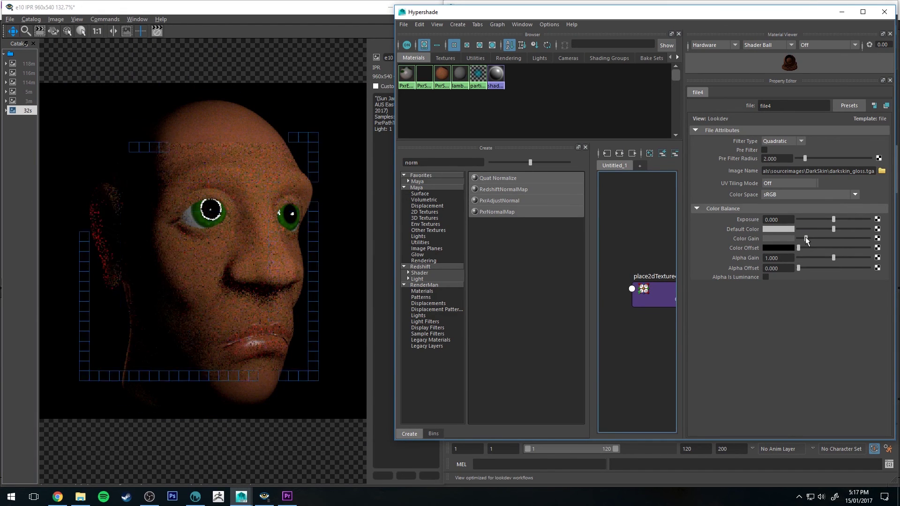
click(842, 13)
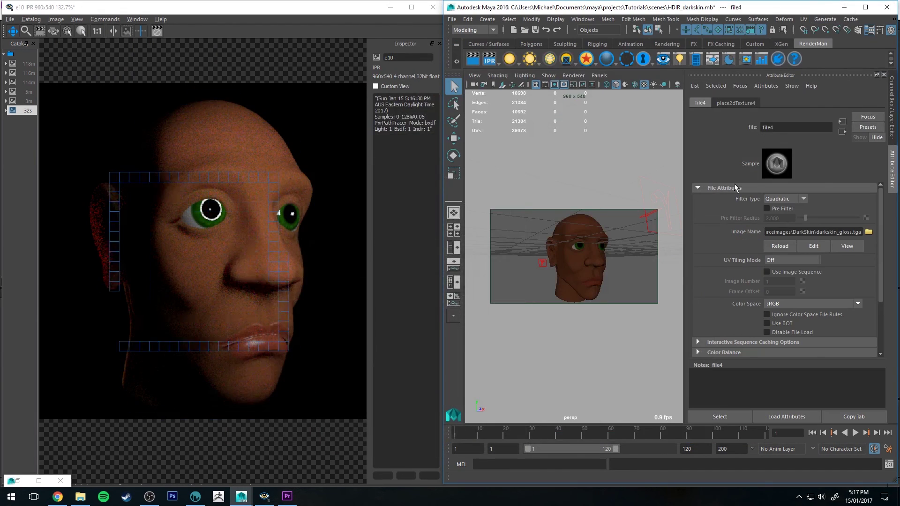
Select the head and set the HSV value of PxrSkin's Primary Specular Face Color to 0.003
click(579, 241)
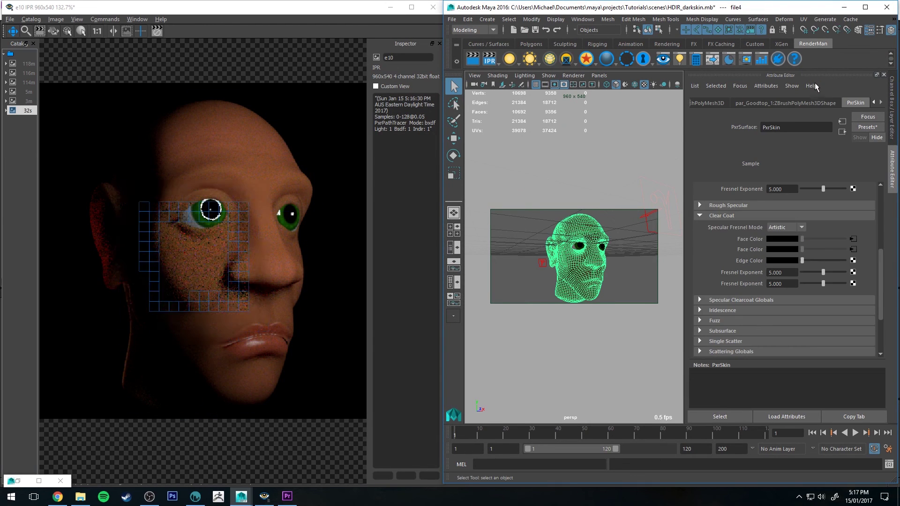
click(796, 104)
click(854, 103)
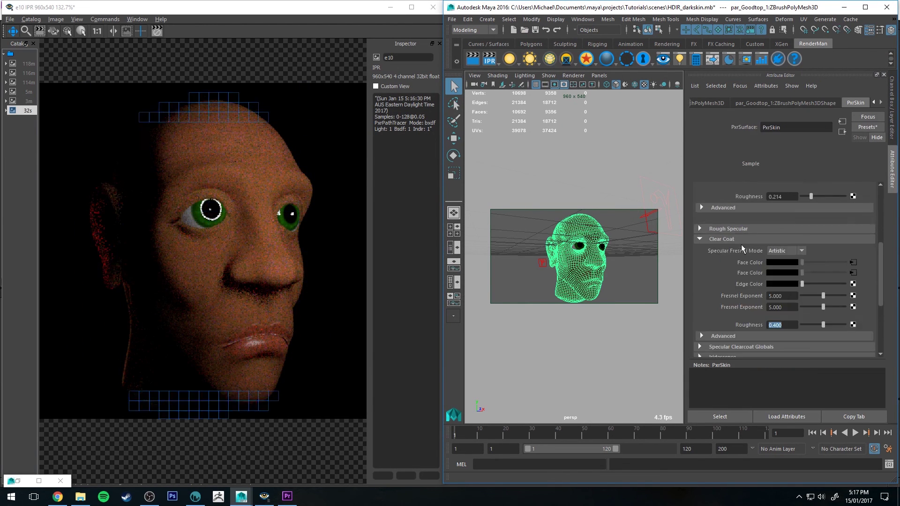
scroll(741, 244, down, 5)
scroll(723, 252, up, 2)
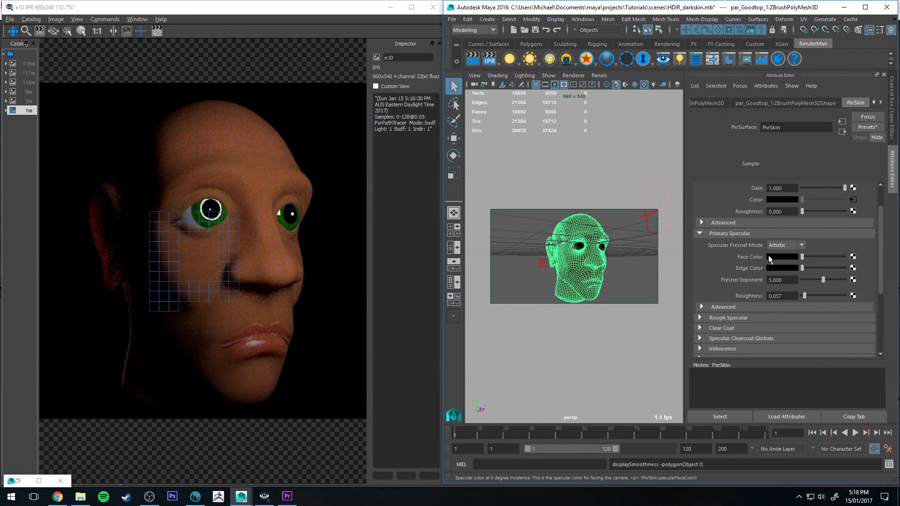
click(768, 256)
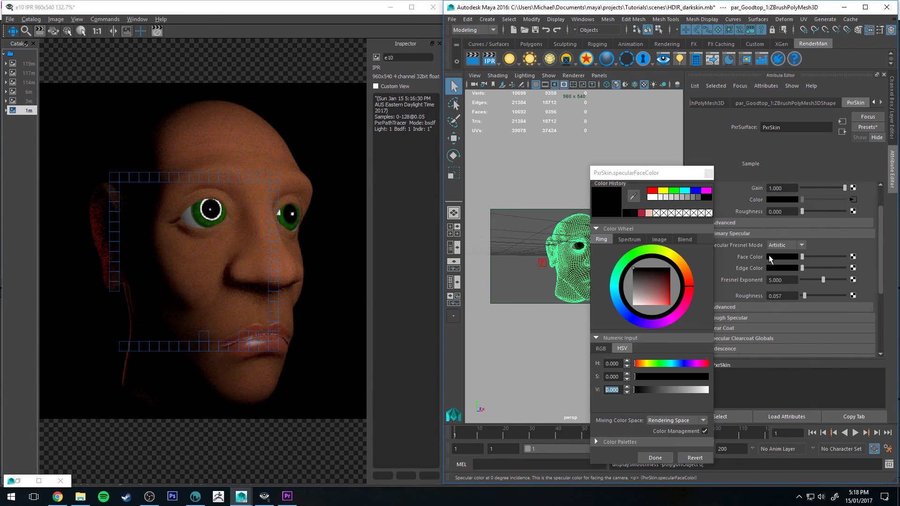
click(621, 391)
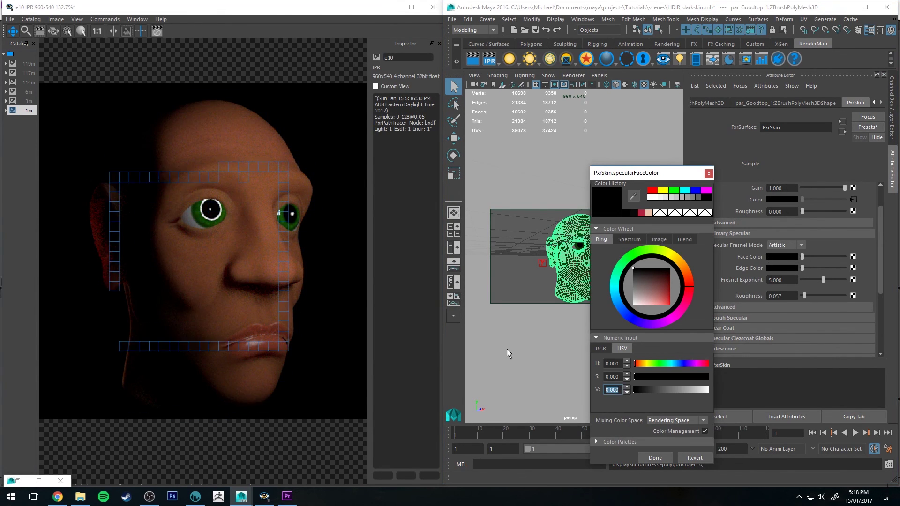
text(.003)
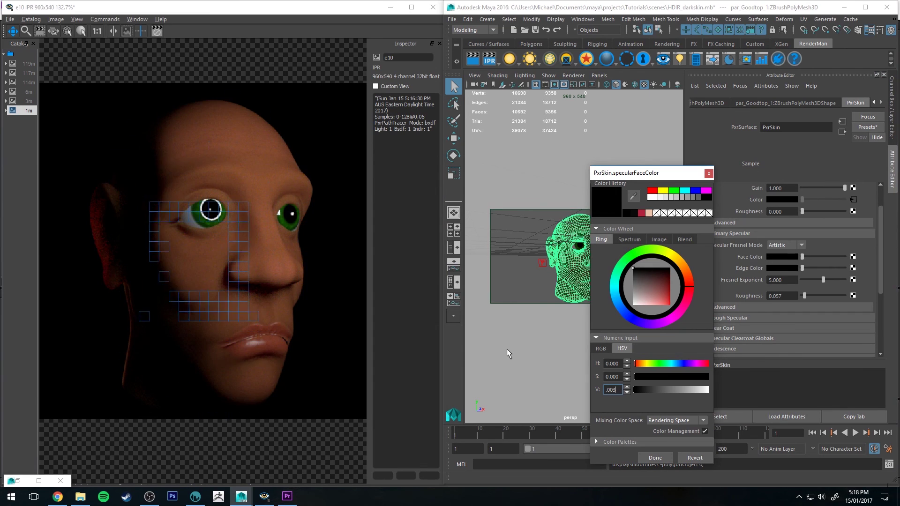
click(656, 458)
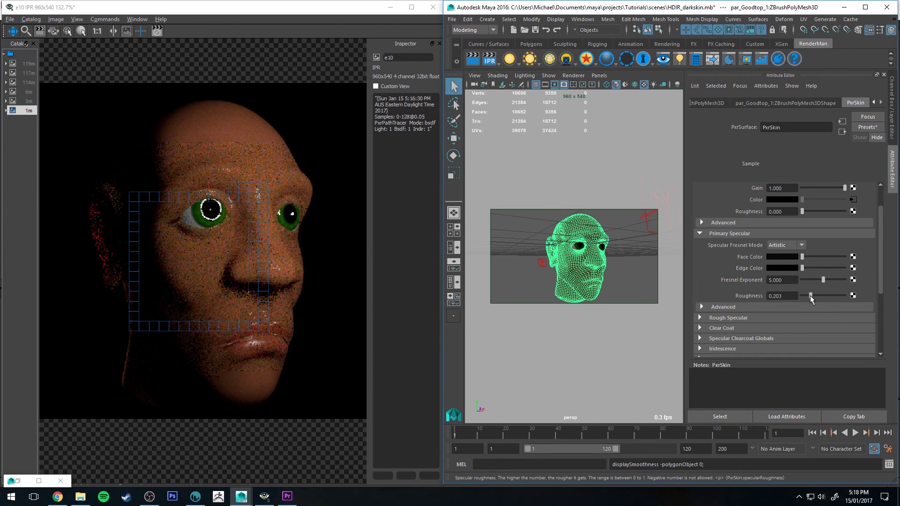
Raise PxrSkin's Primary Specular Roughness to about 0.506 and check the head from both sides in the IPR render
drag(811, 296, 815, 297)
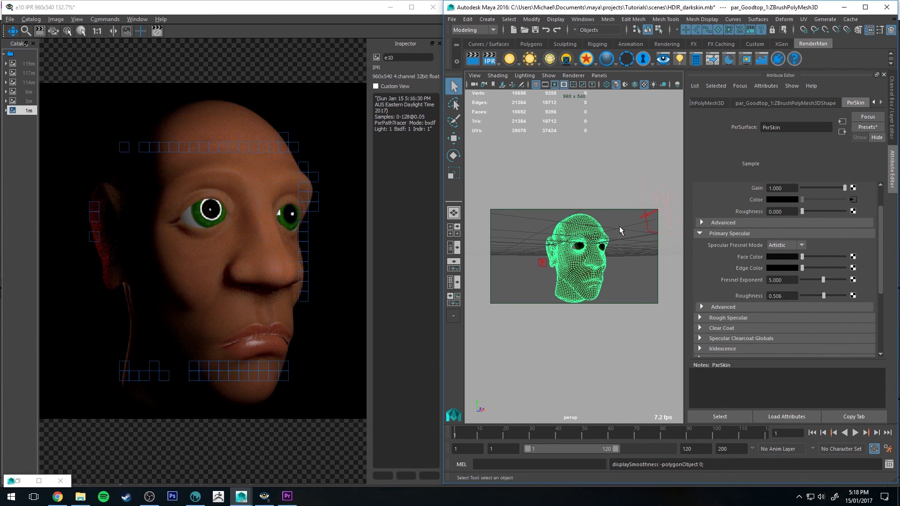
alt+drag(620, 226, 568, 231)
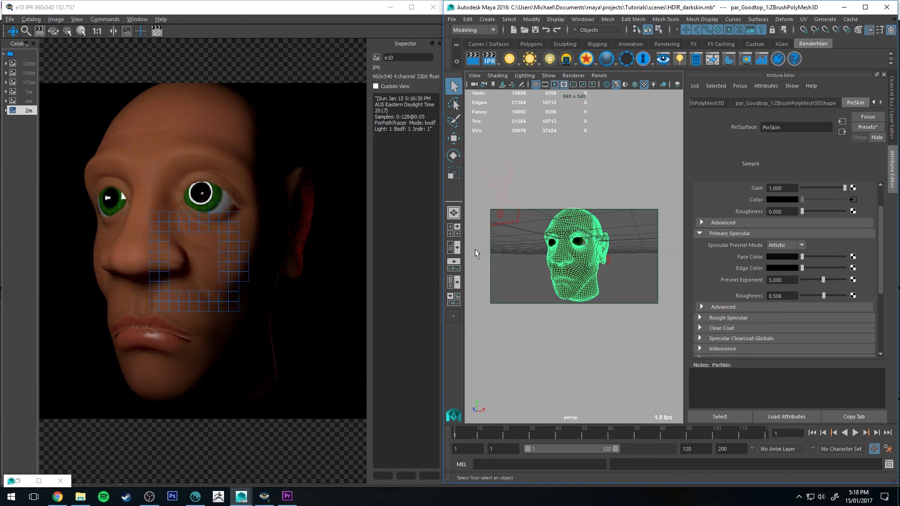
alt+drag(542, 242, 607, 243)
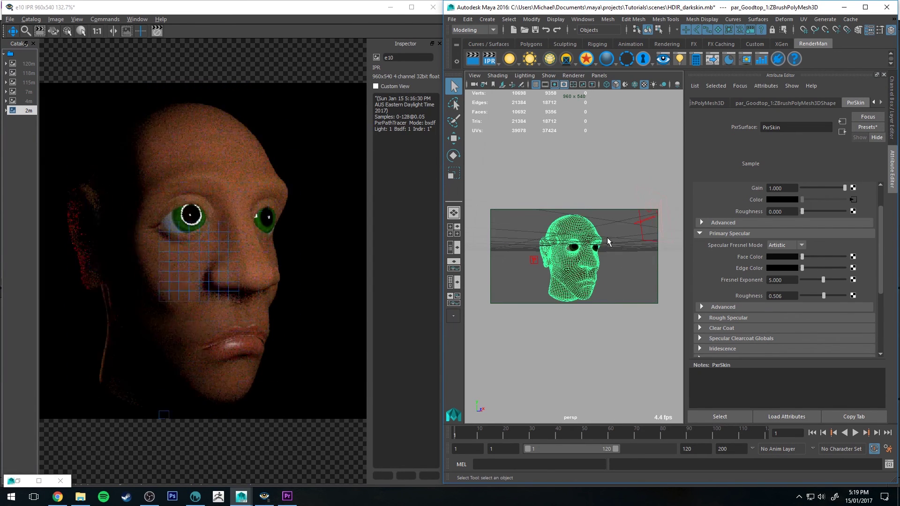